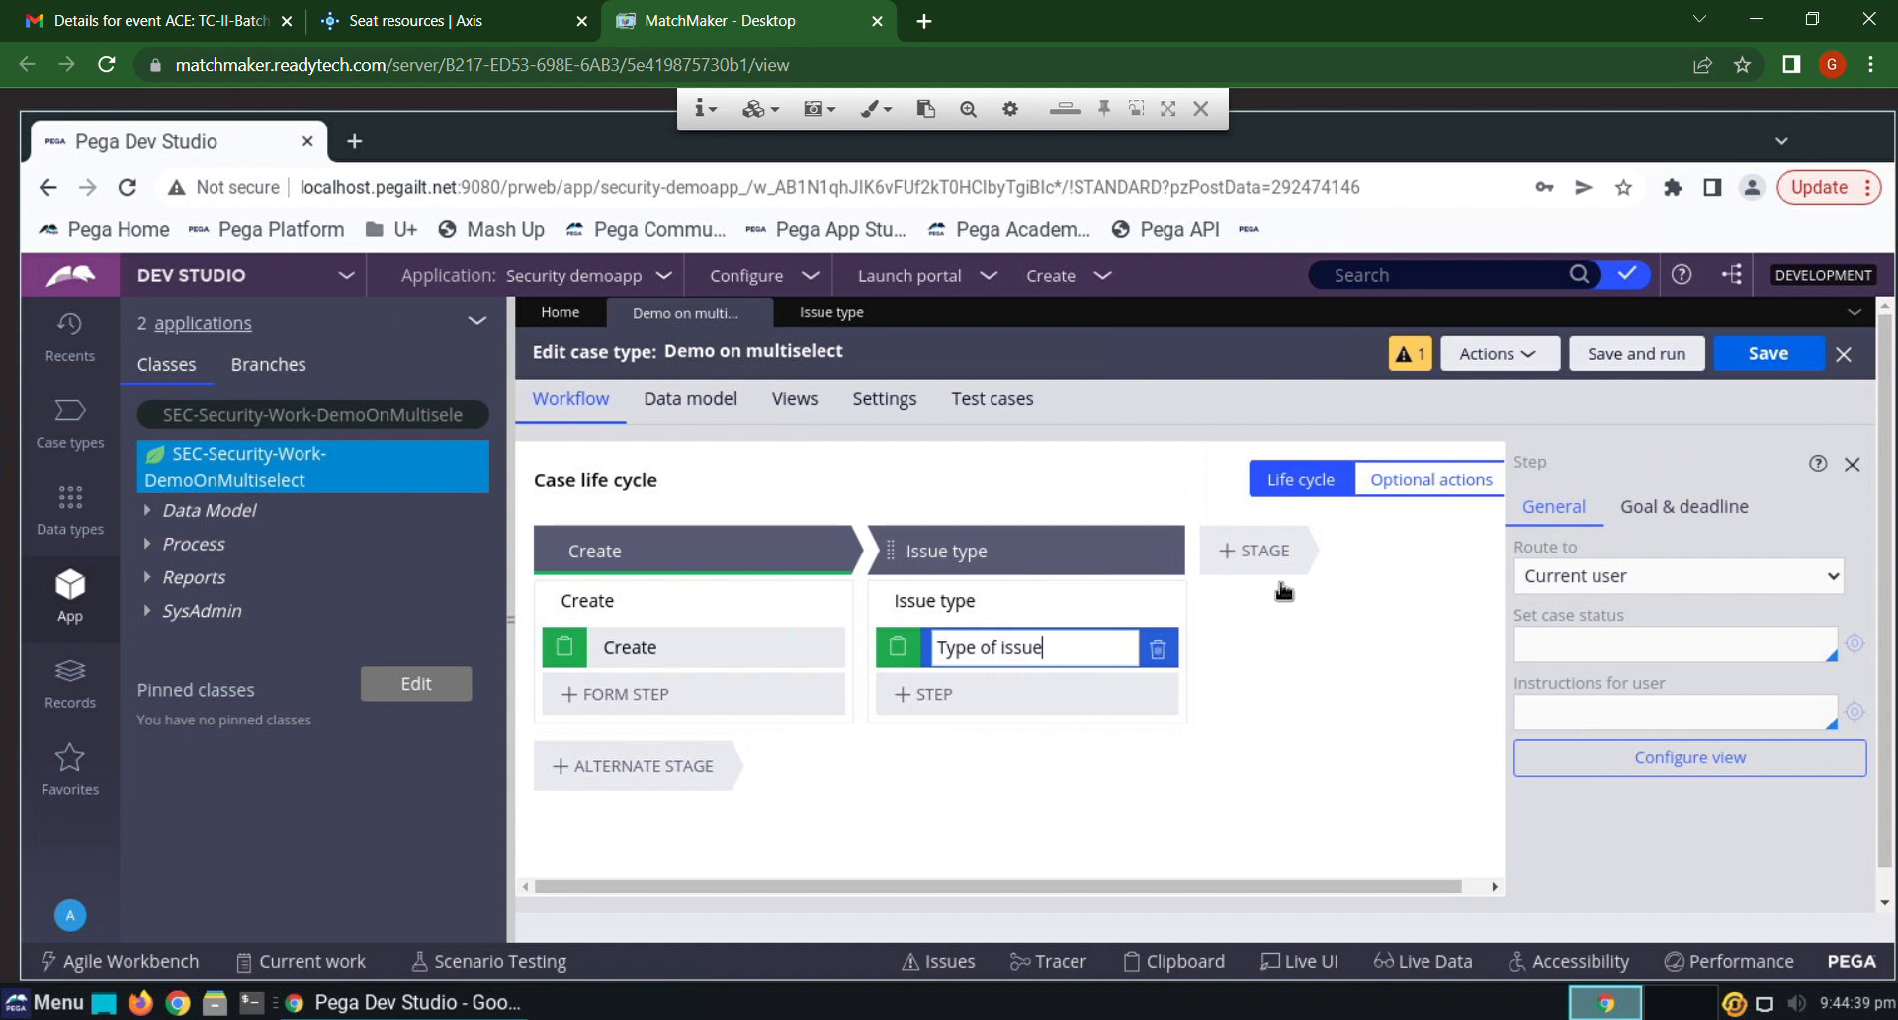
Configure the Type of issue step's view to include the Case ID field and save the case type
left_click(1573, 765)
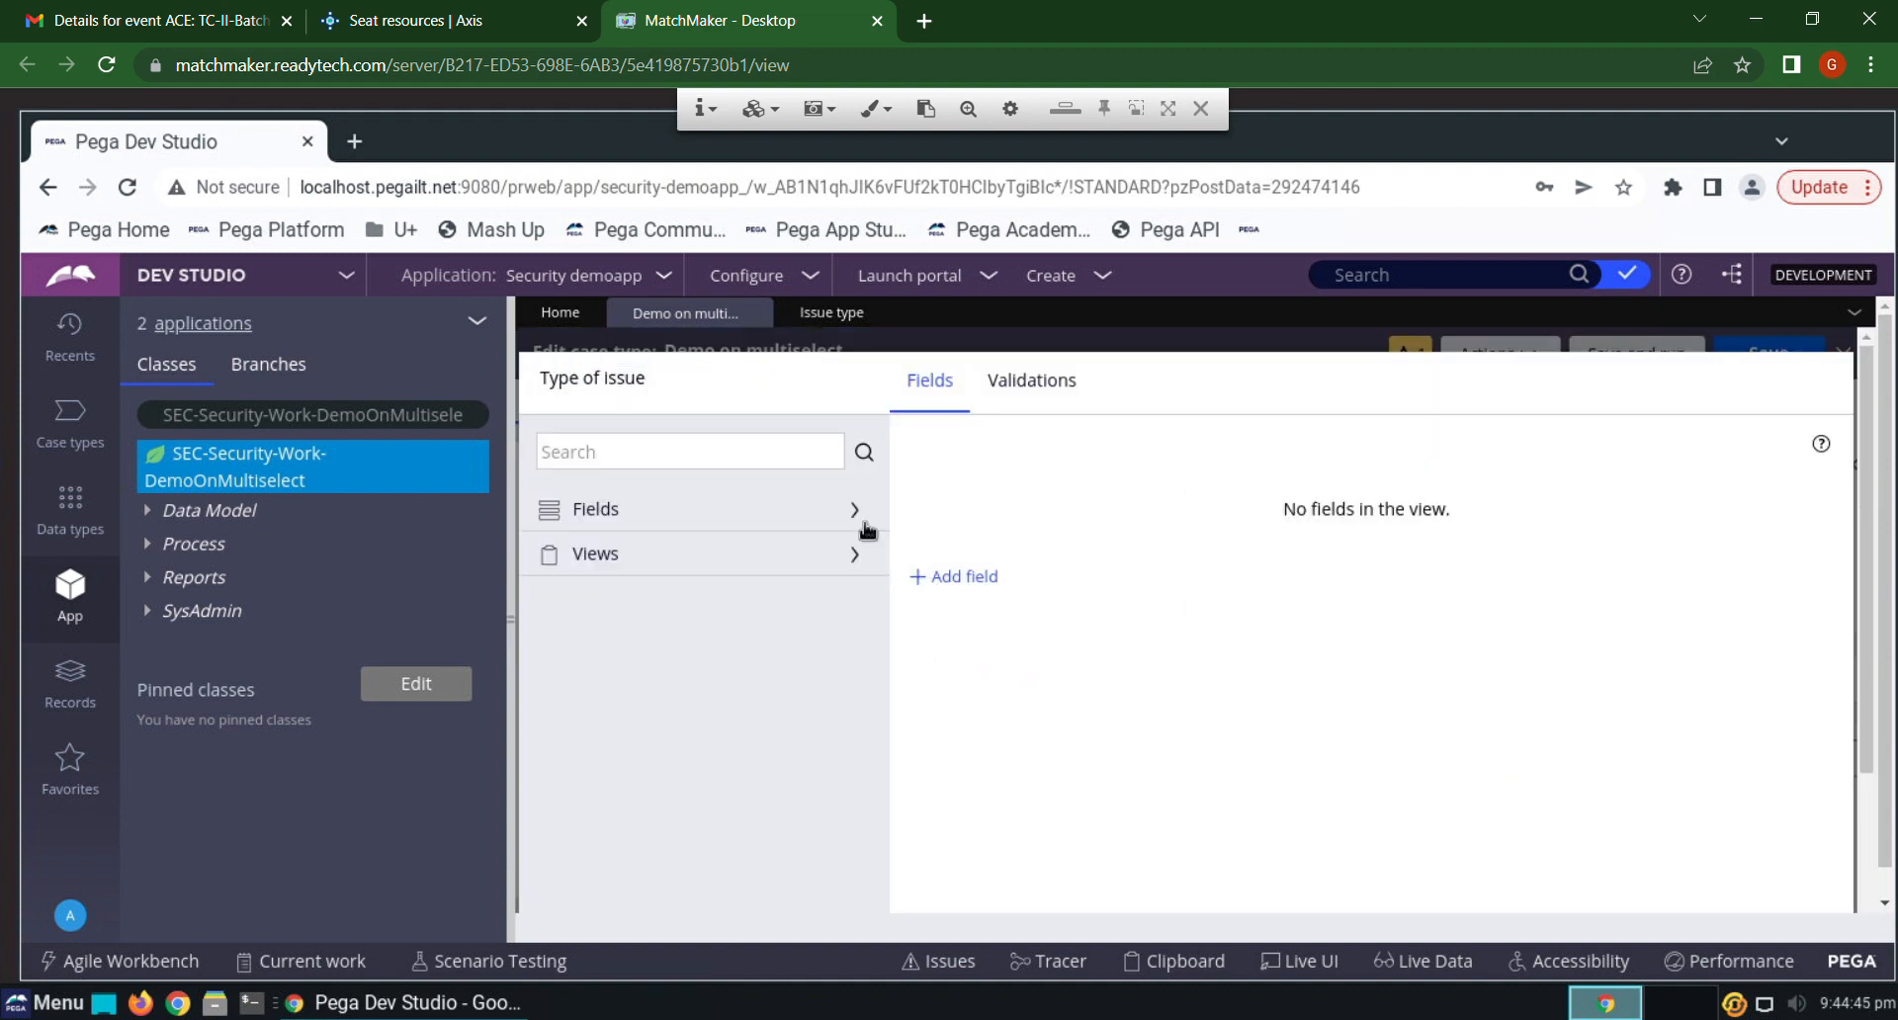
left_click(867, 520)
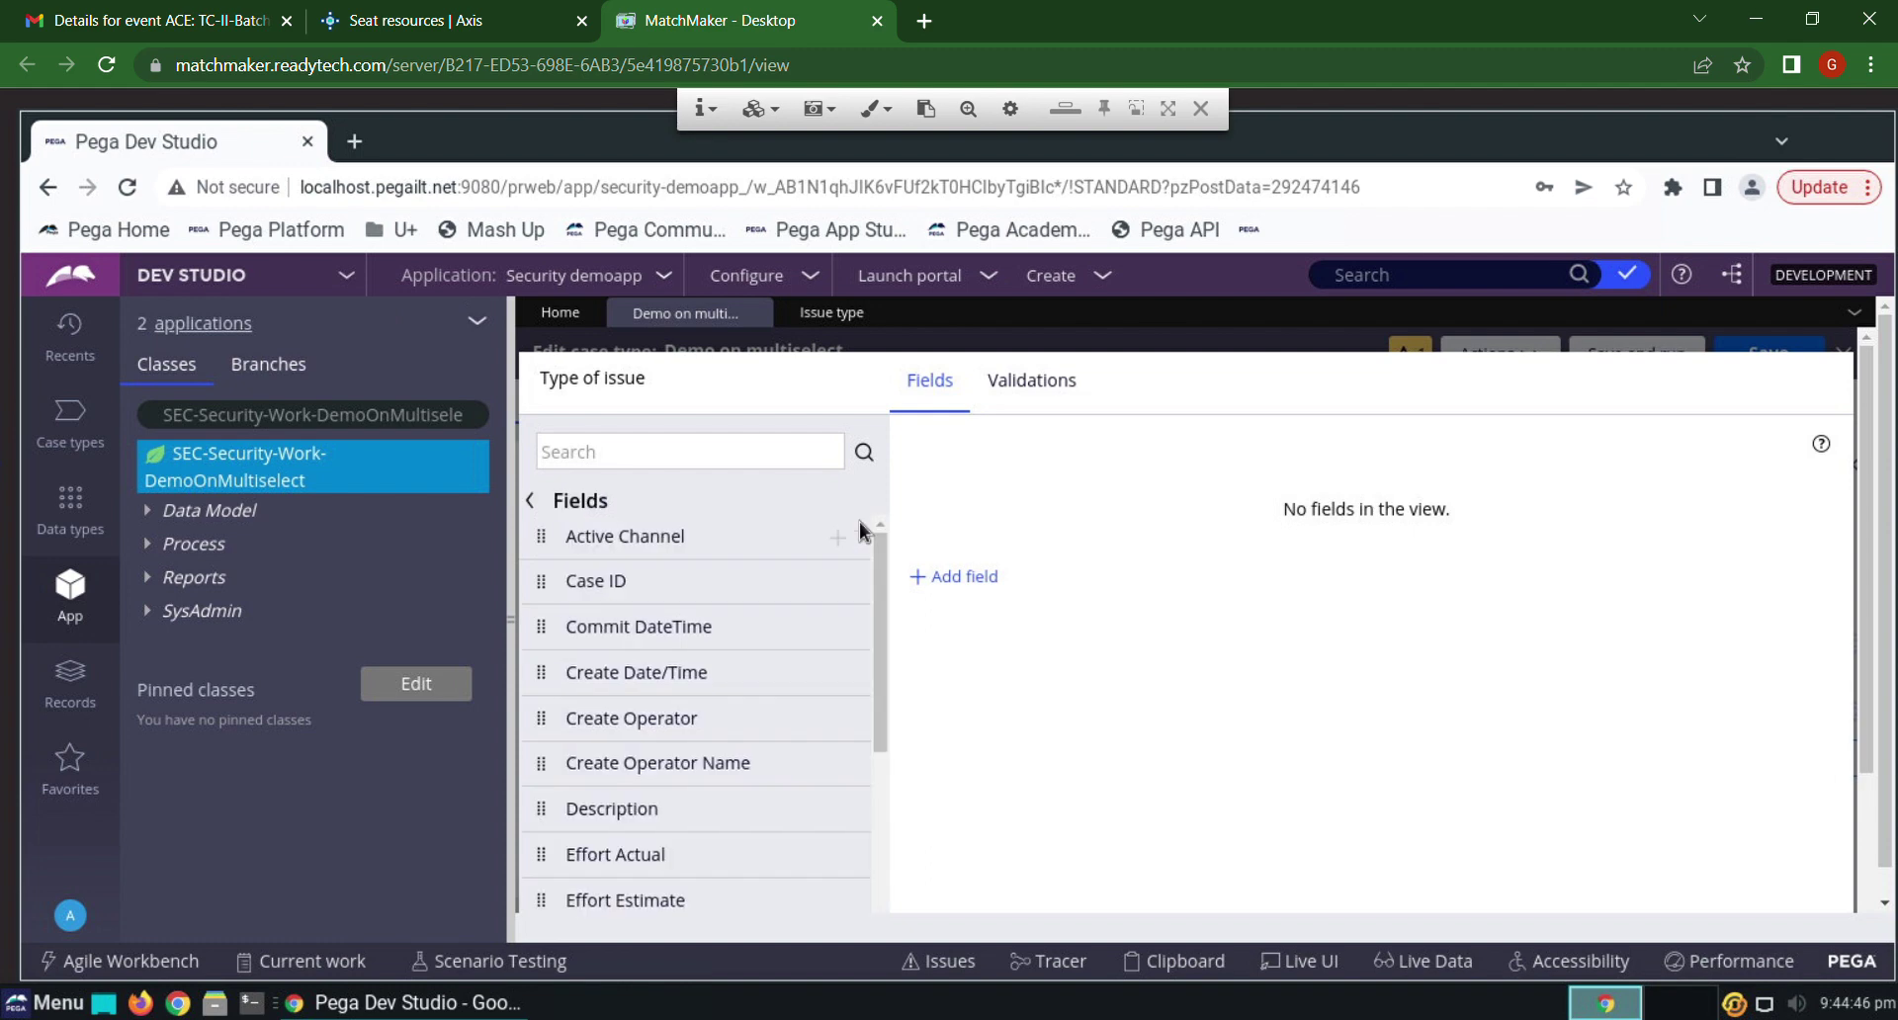
left_click(840, 584)
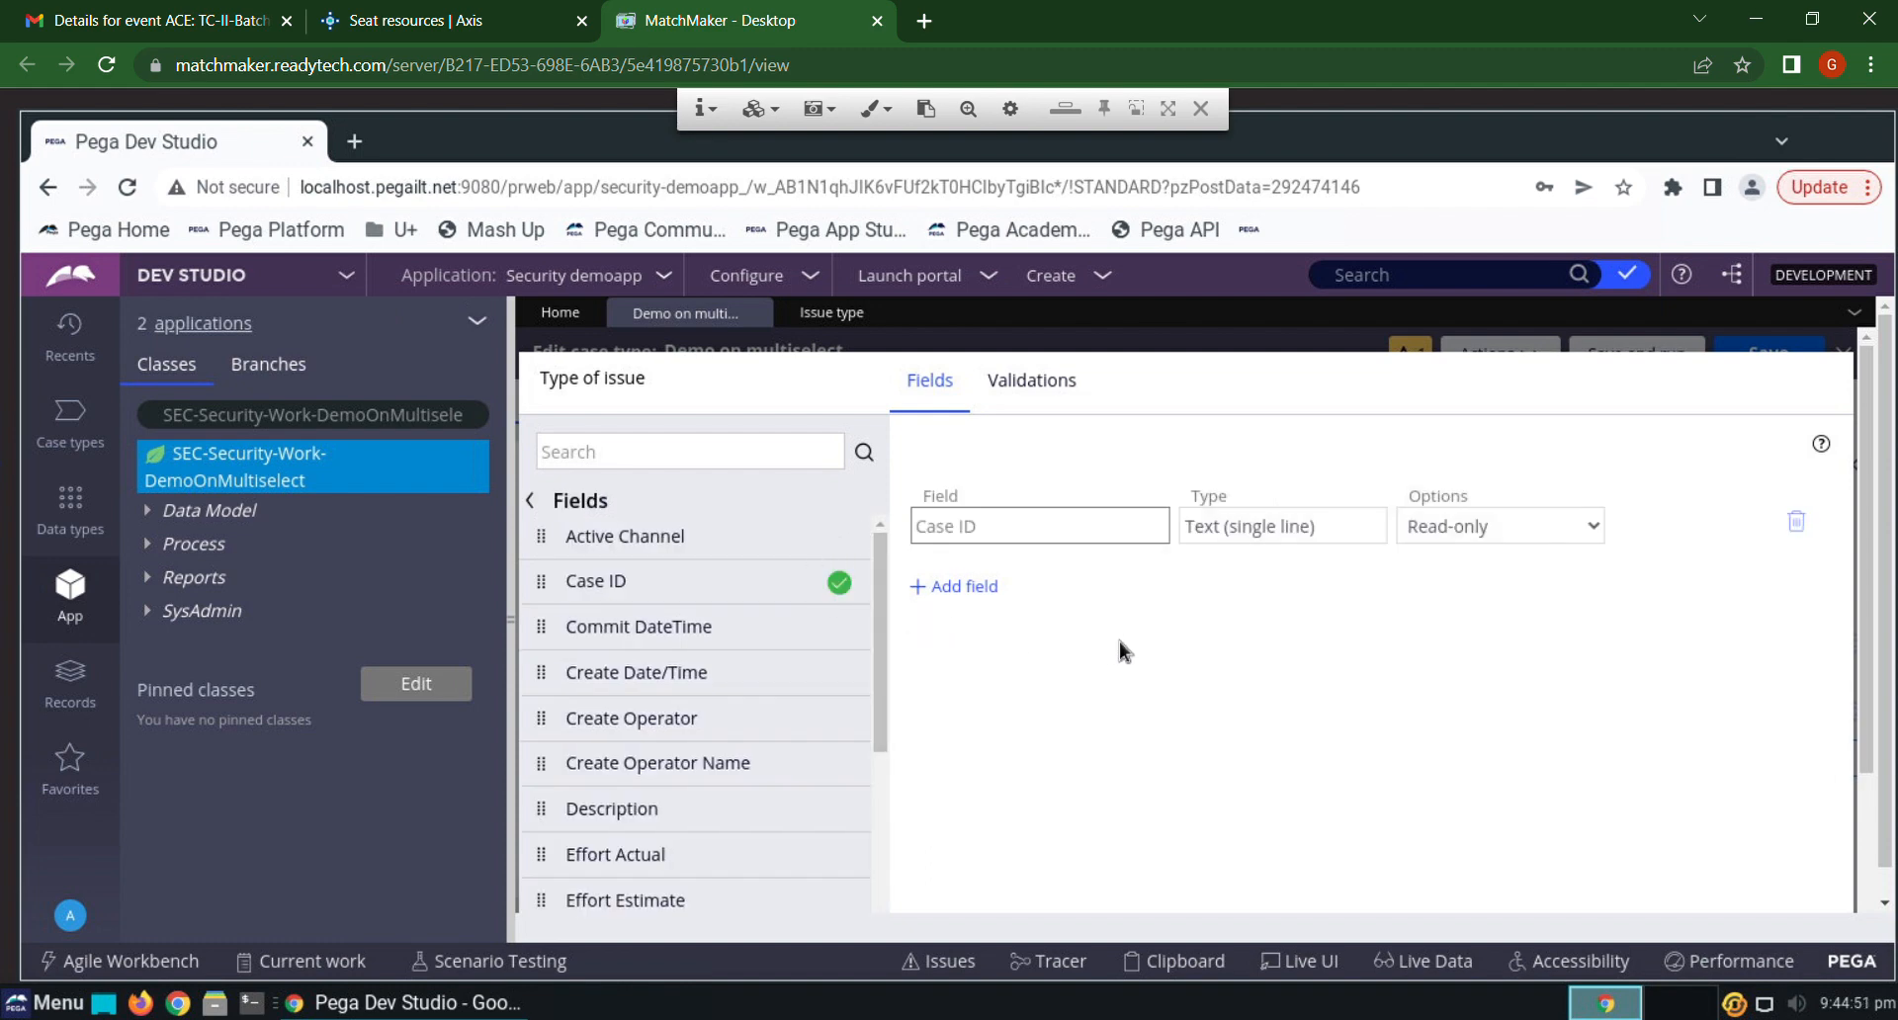
scroll(1745, 868, "down", 2)
scroll(1745, 867, "down", 3)
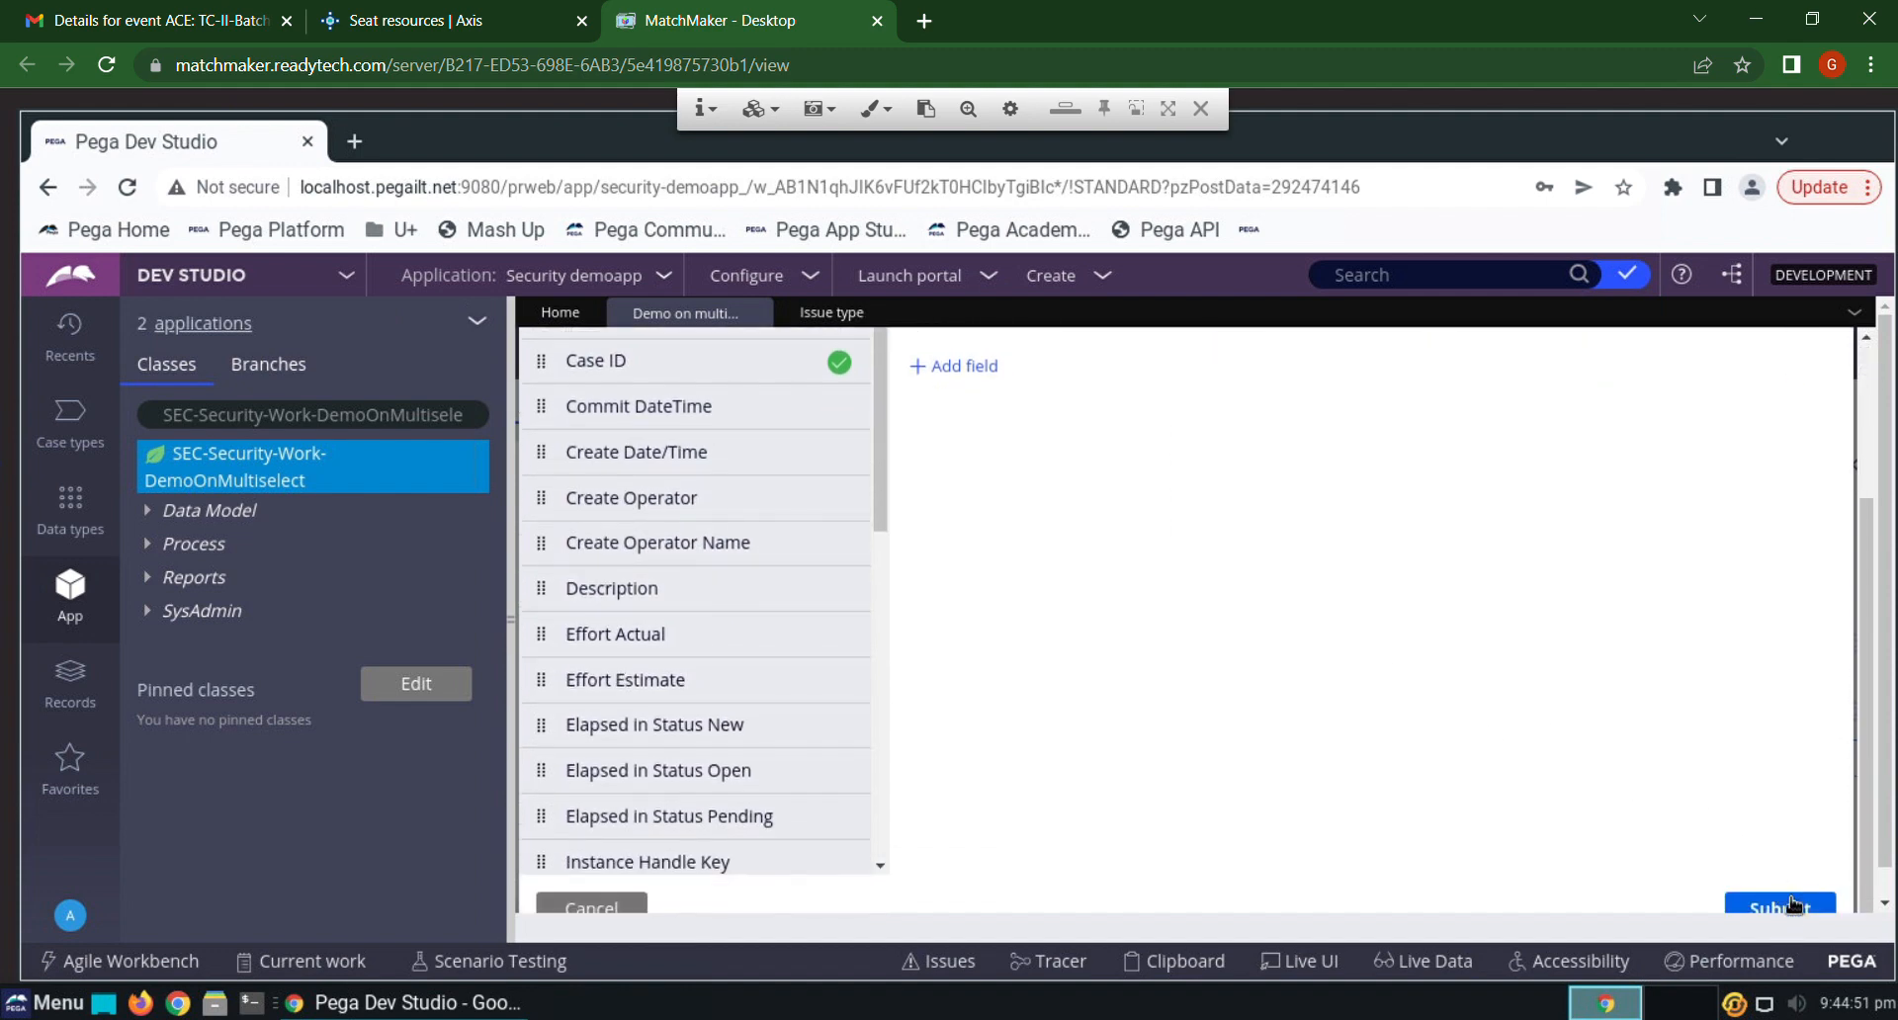
left_click(1793, 894)
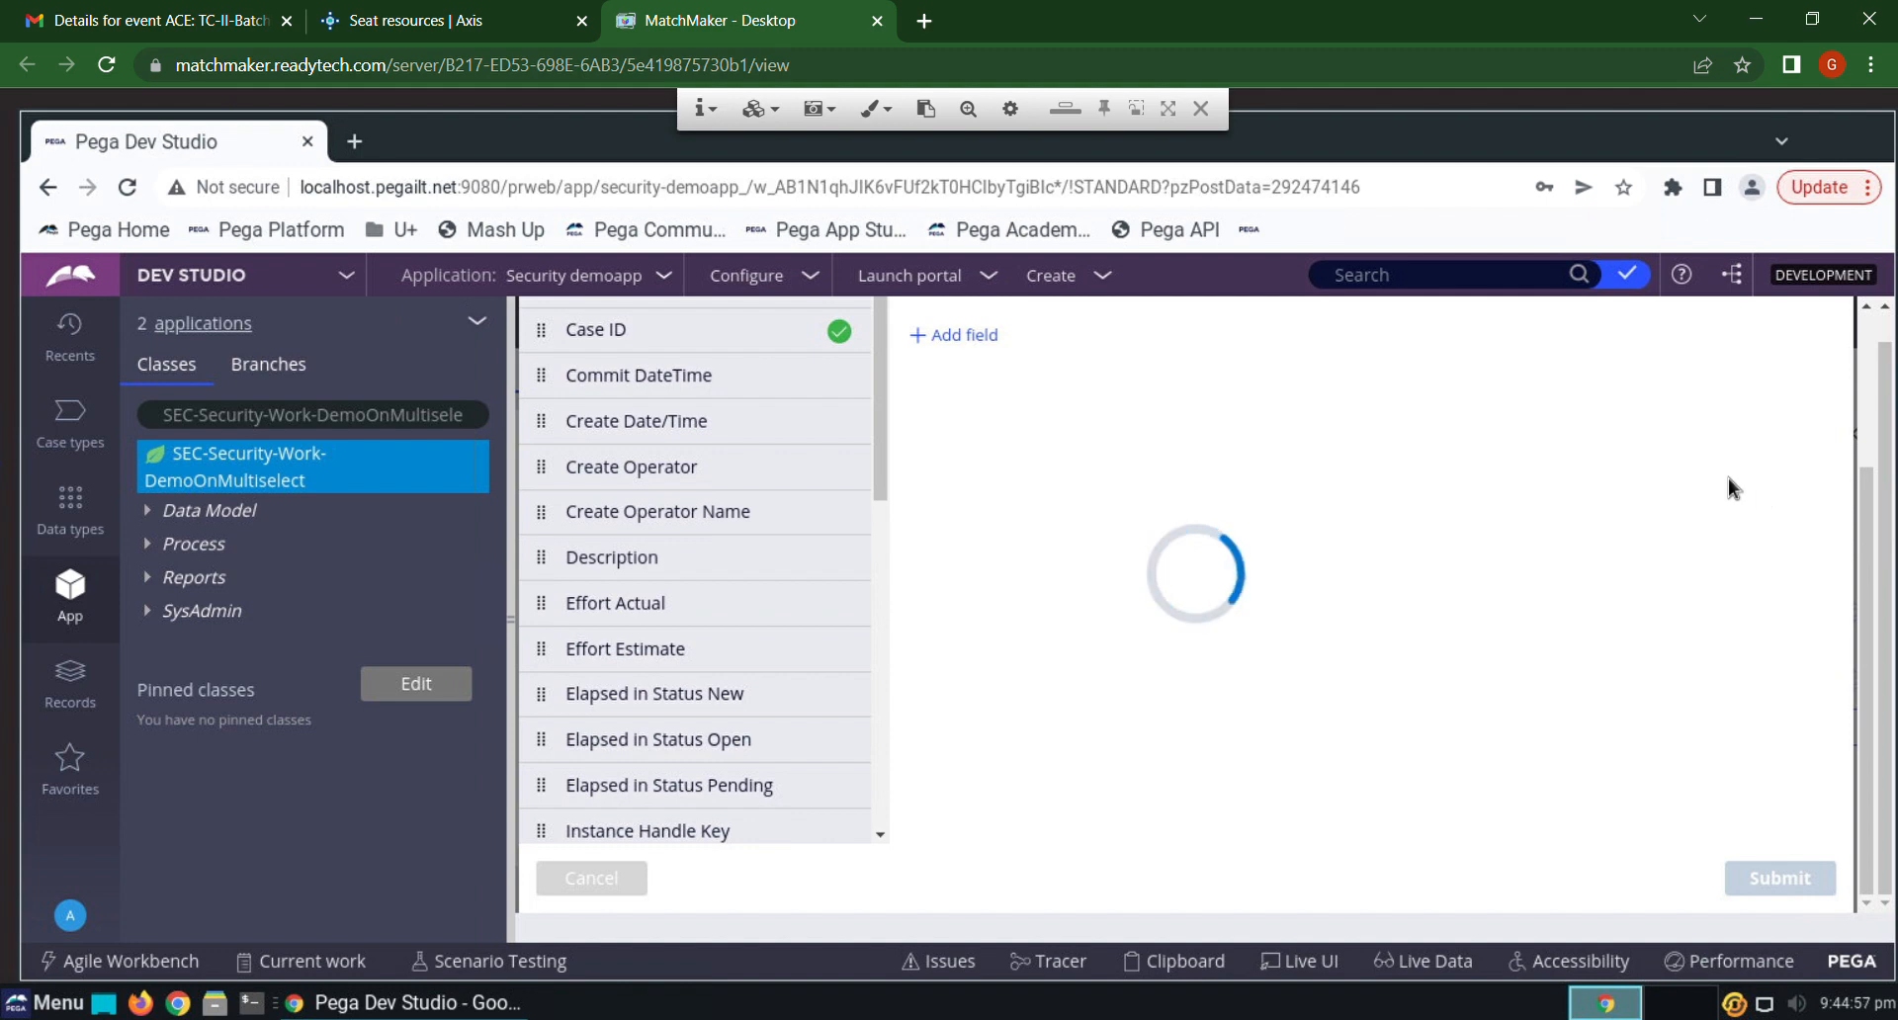
left_click(1759, 330)
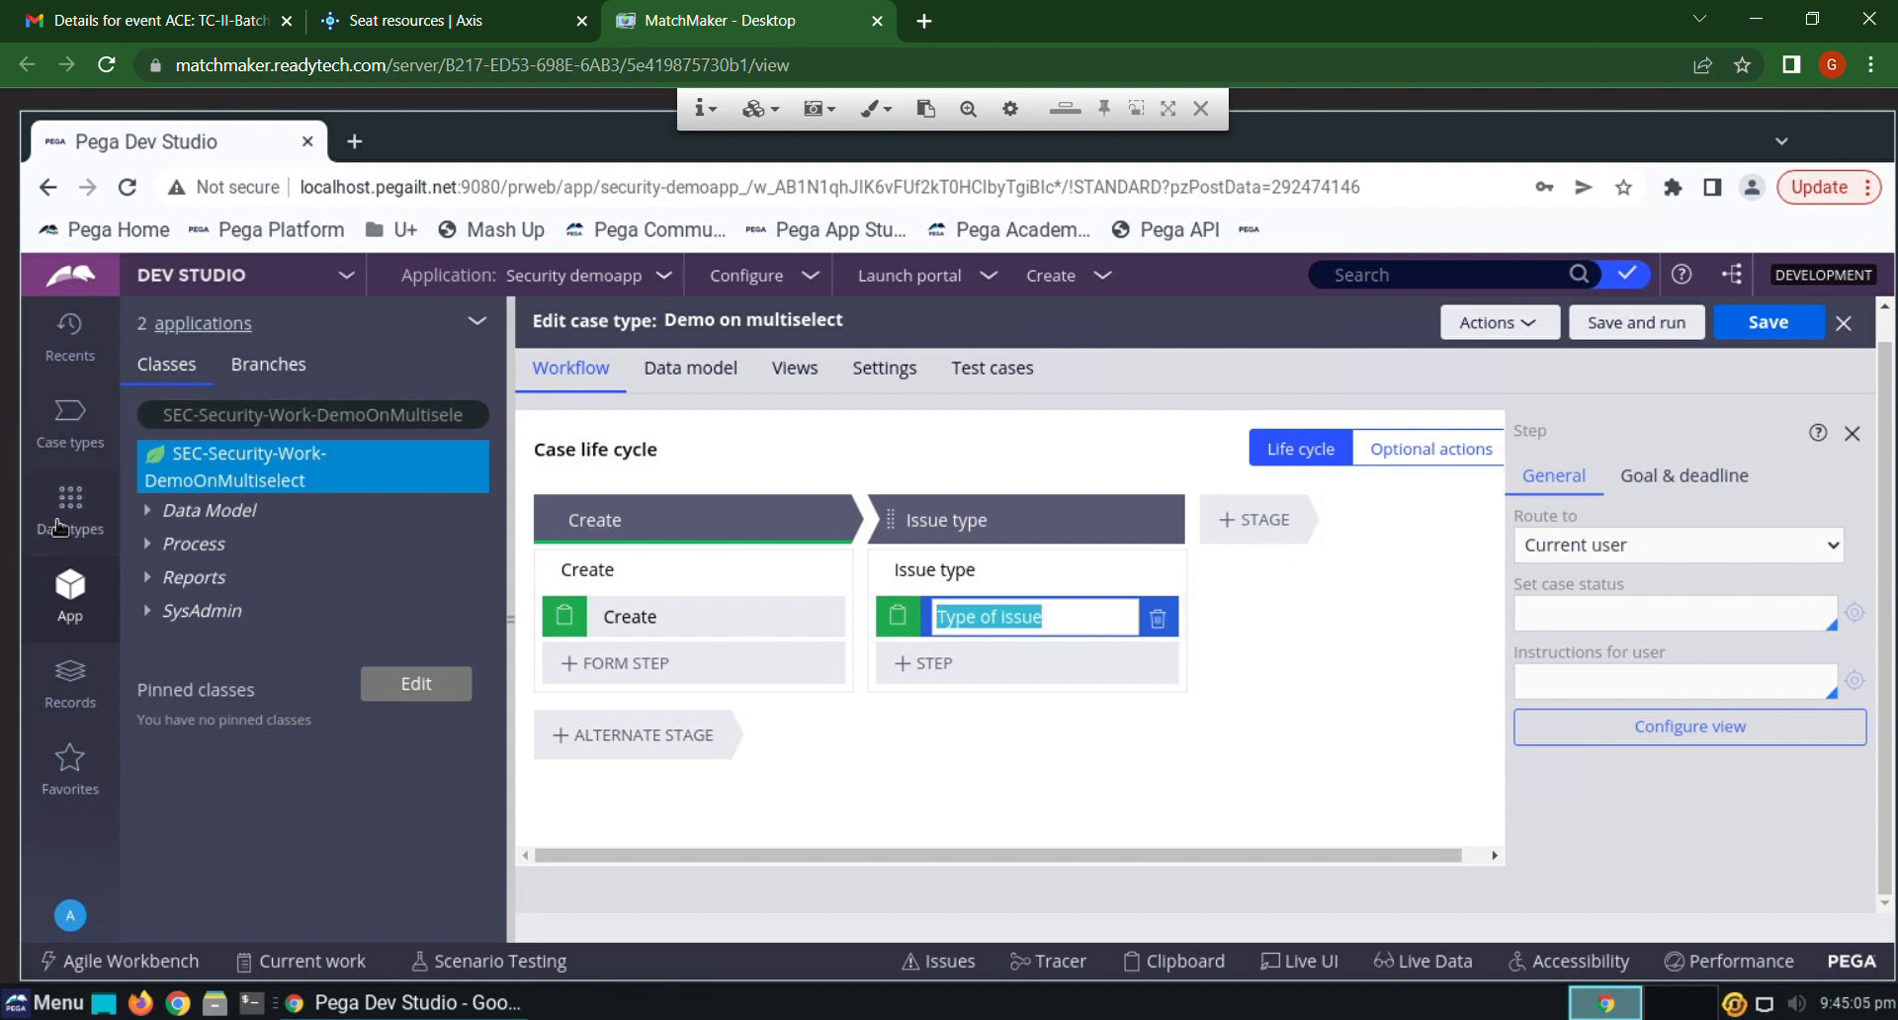
Review the Issue type data type's model and records (Damage roads, Garbage smell, Insufficient space, Potholes), save it, and return to App explorer
left_click(67, 516)
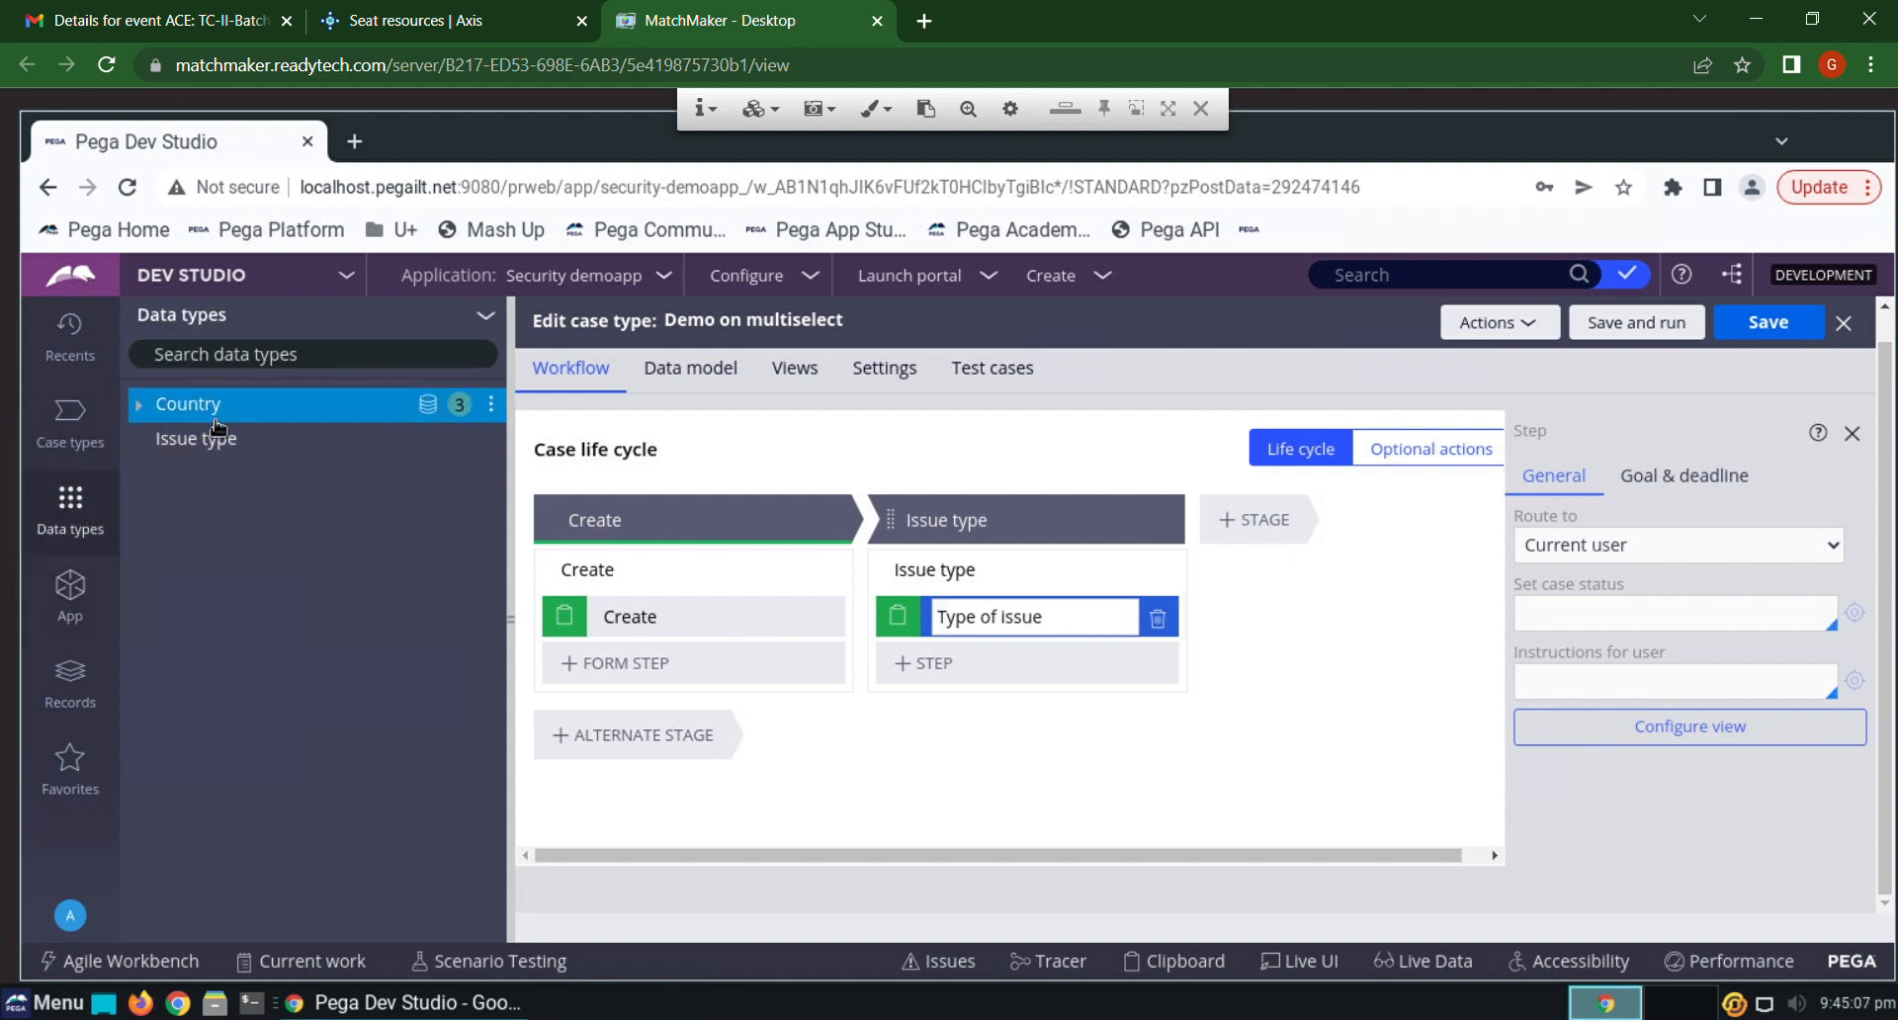
left_click(218, 449)
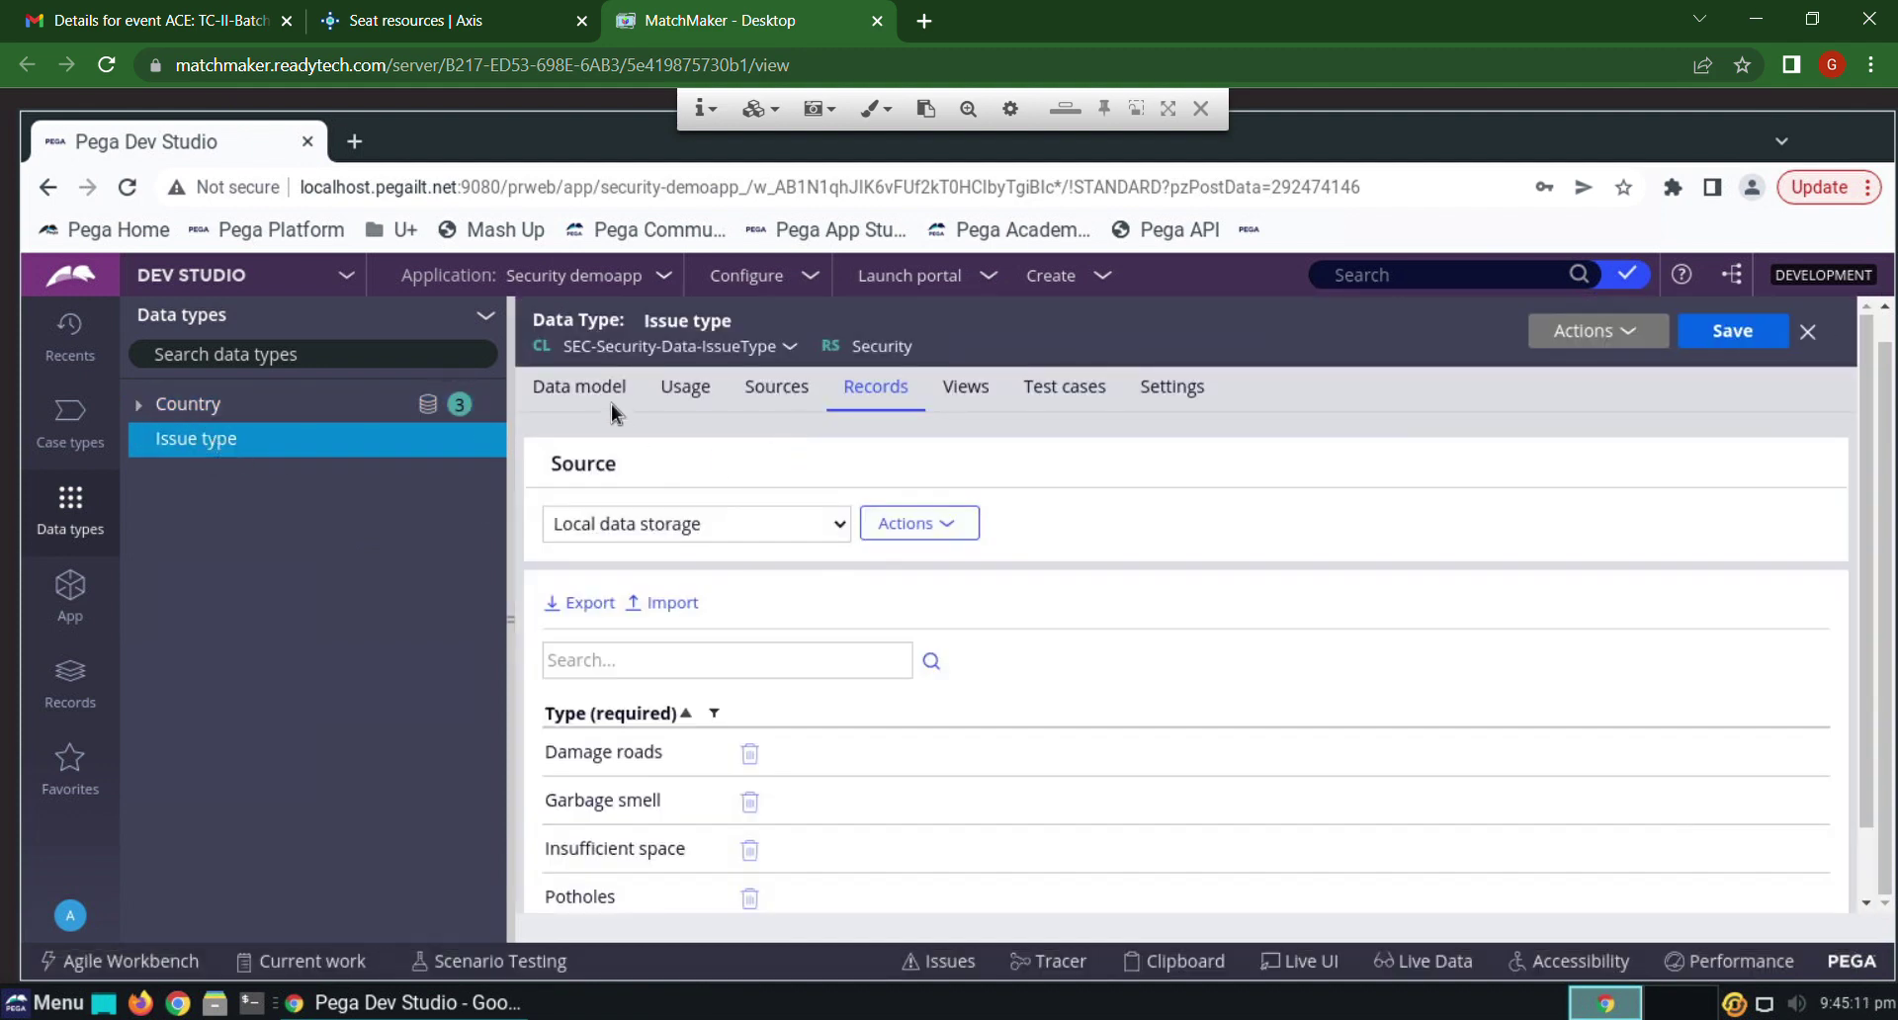
left_click(605, 396)
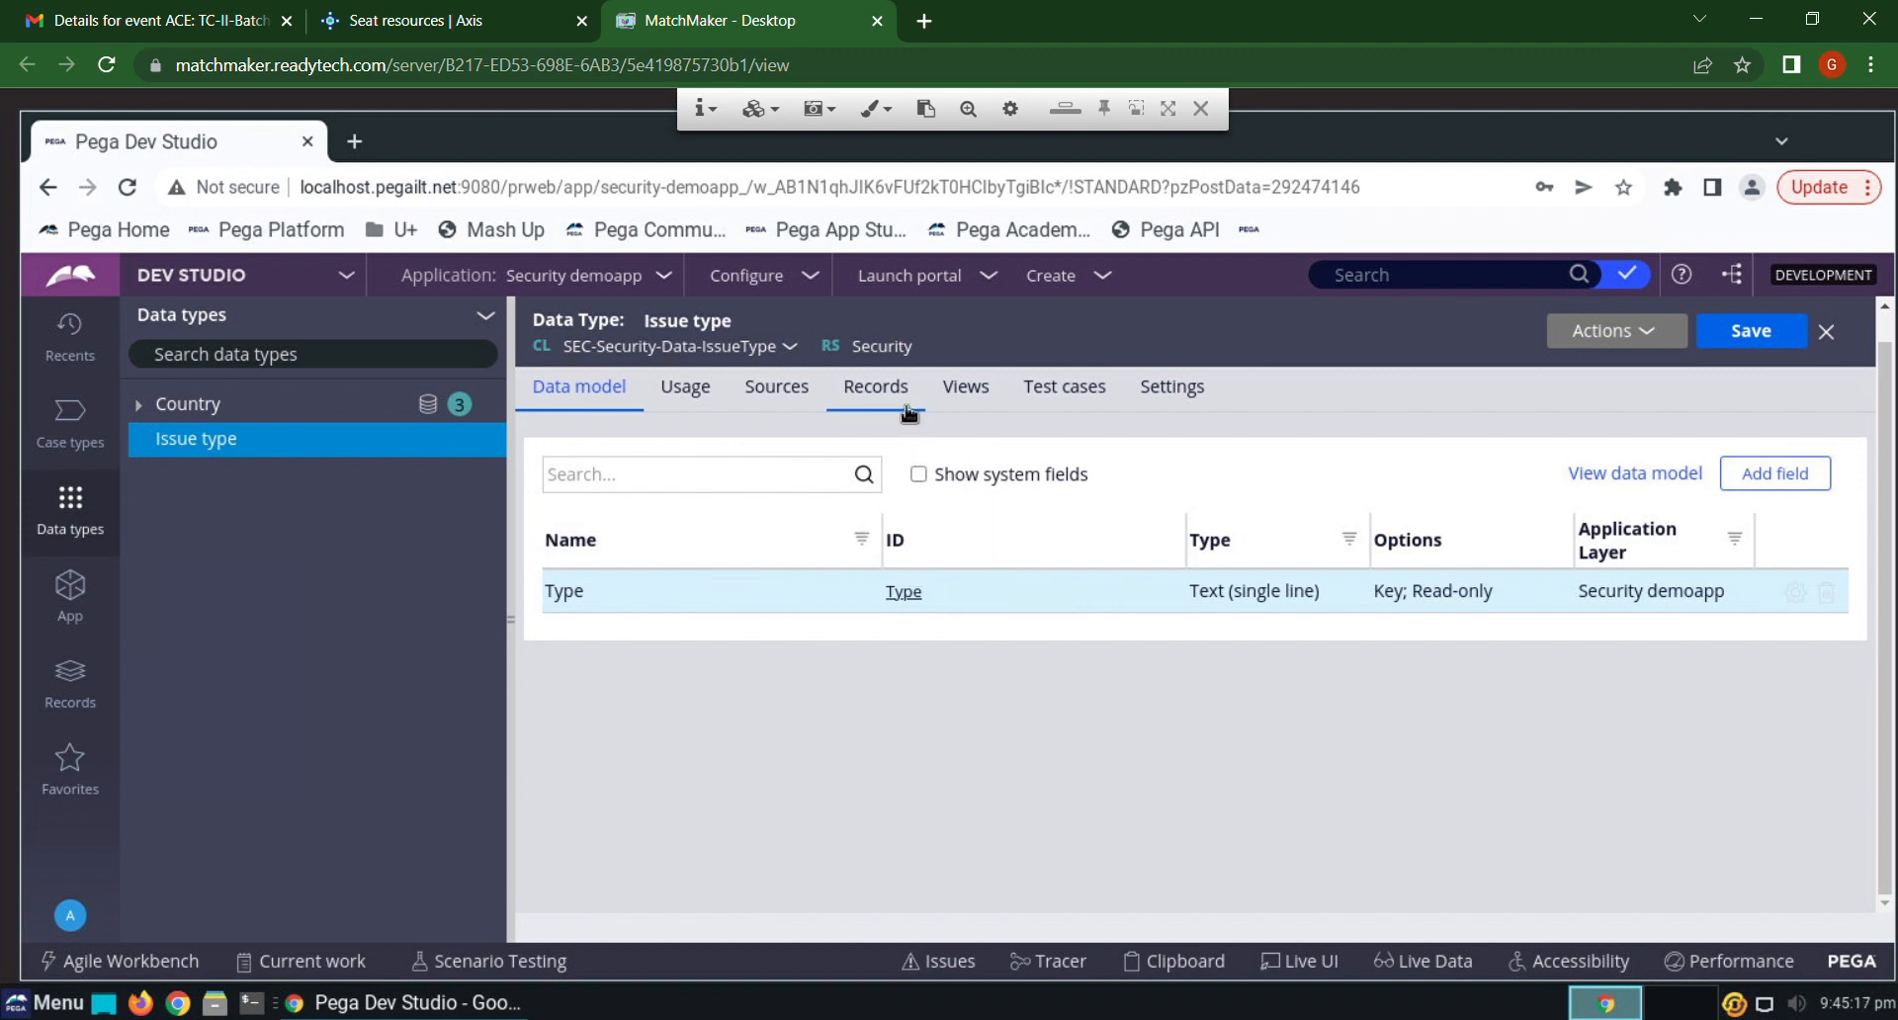
left_click(875, 387)
scroll(965, 632, "down", 2)
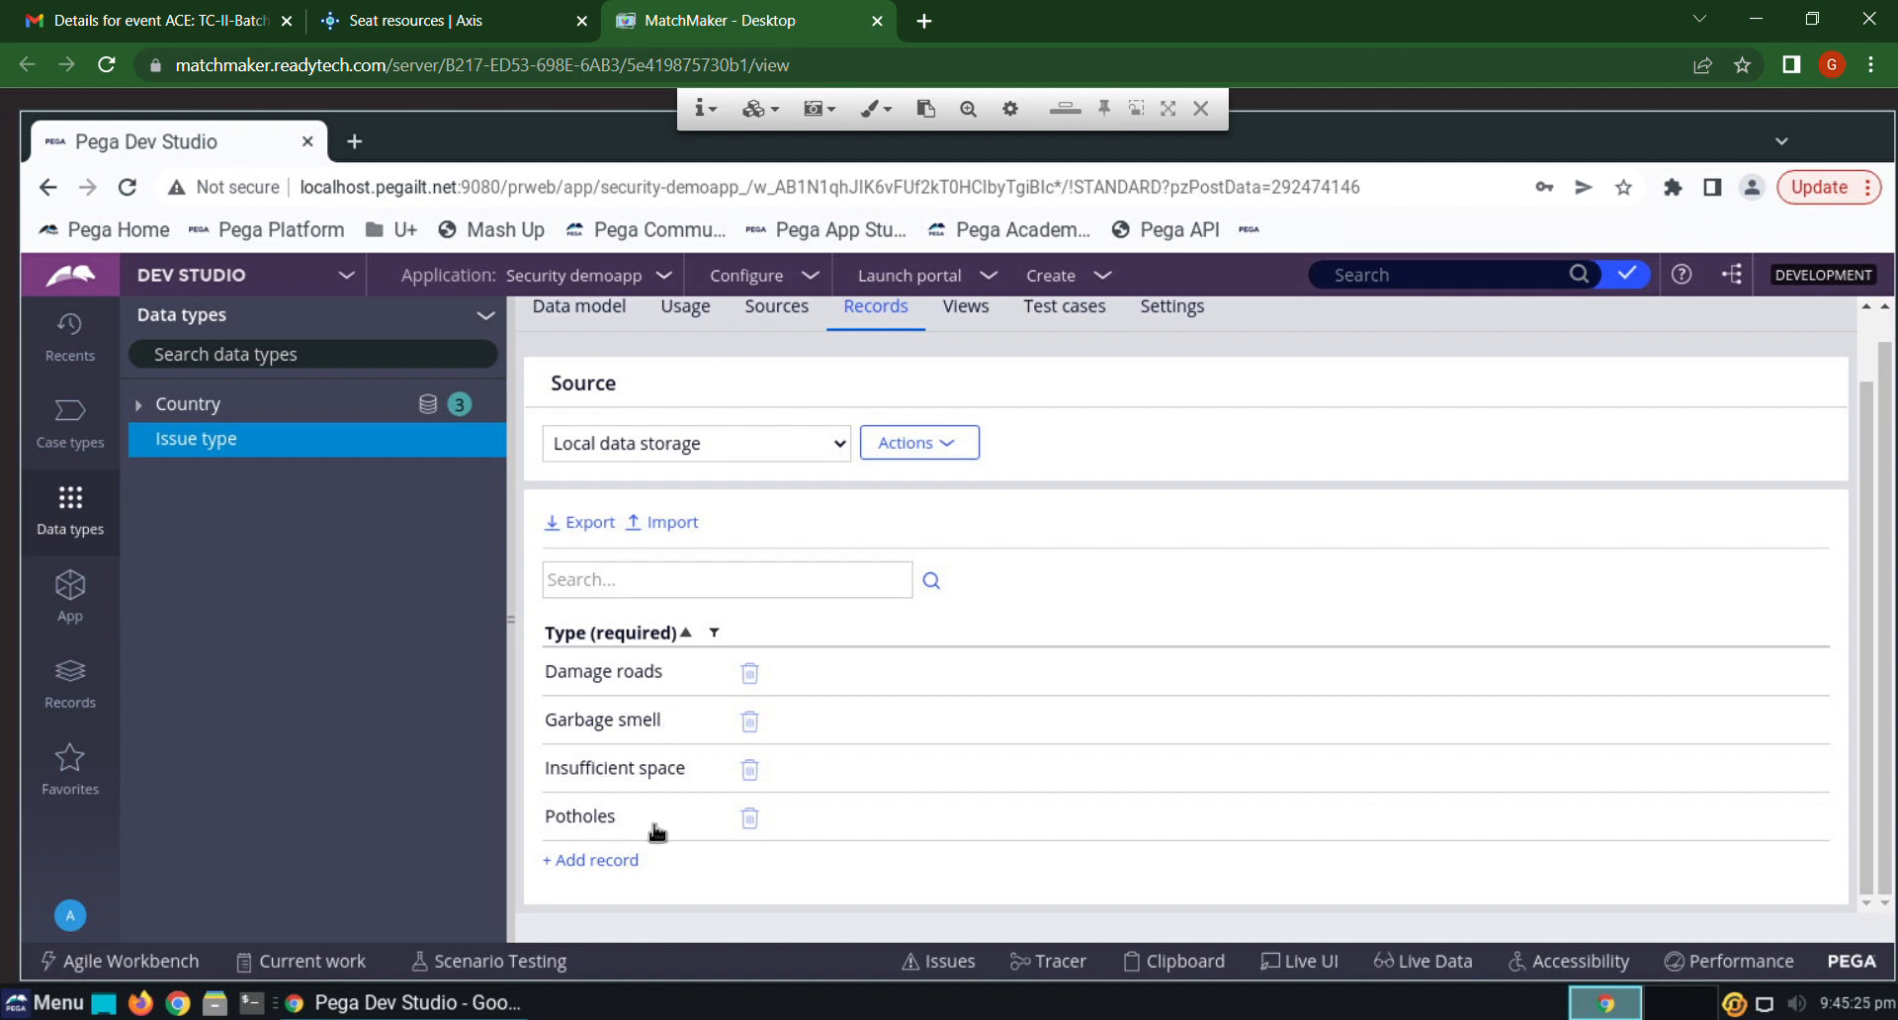
scroll(1639, 400, "up", 2)
scroll(1692, 388, "up", 1)
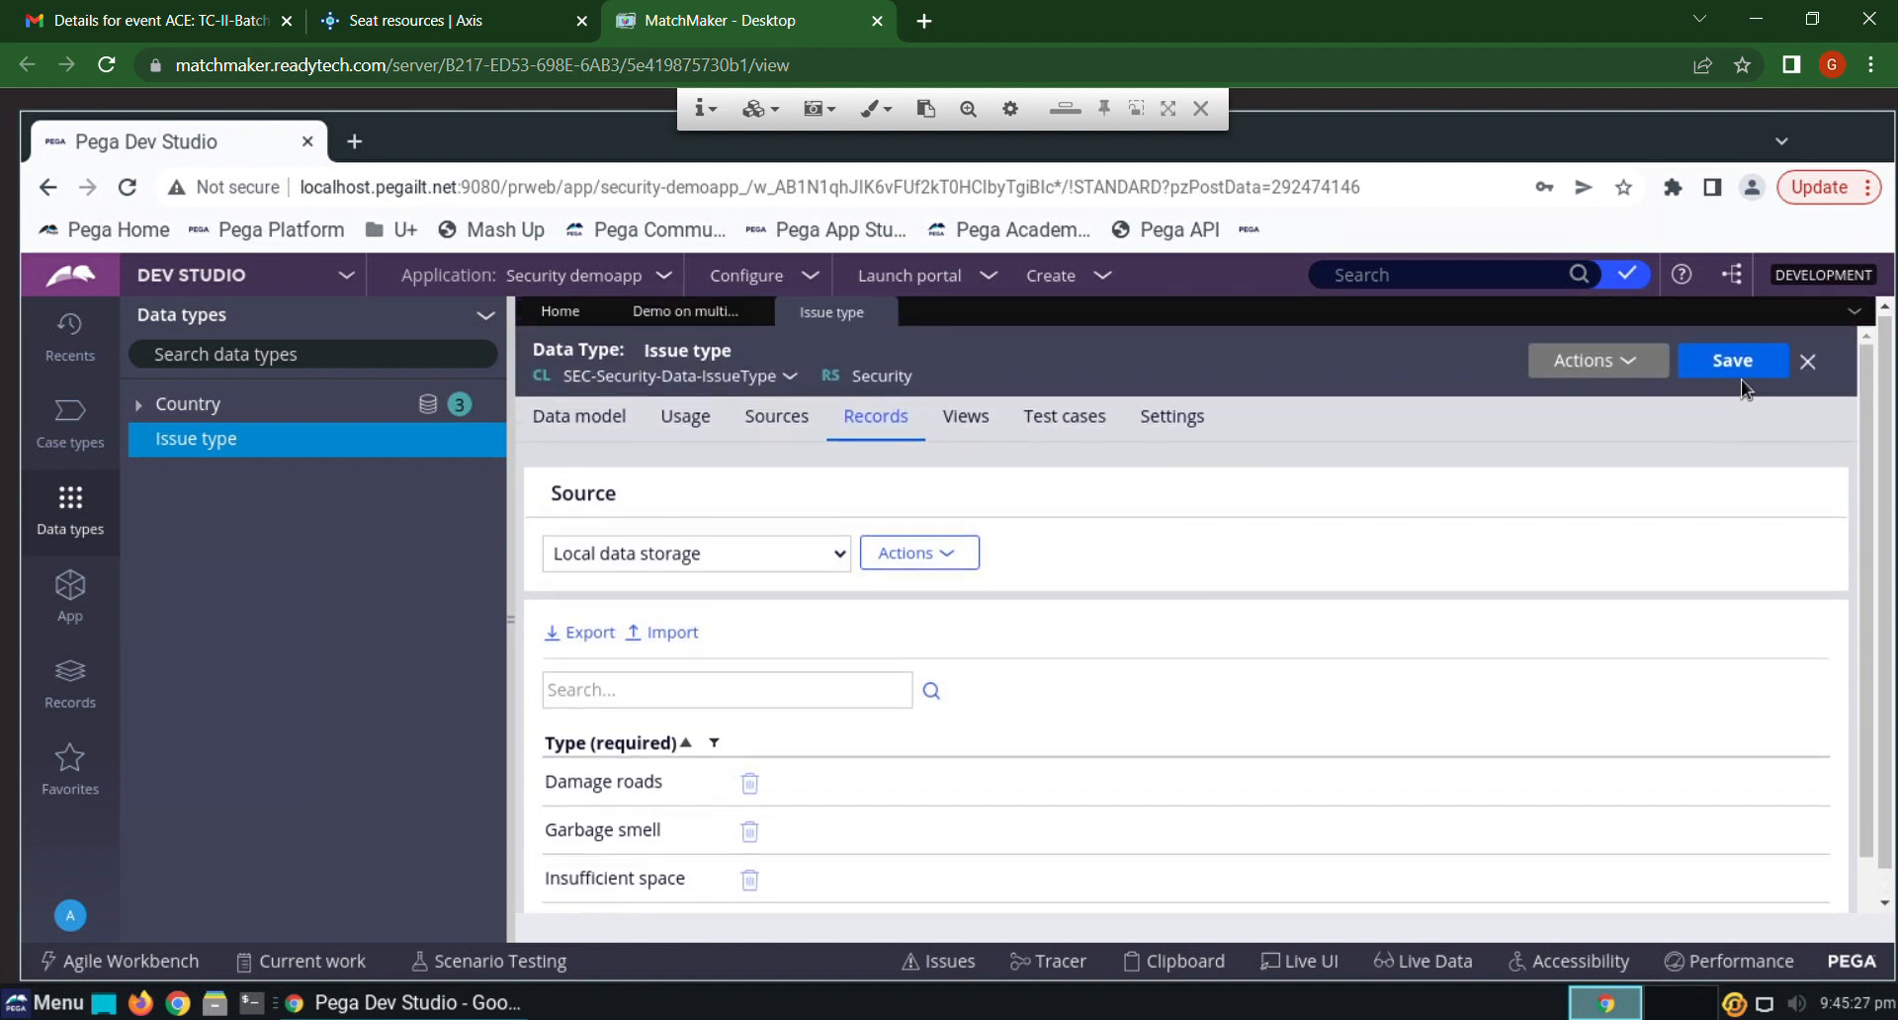
left_click(1734, 365)
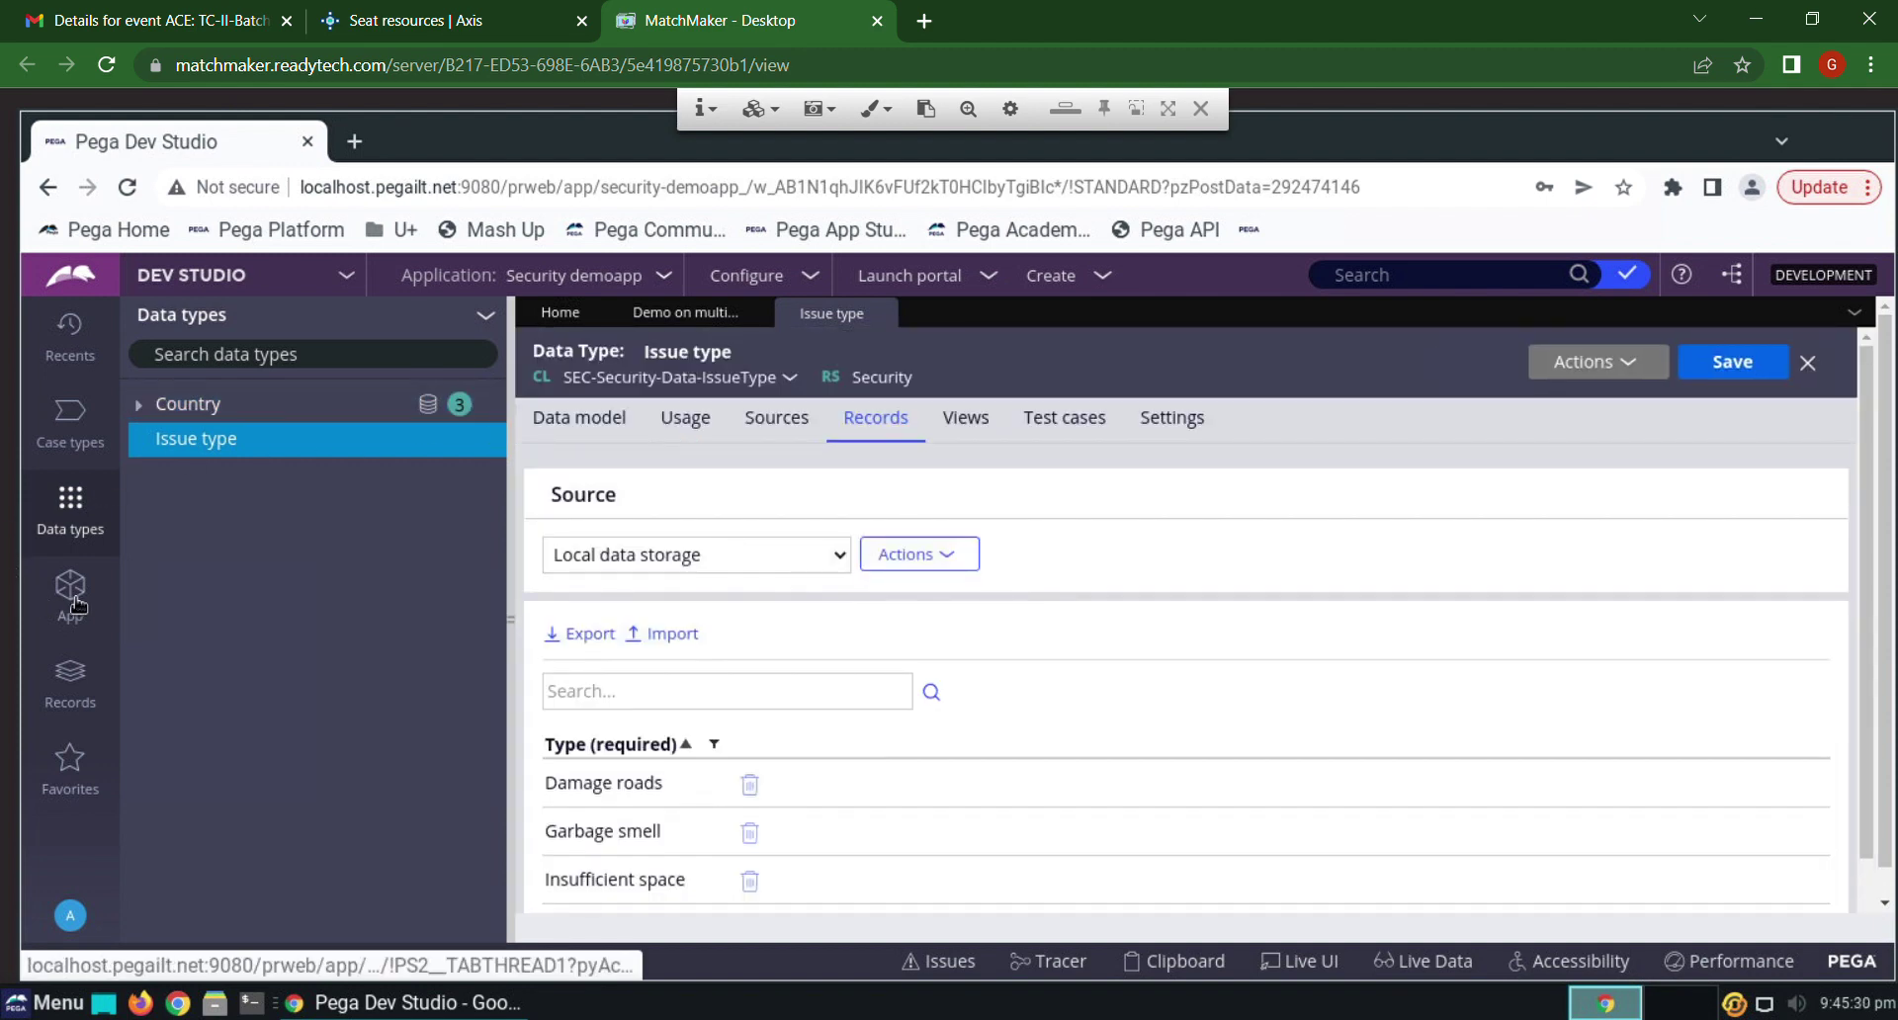
left_click(74, 593)
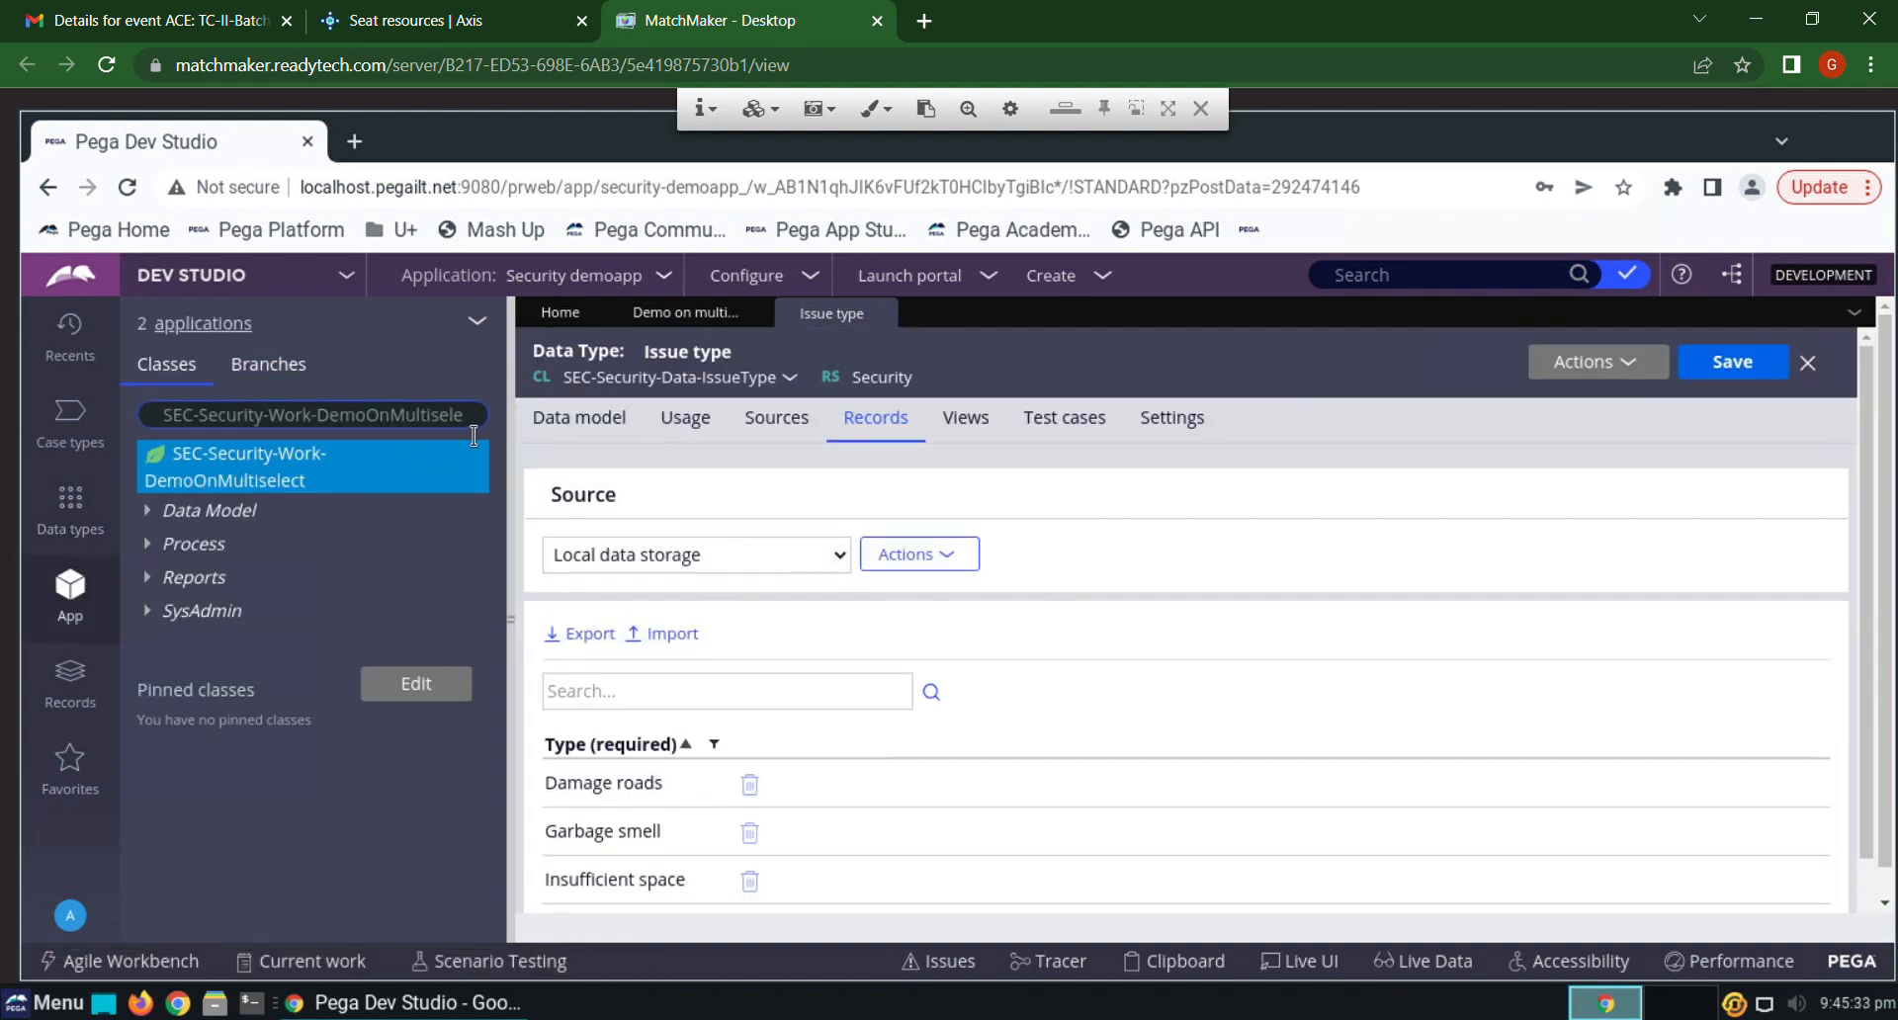
Refresh App Explorer and open the TypeOfIssue section under User Interface > Section
left_click(475, 321)
left_click(504, 371)
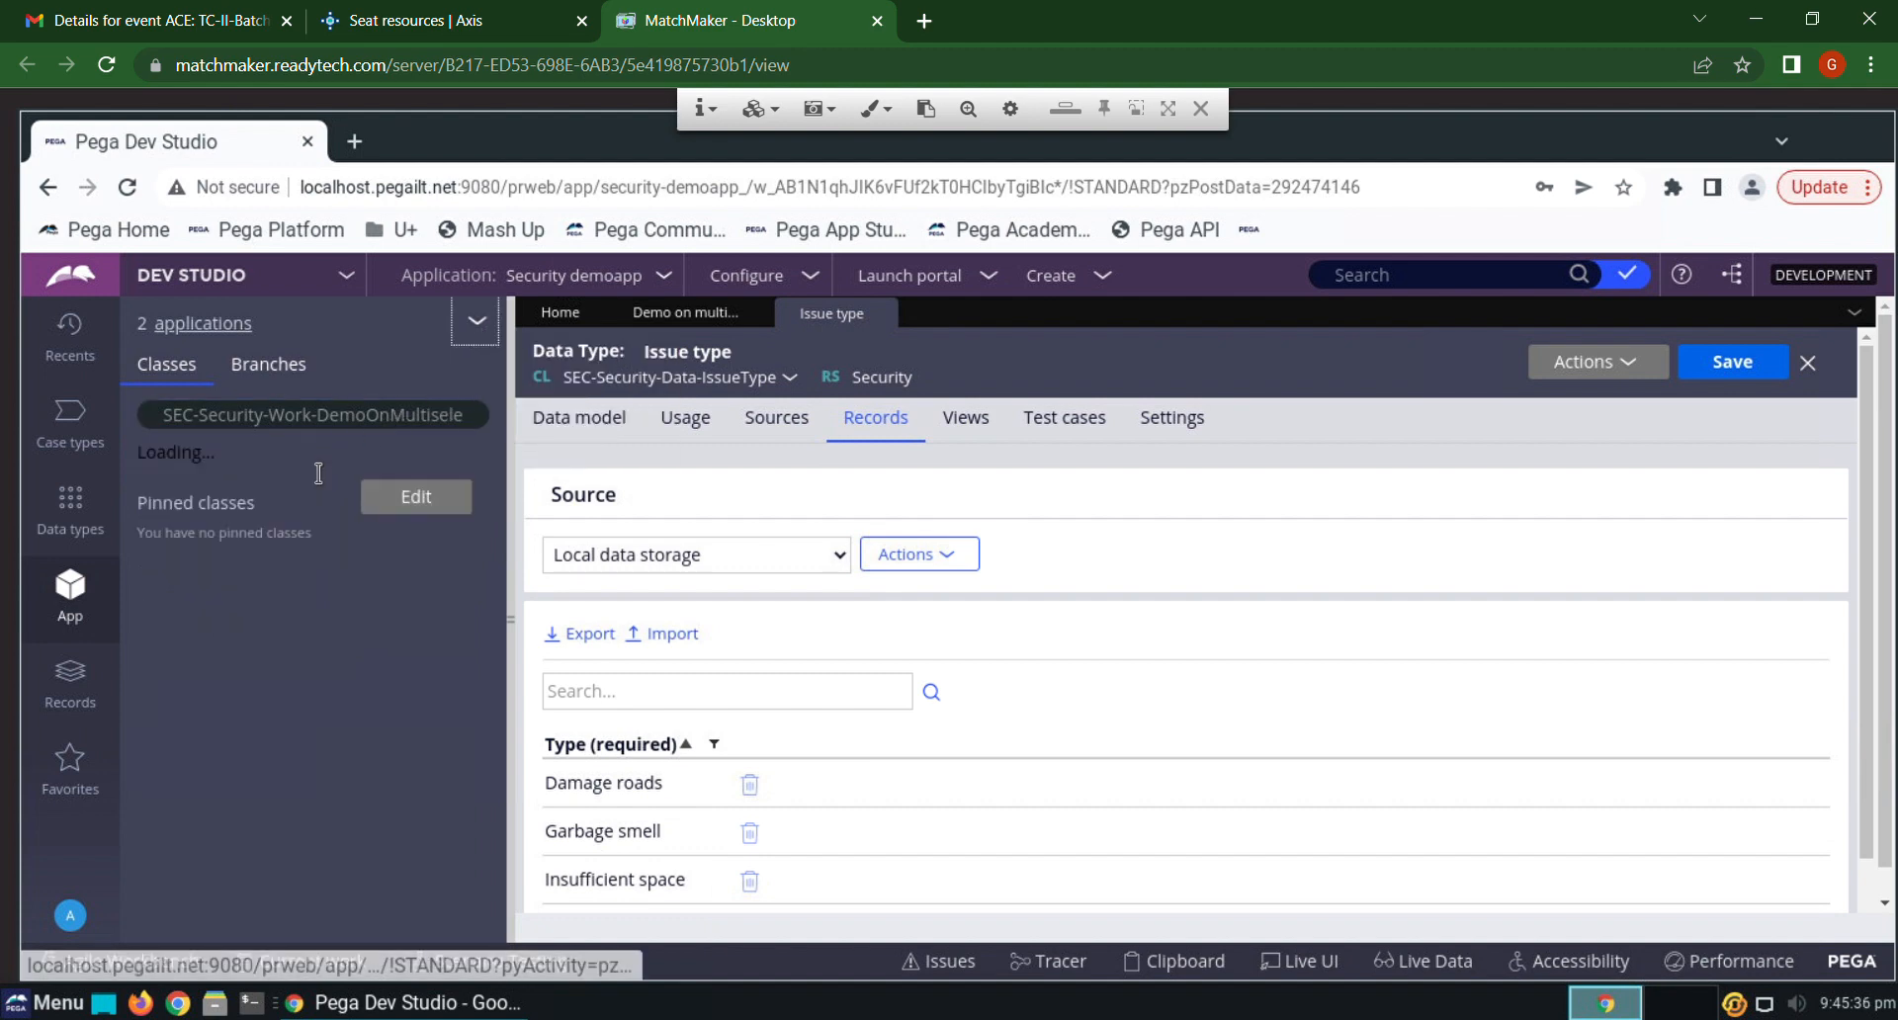
left_click(150, 644)
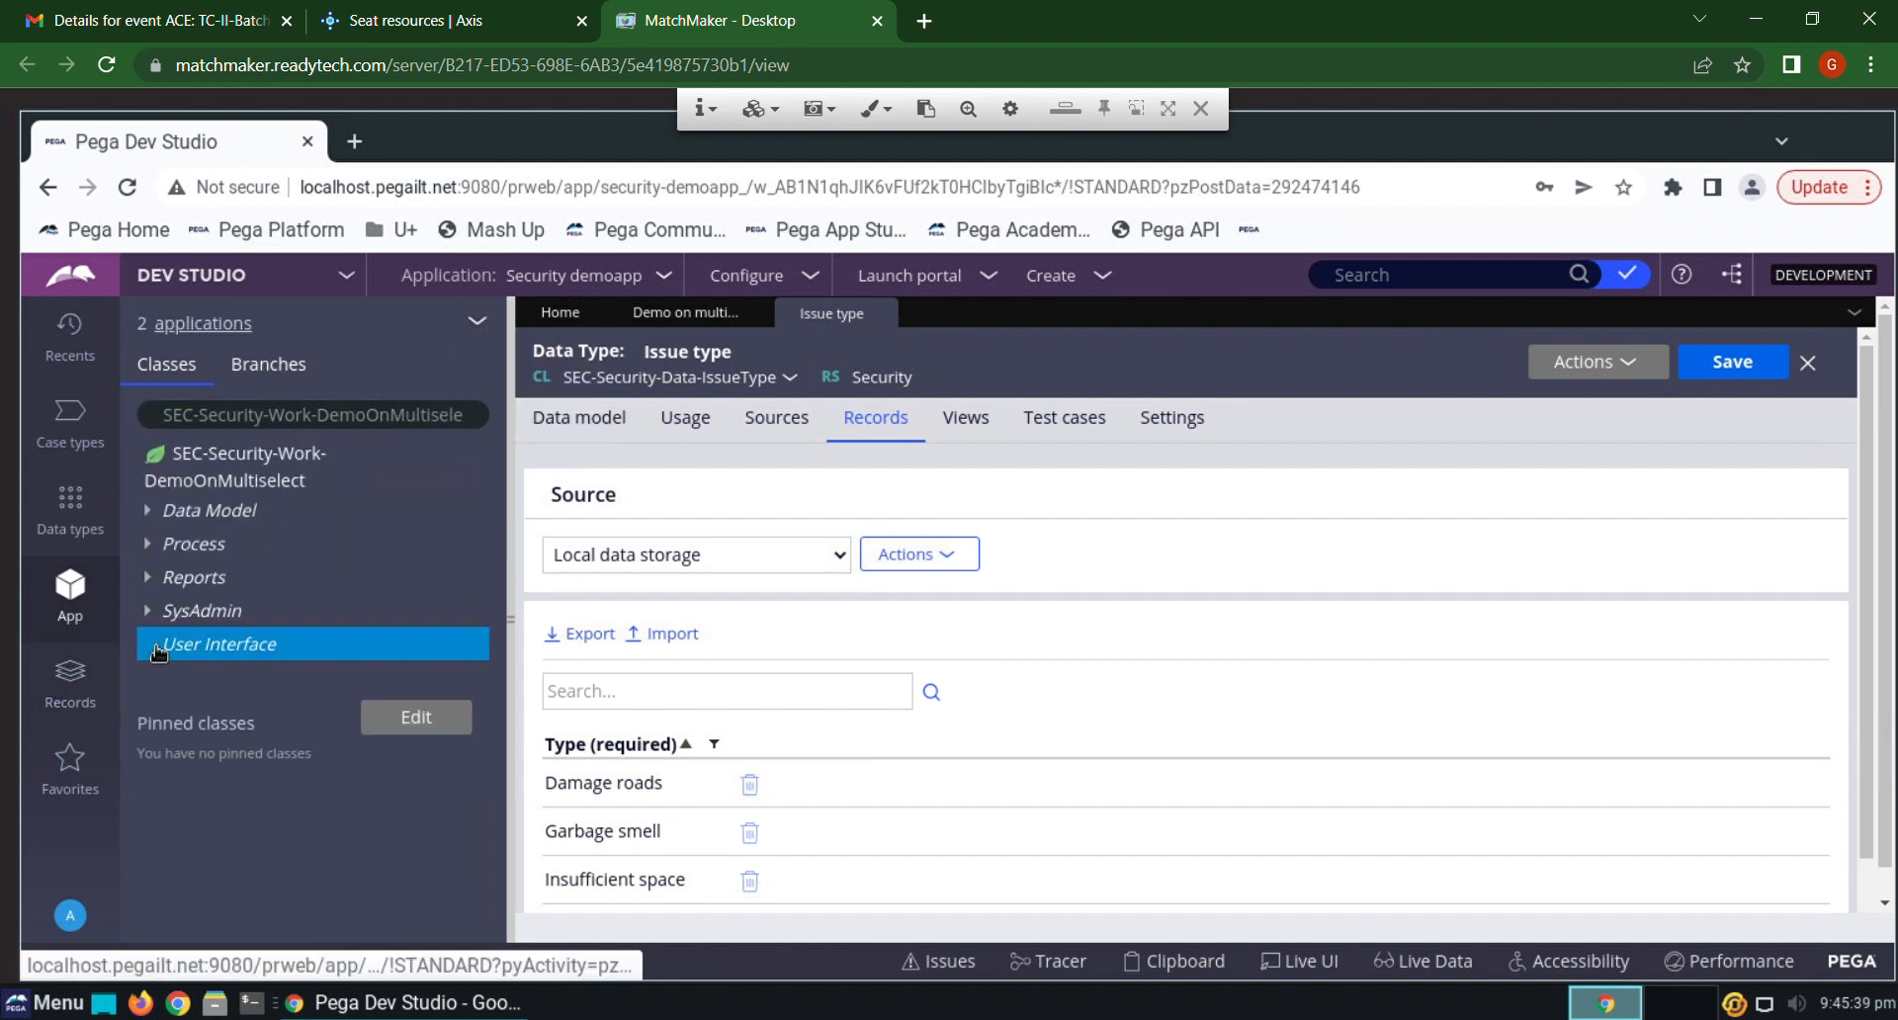
left_click(174, 679)
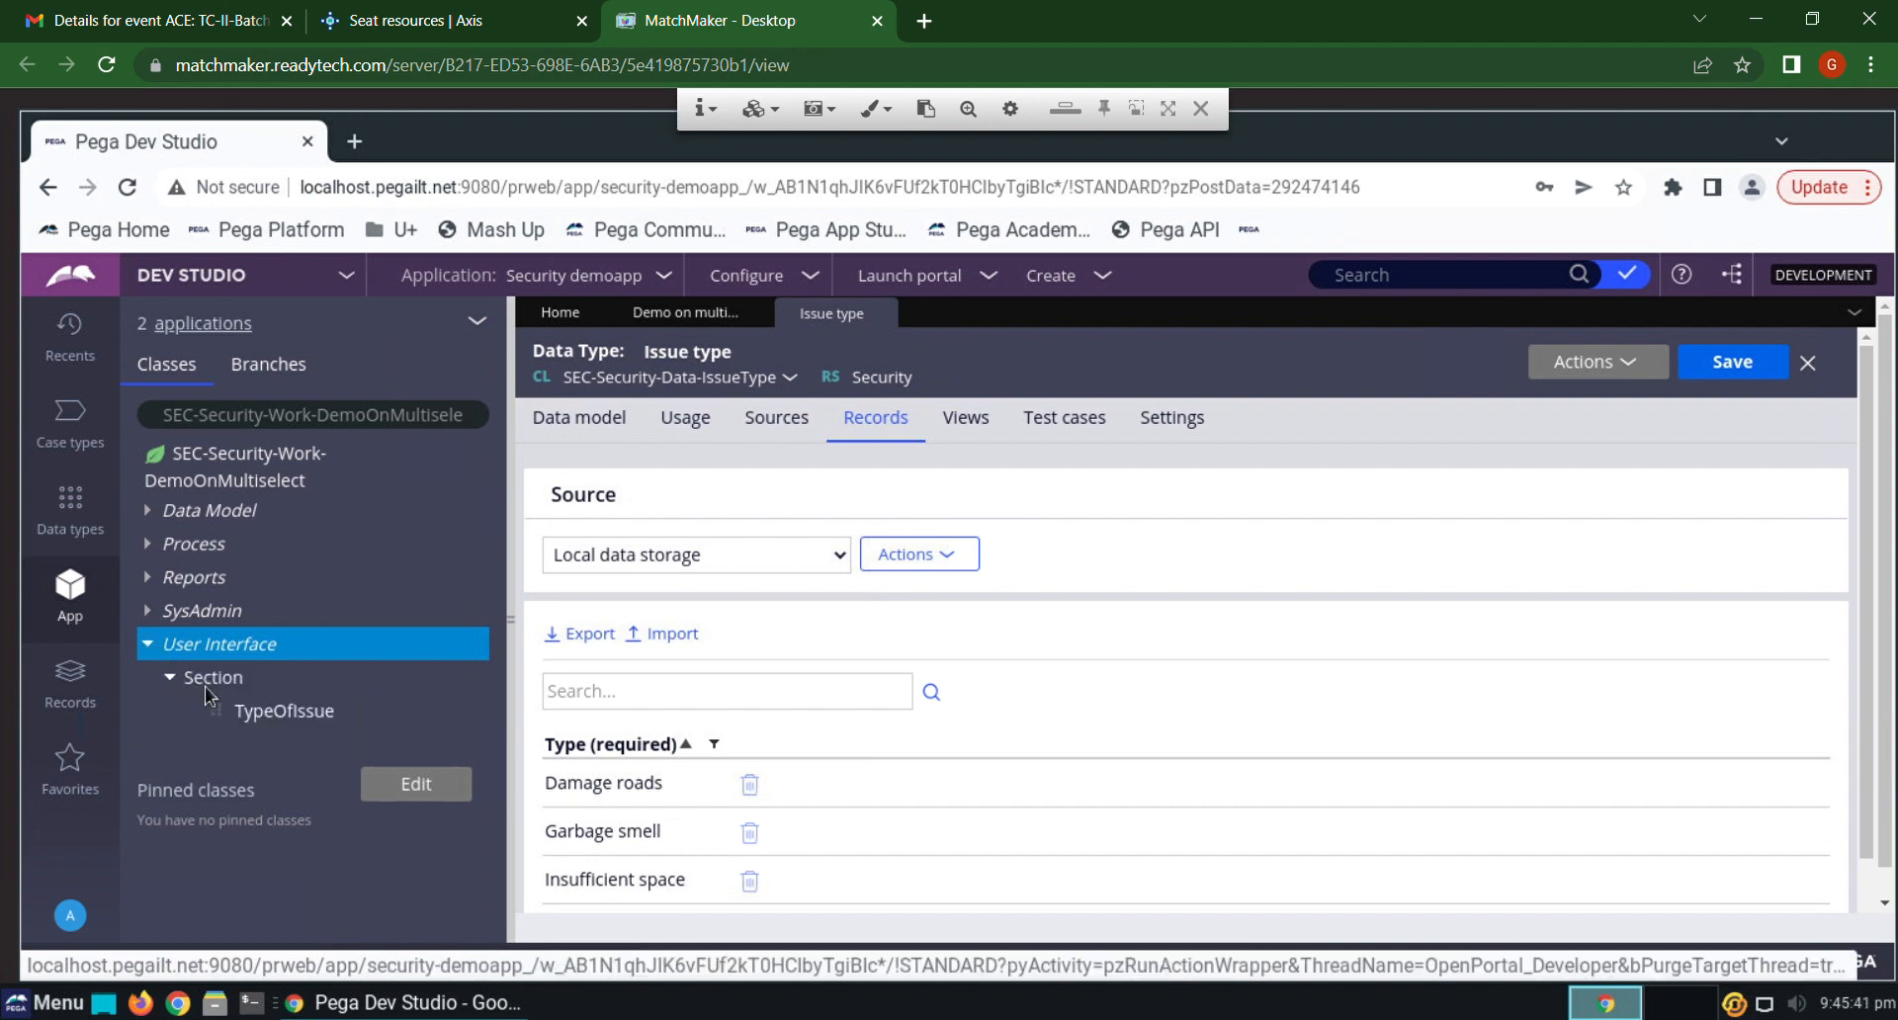
left_click(285, 712)
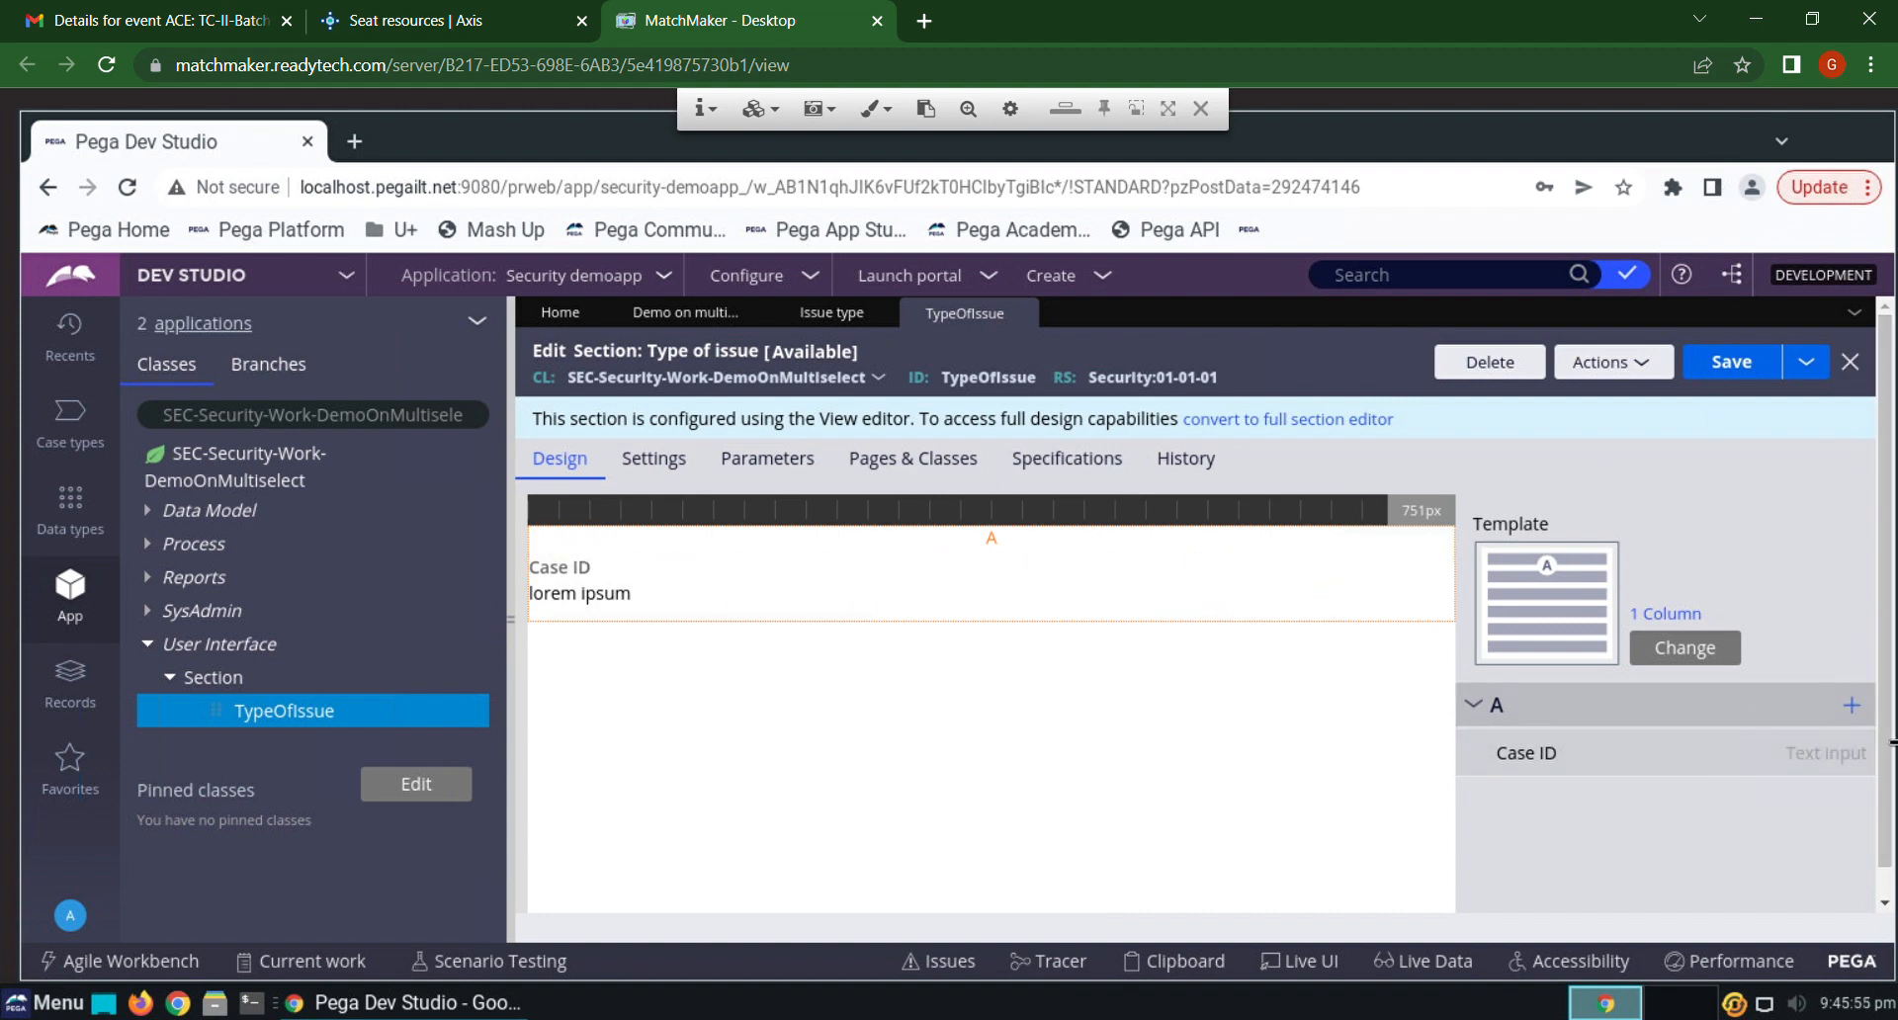
Add a Multi-select list picker to column A below Case ID and select it
mouse_move(1660, 707)
left_click(1853, 712)
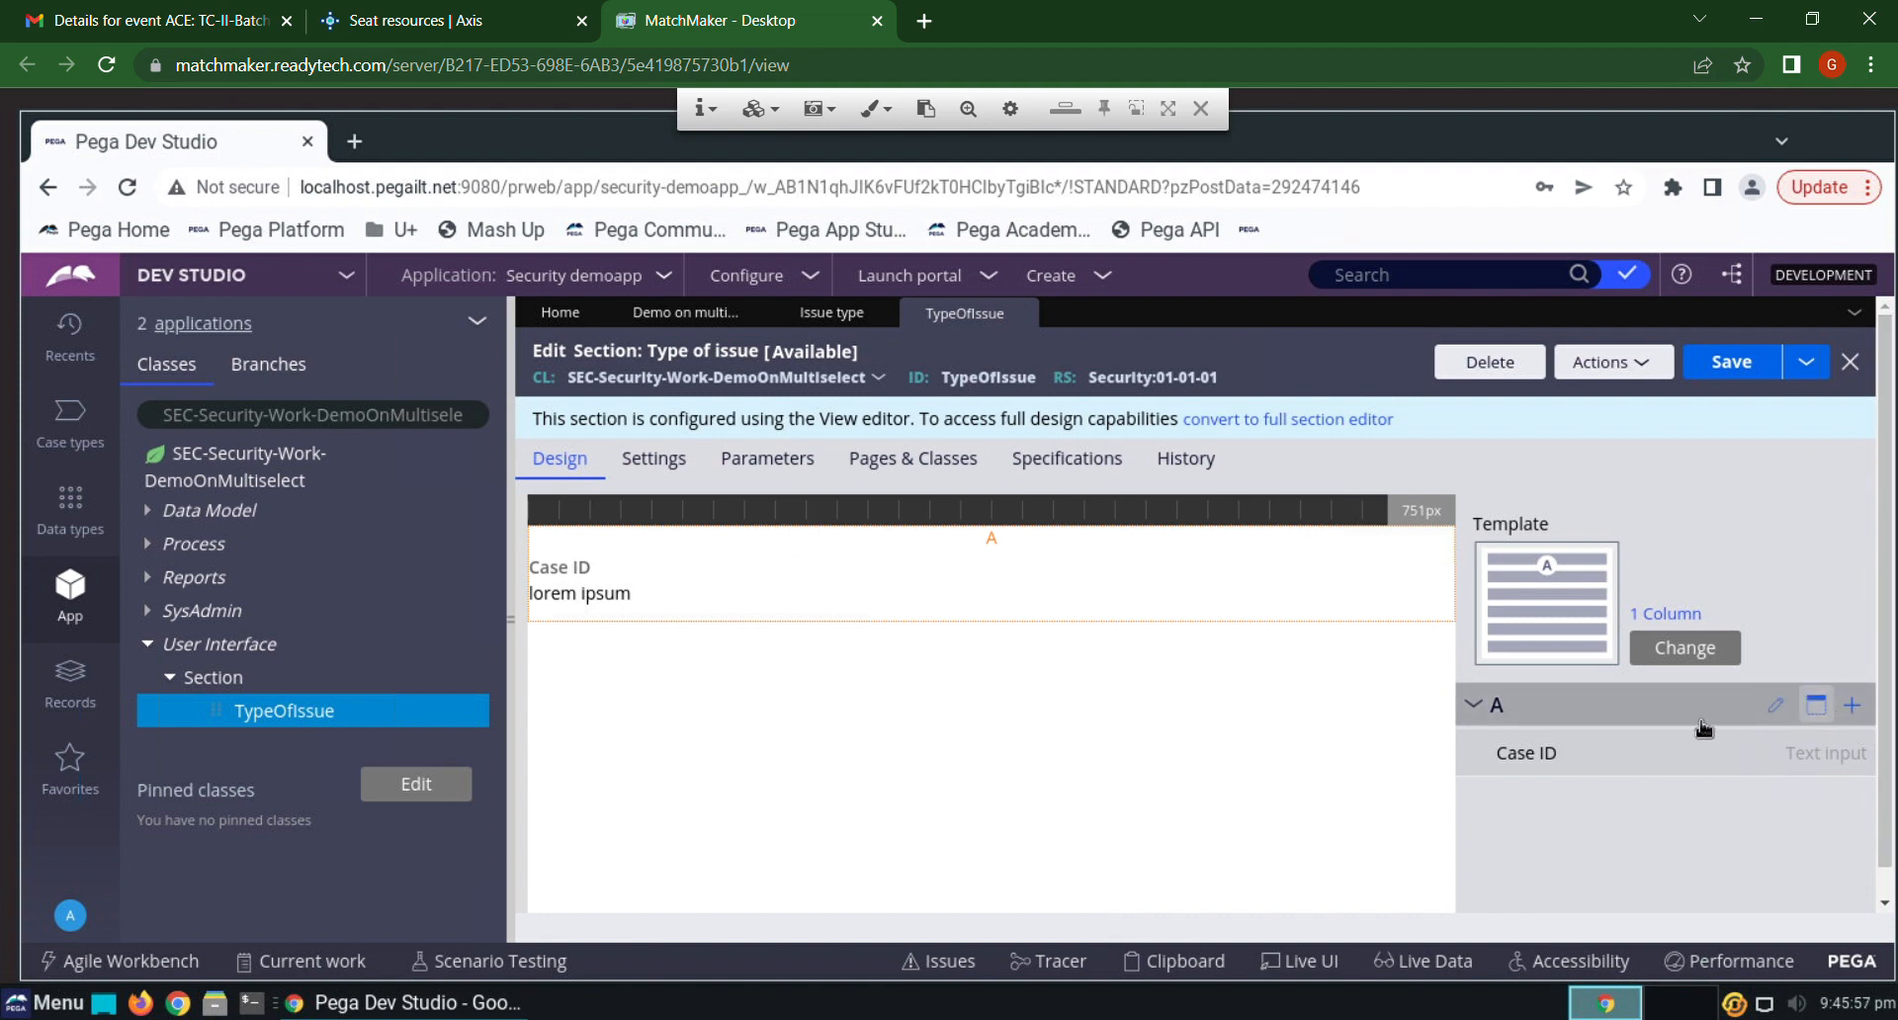
scroll(1664, 638, "down", 3)
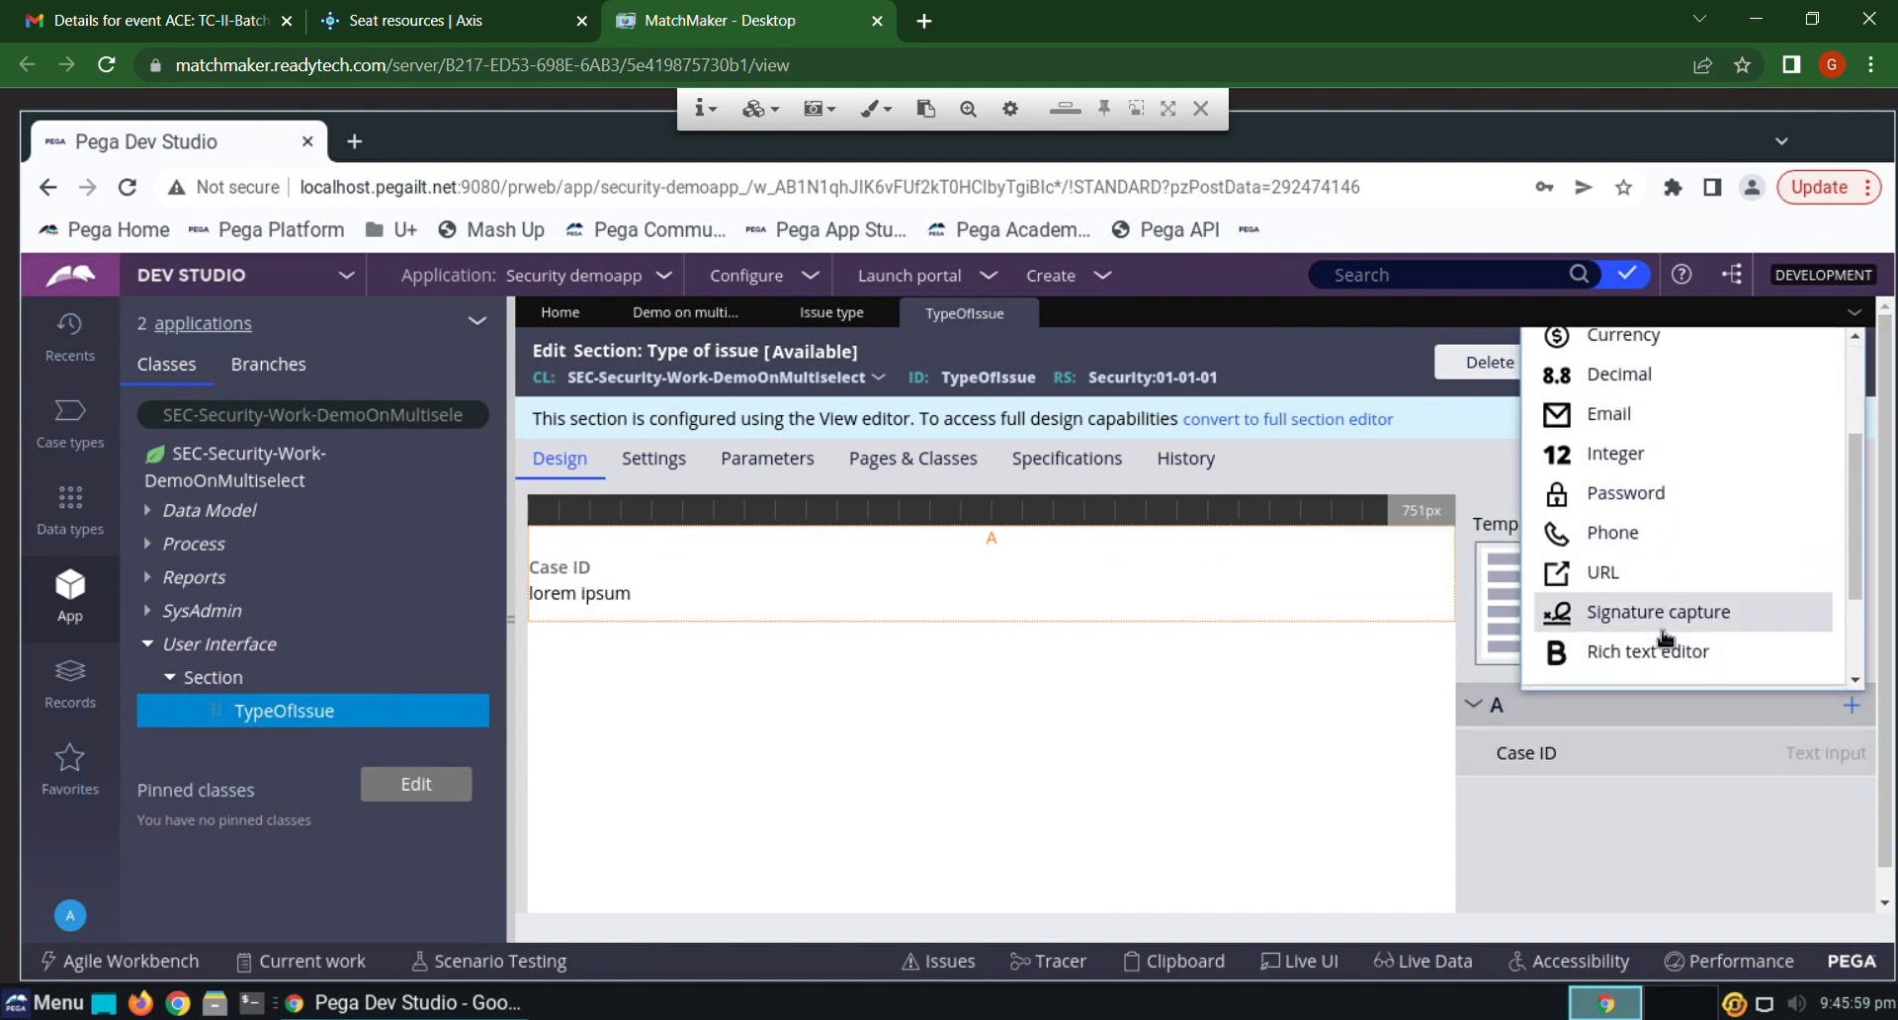
scroll(1564, 623, "down", 2)
left_click(1558, 556)
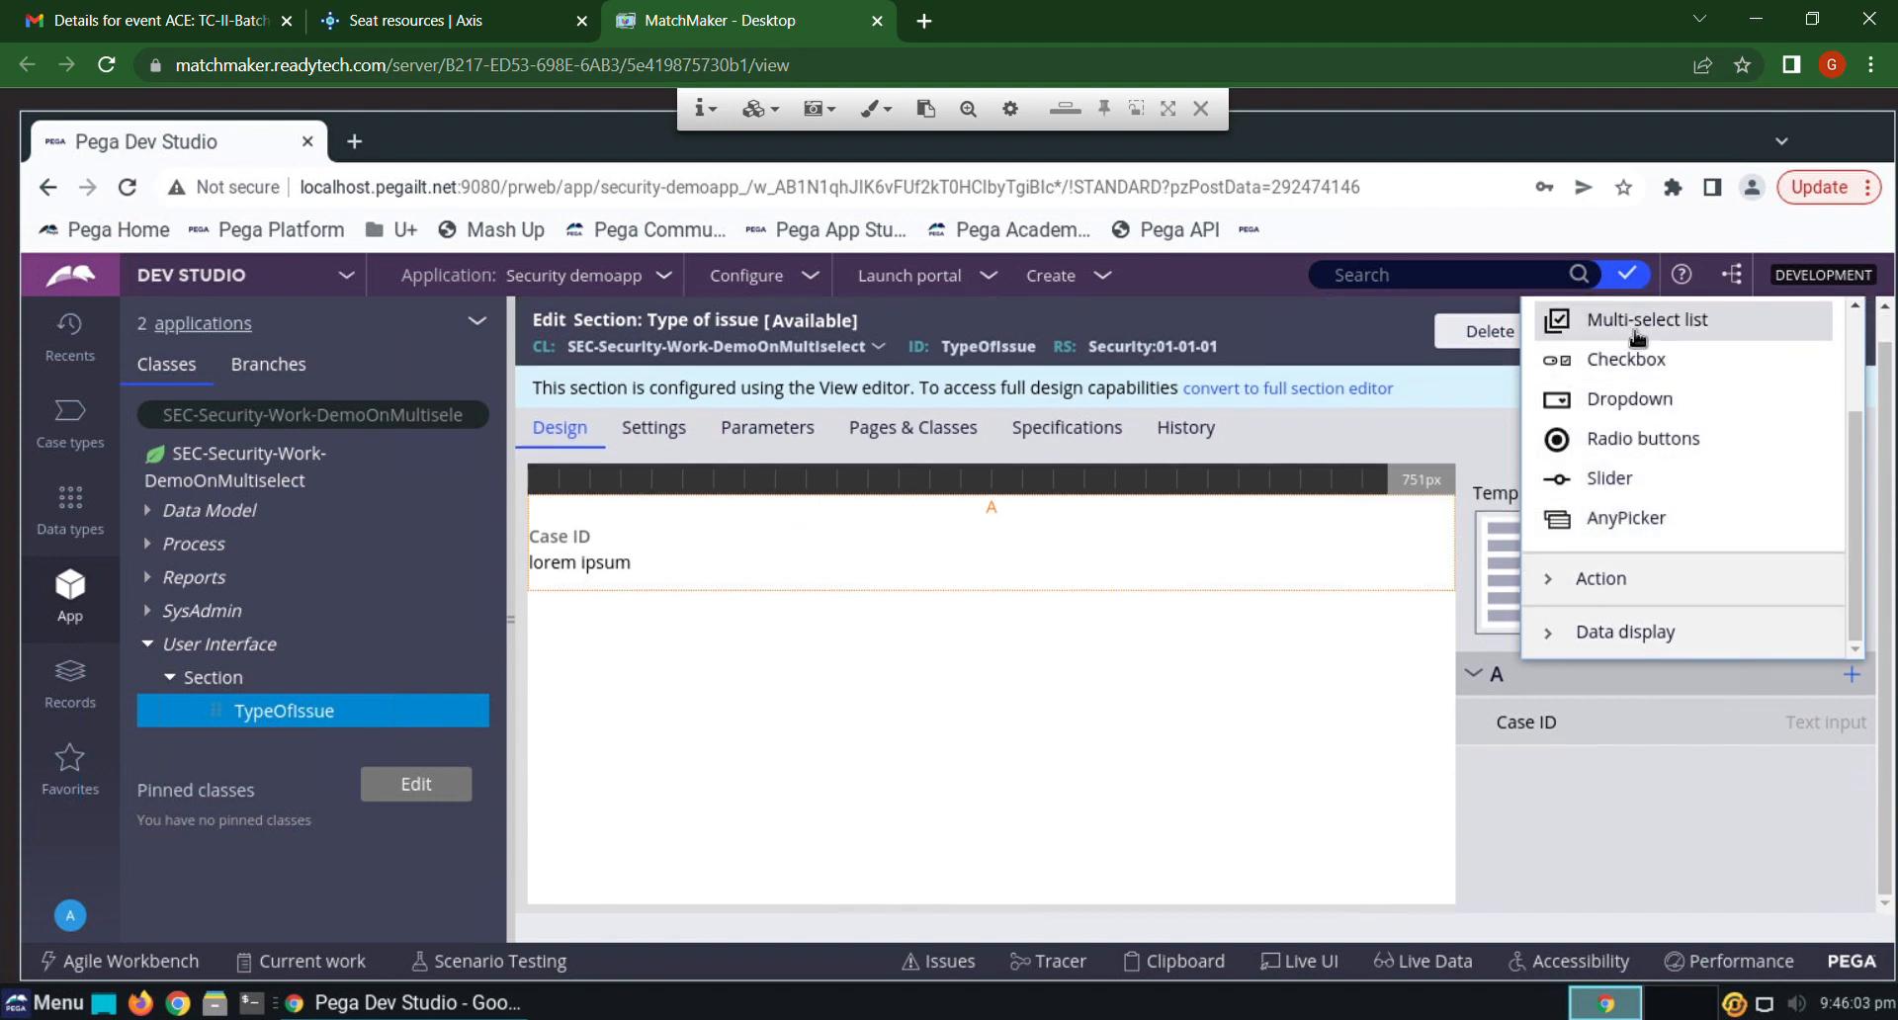
left_click(1575, 318)
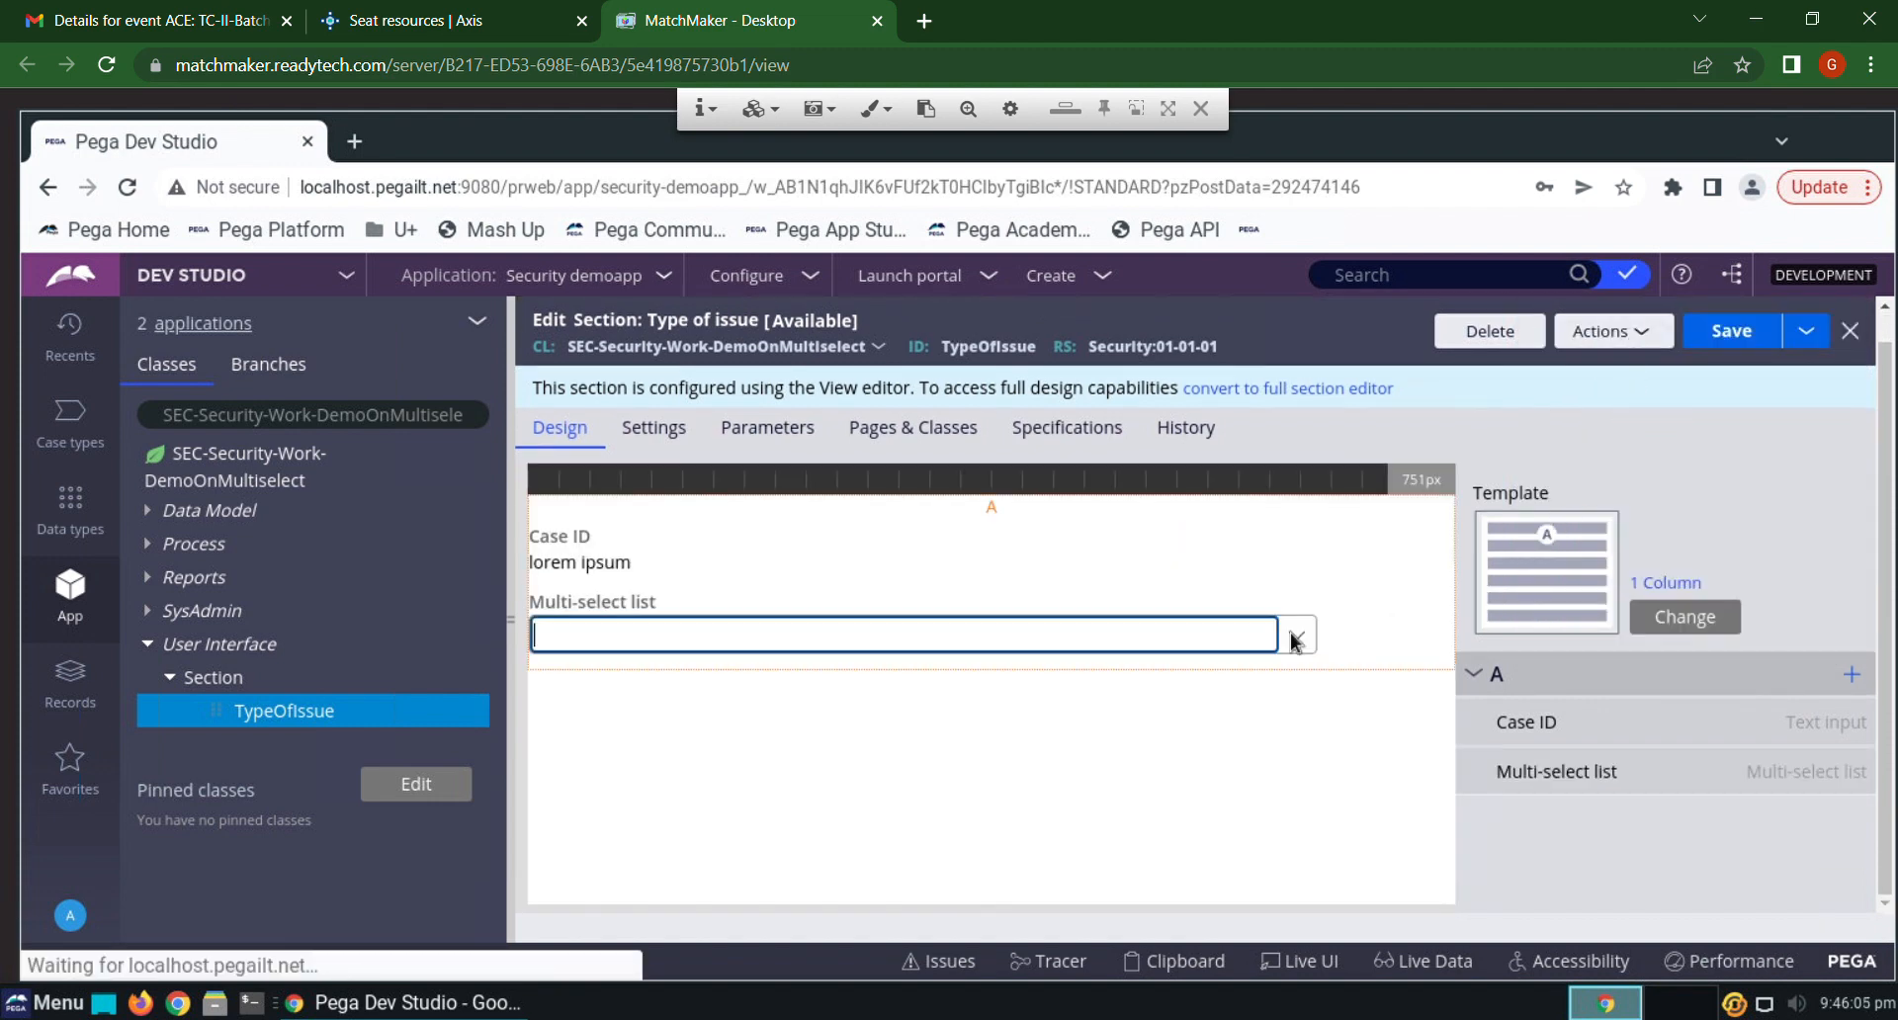
left_click(848, 621)
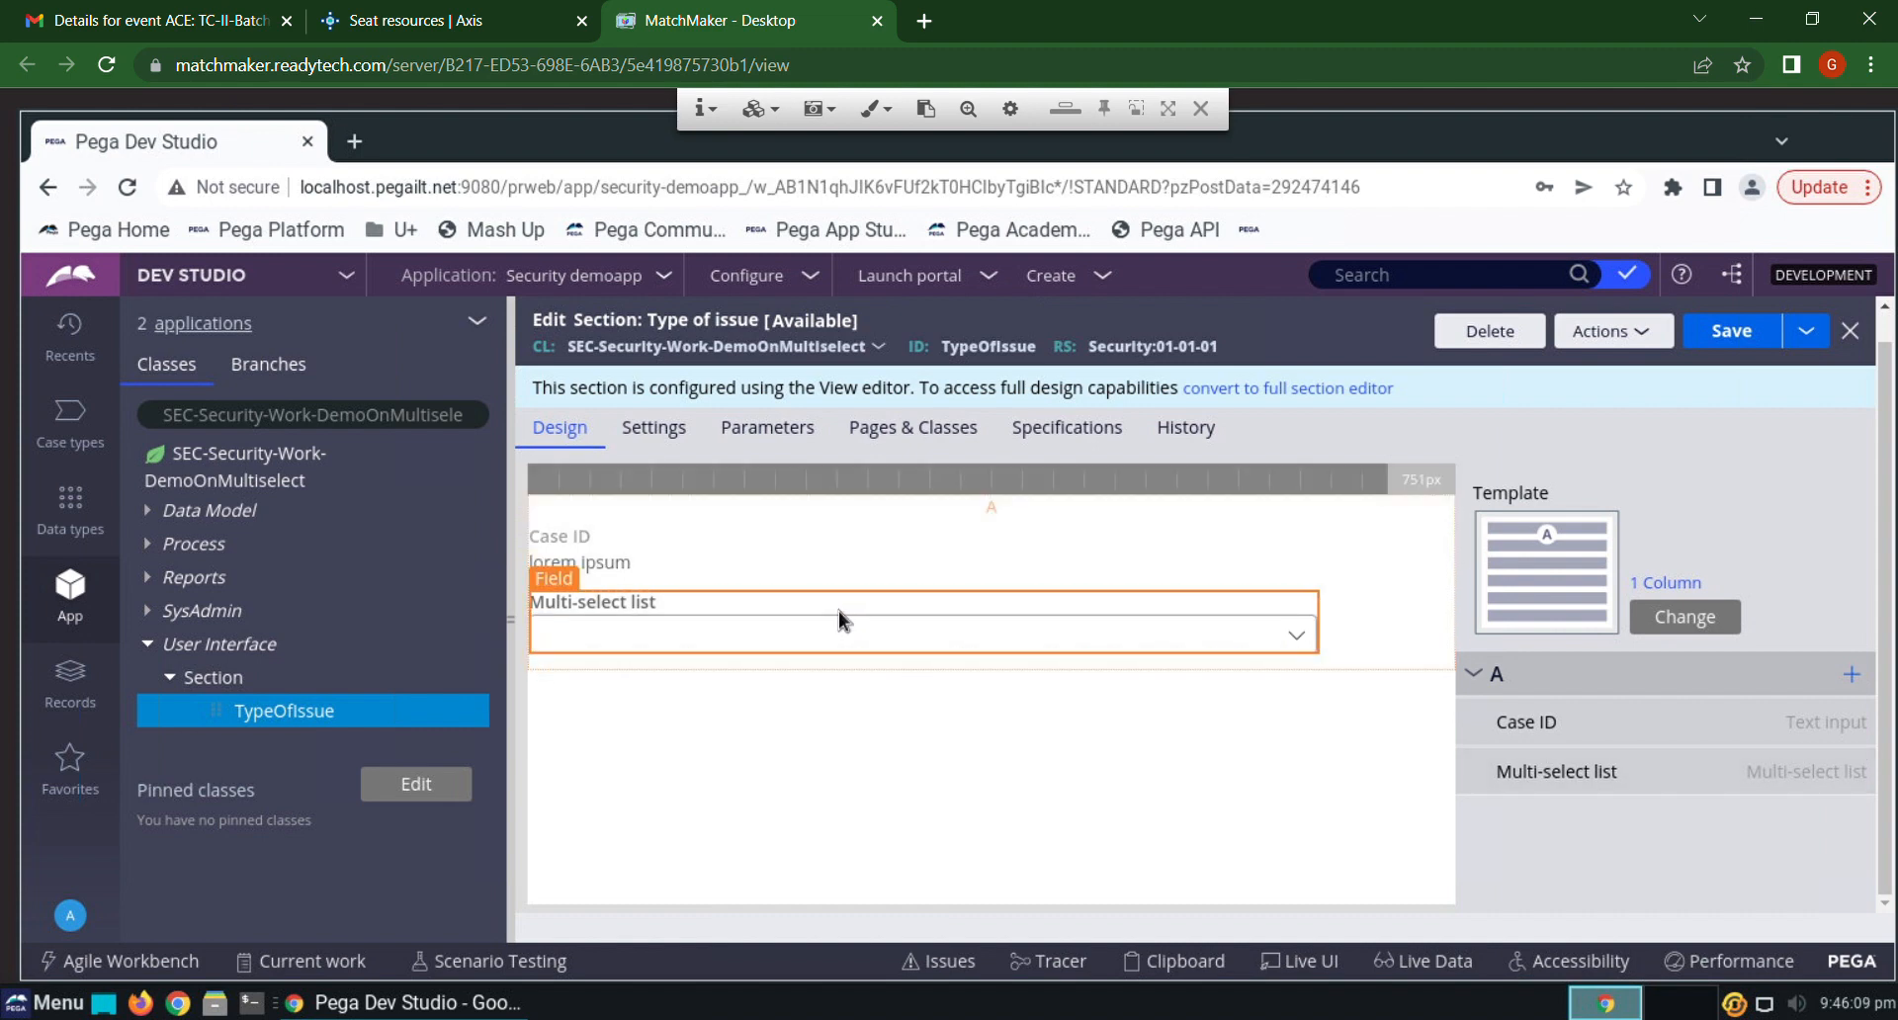
In the list's cell properties, choose D_IssuetypeList as the data page source
double_click(837, 611)
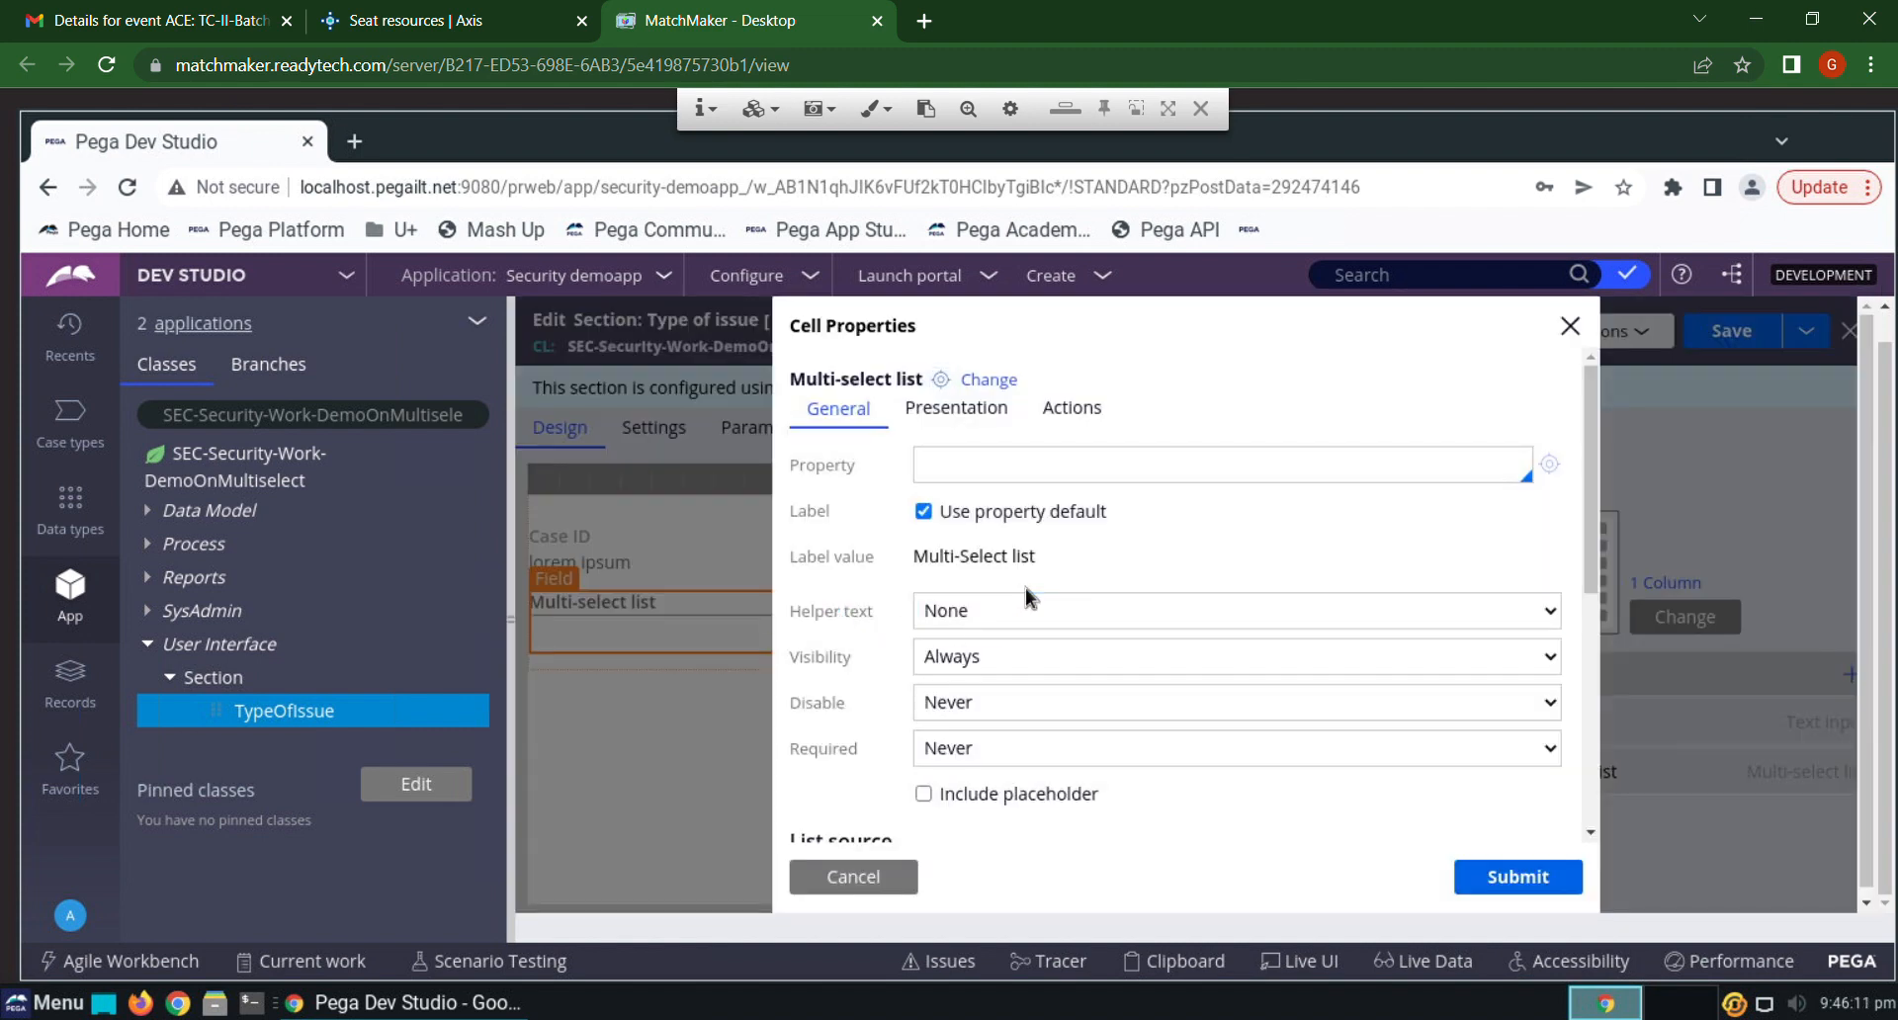
scroll(1030, 613, "down", 3)
scroll(1035, 547, "down", 2)
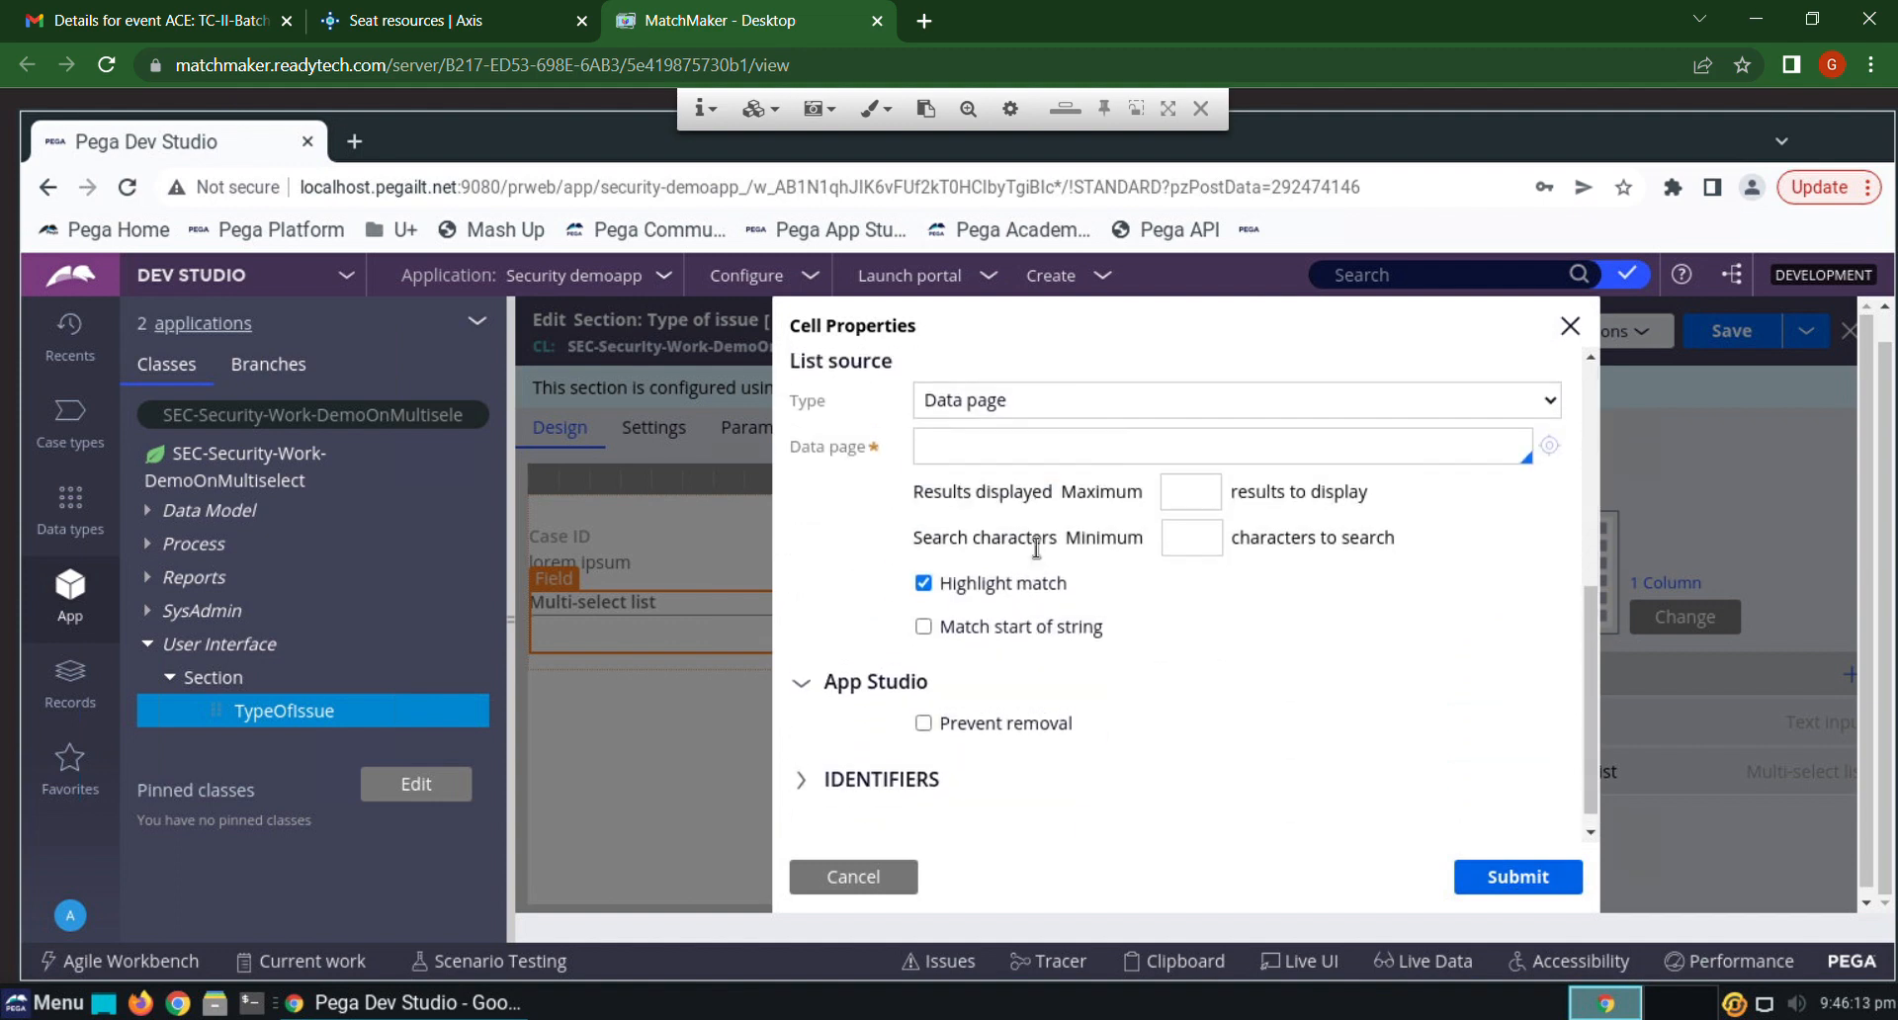
scroll(1036, 546, "up", 1)
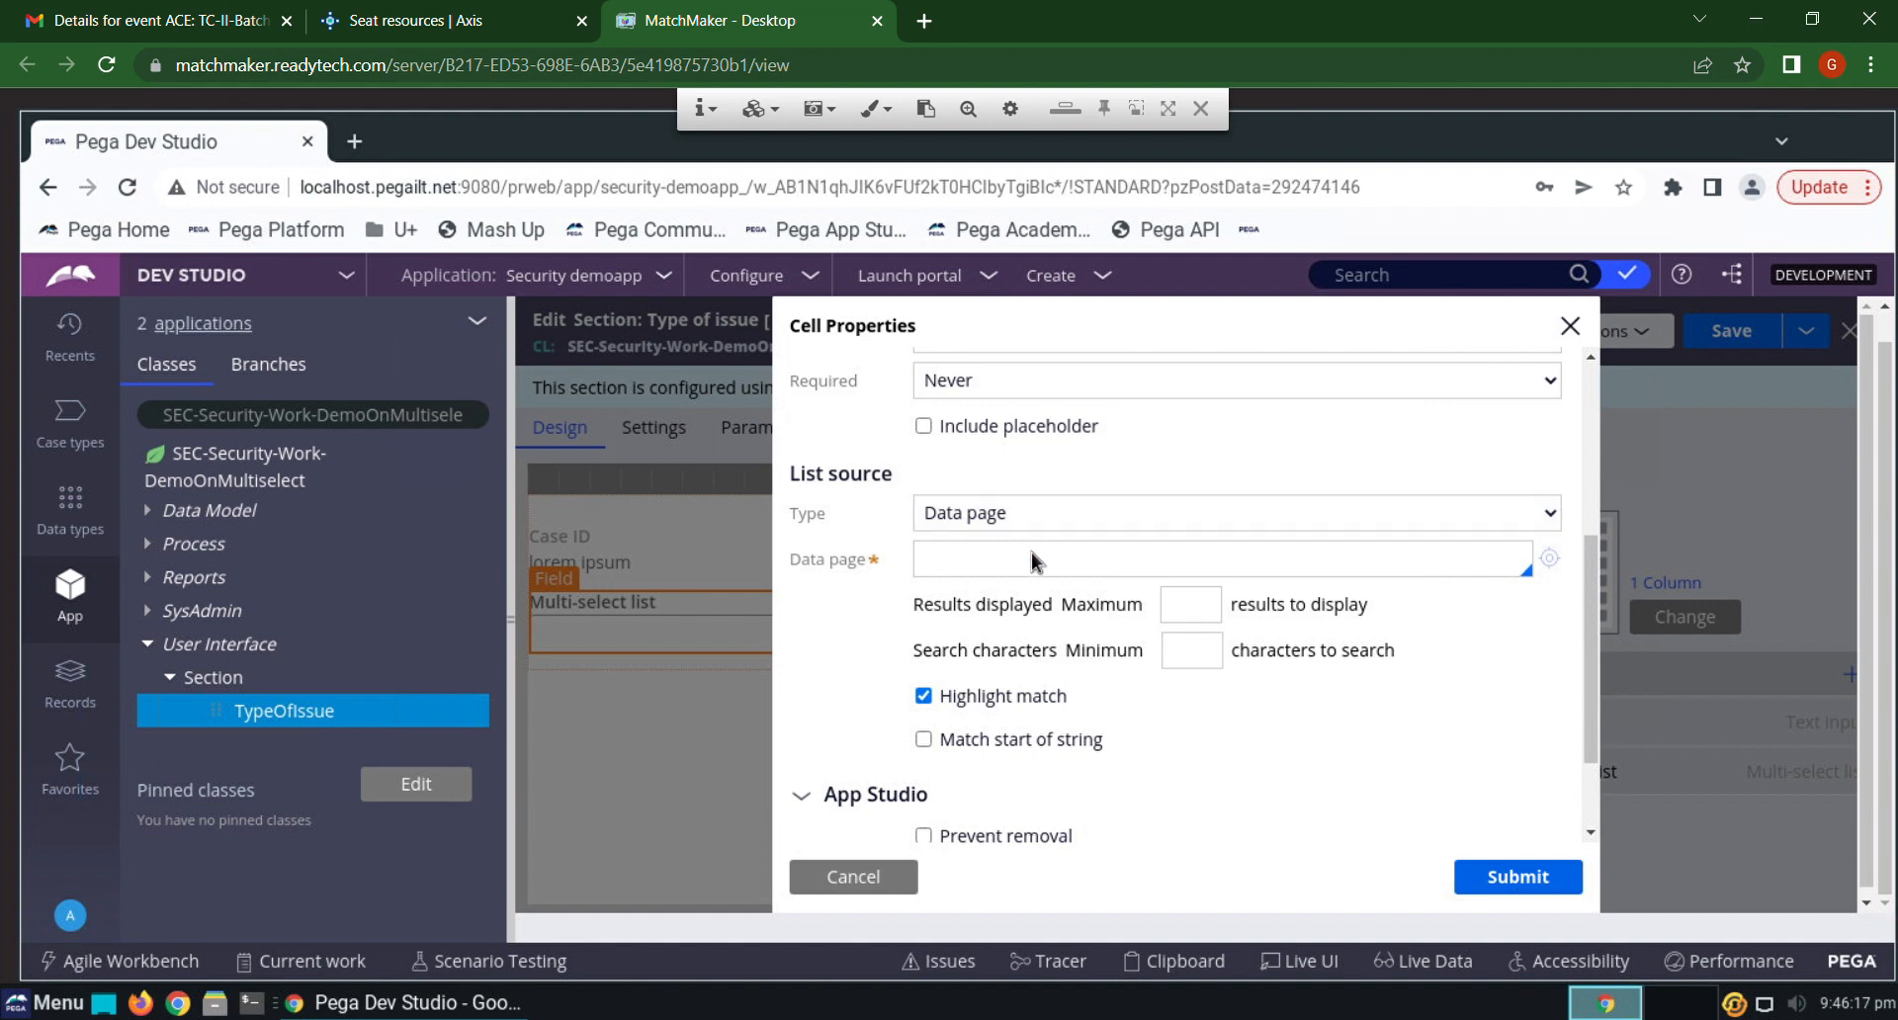
left_click(1040, 564)
left_click(1042, 563)
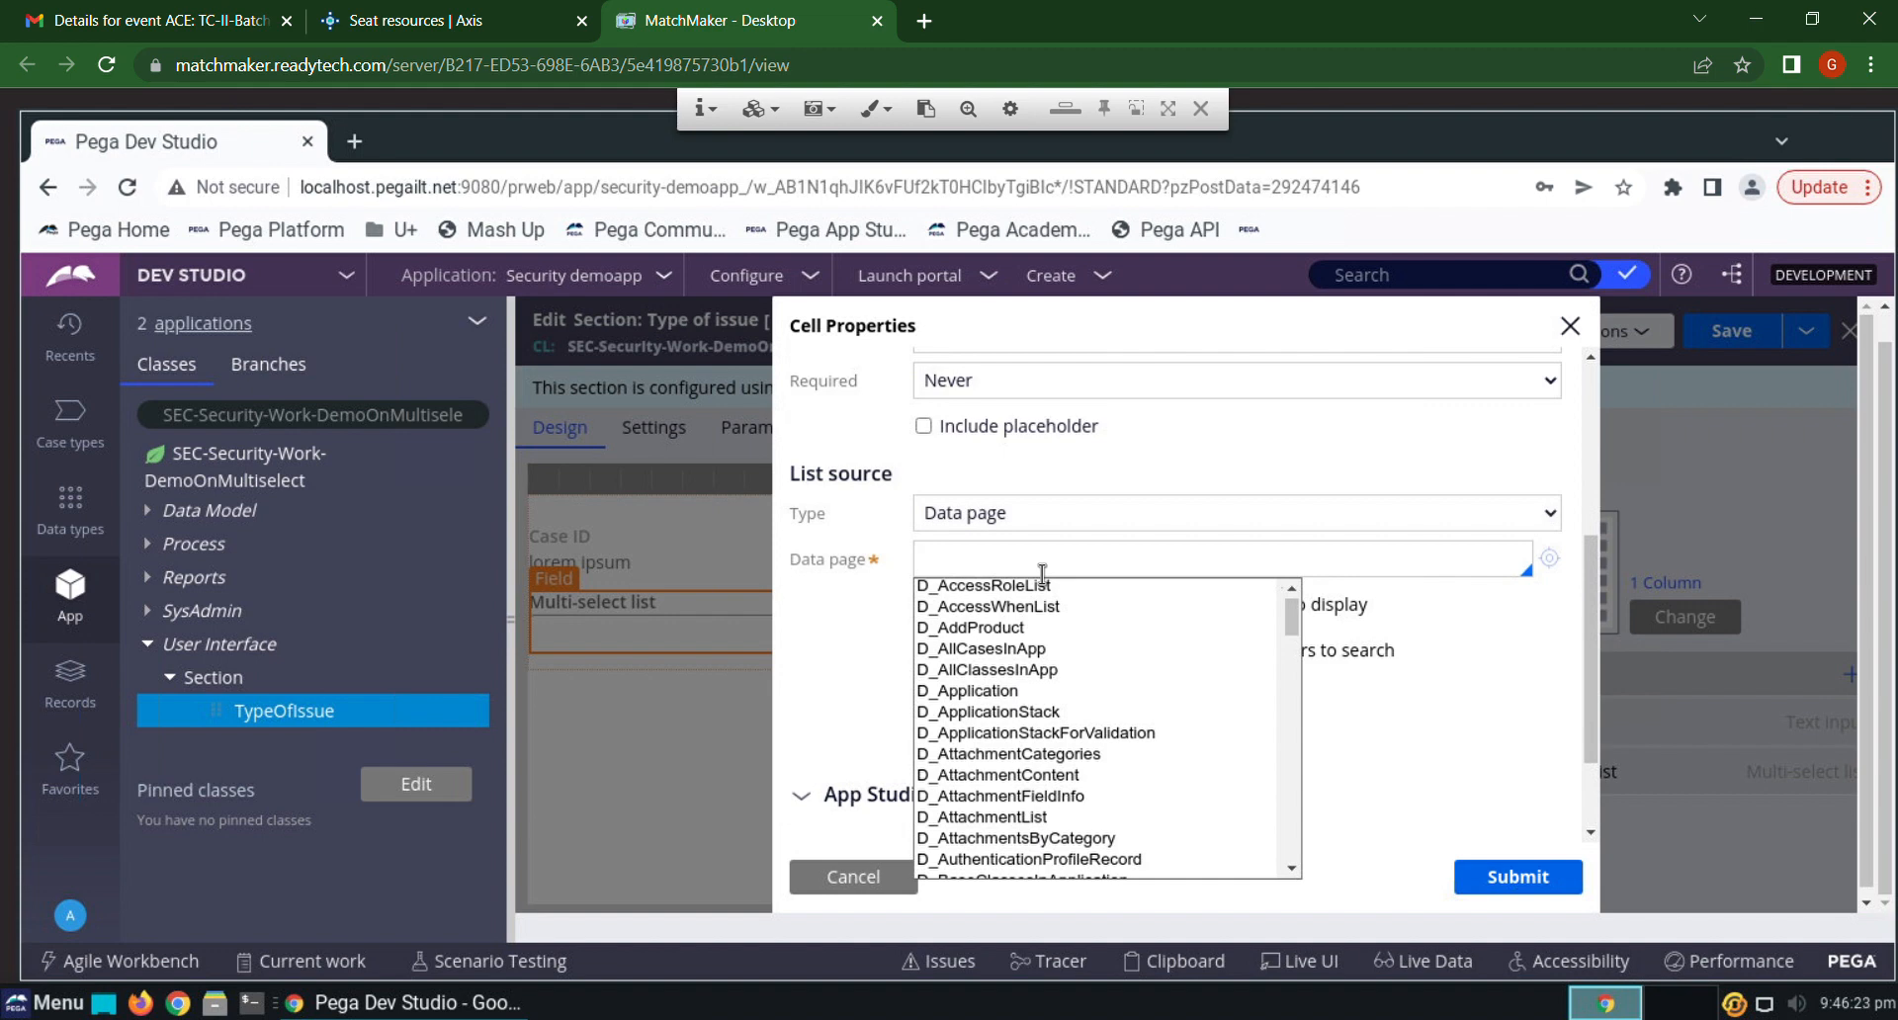
type("D_")
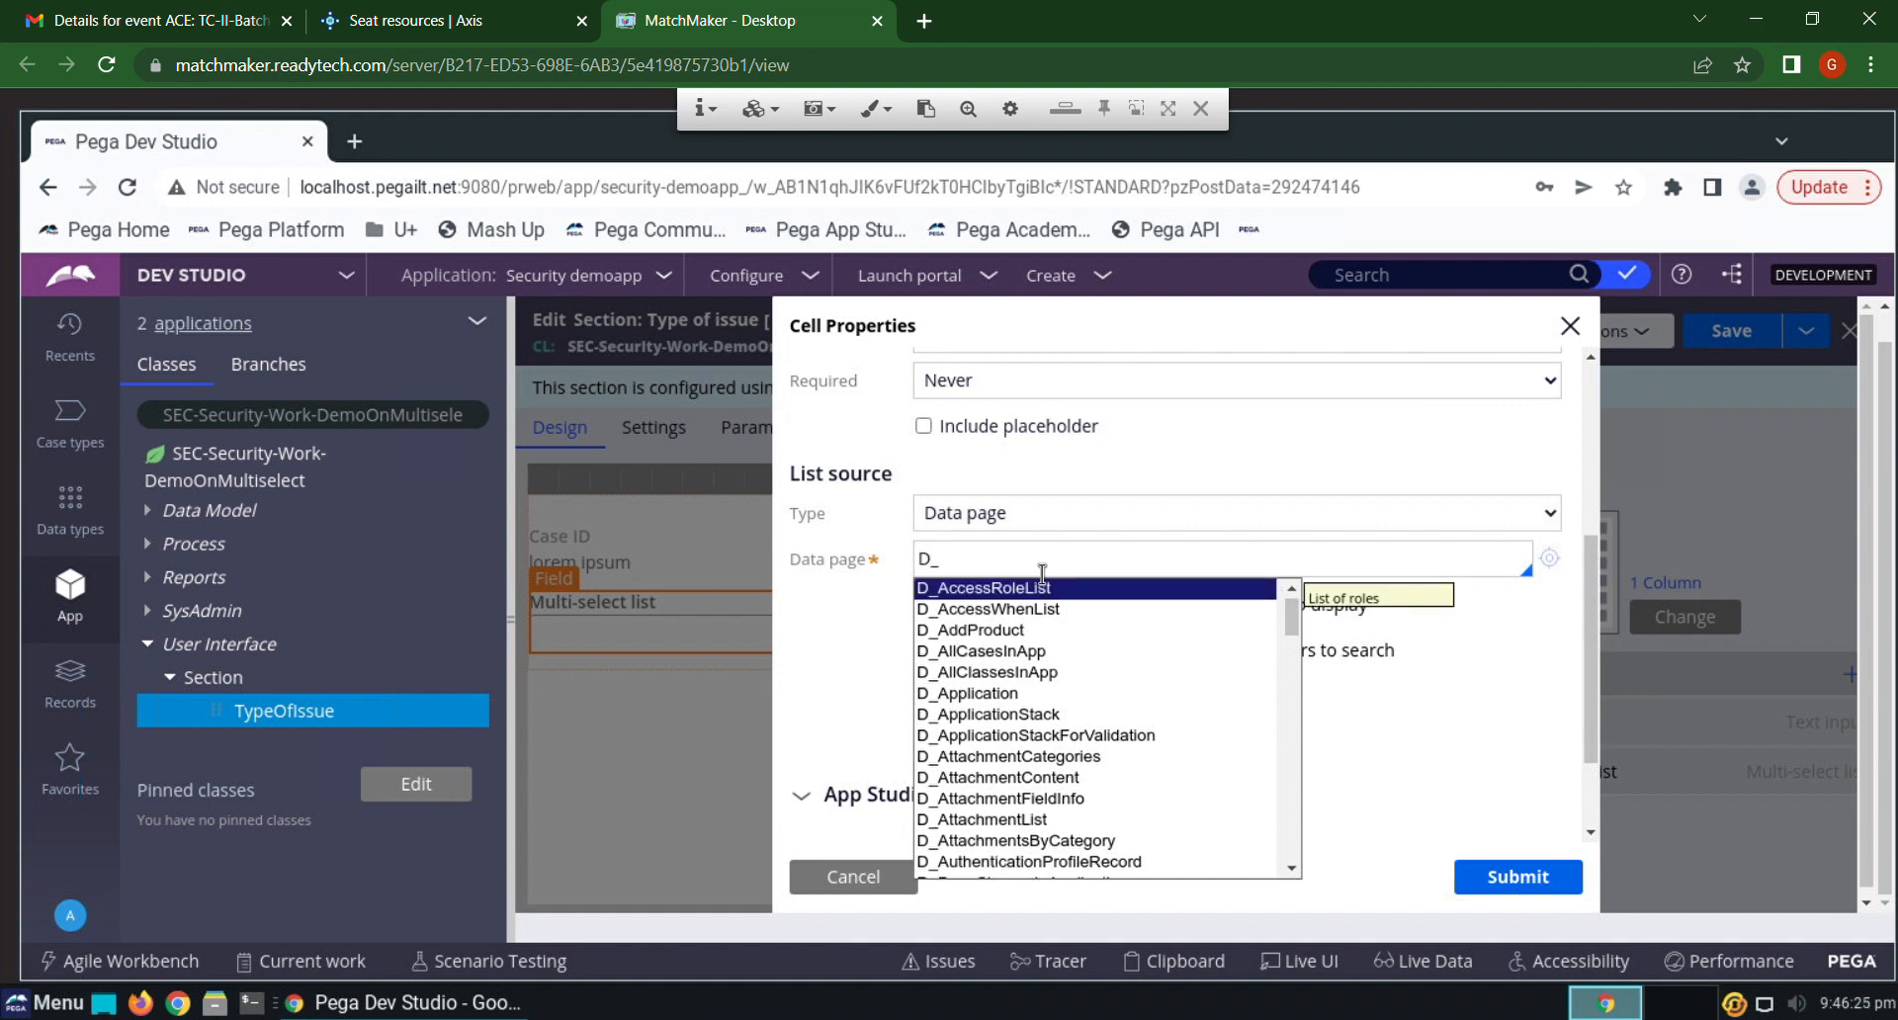
type("issue")
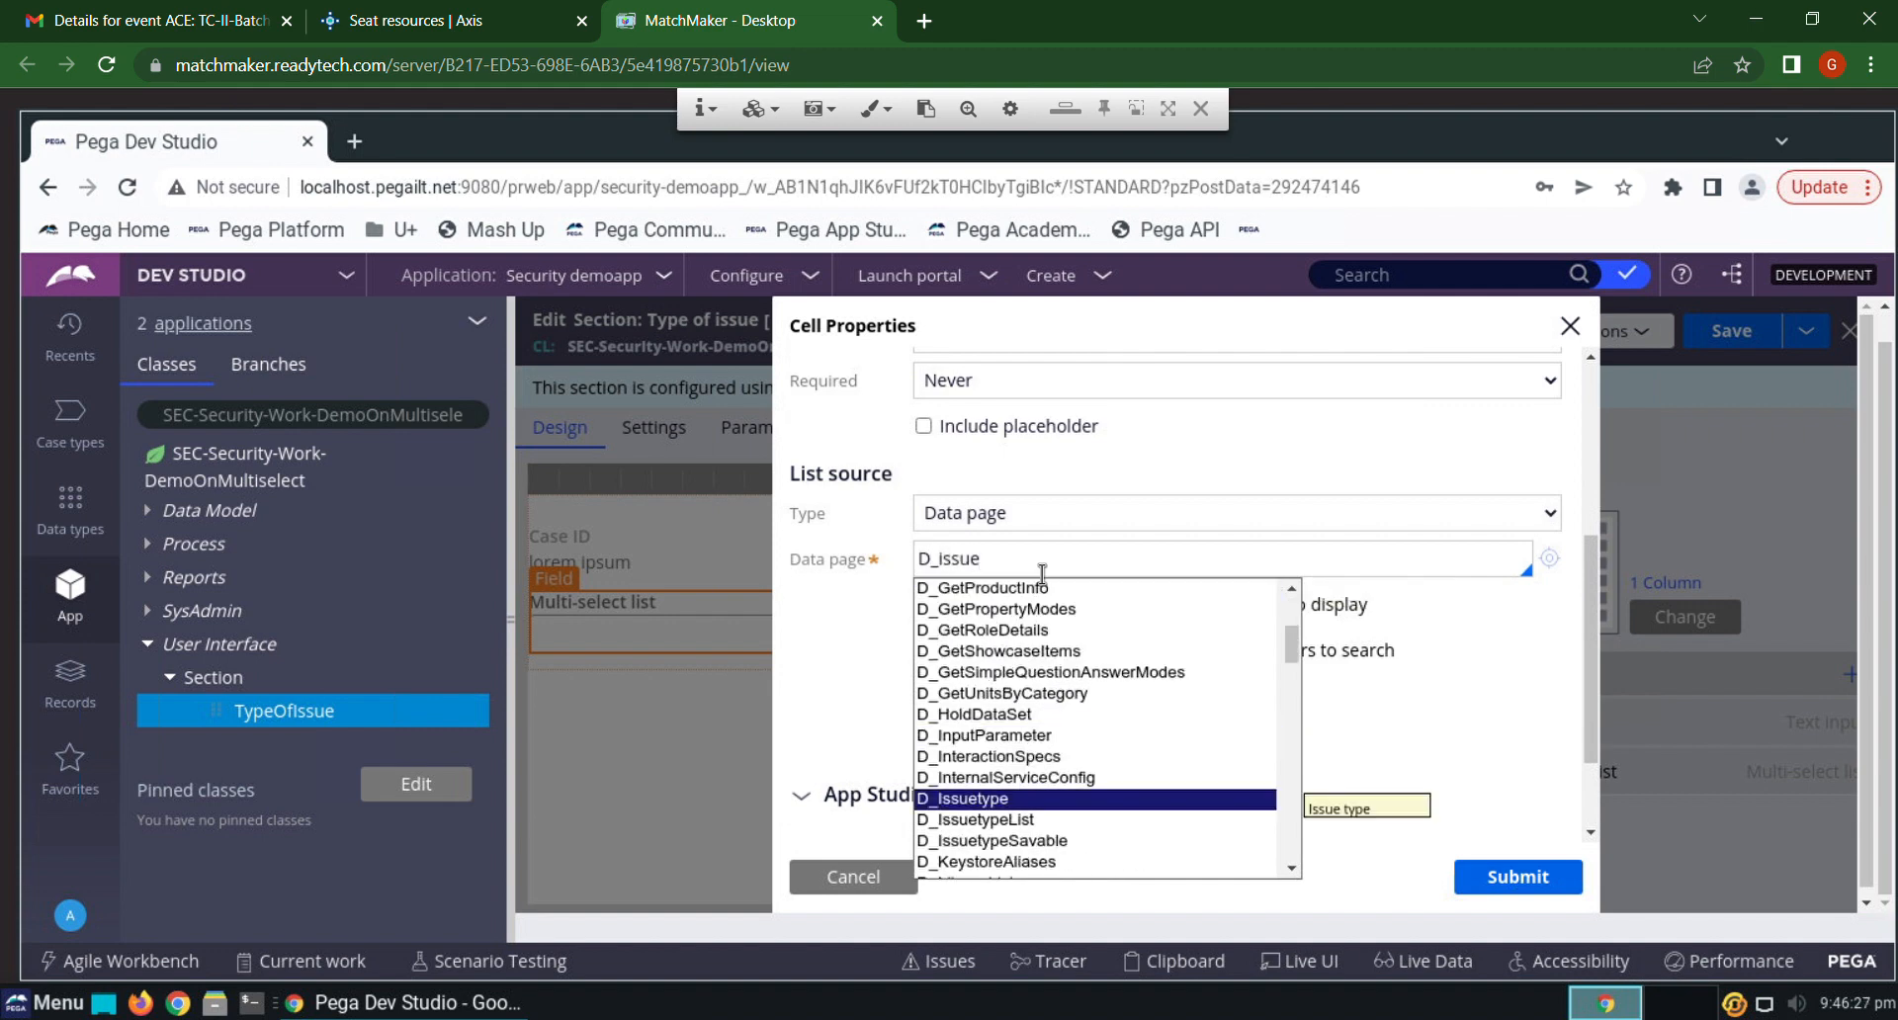
left_click(1030, 821)
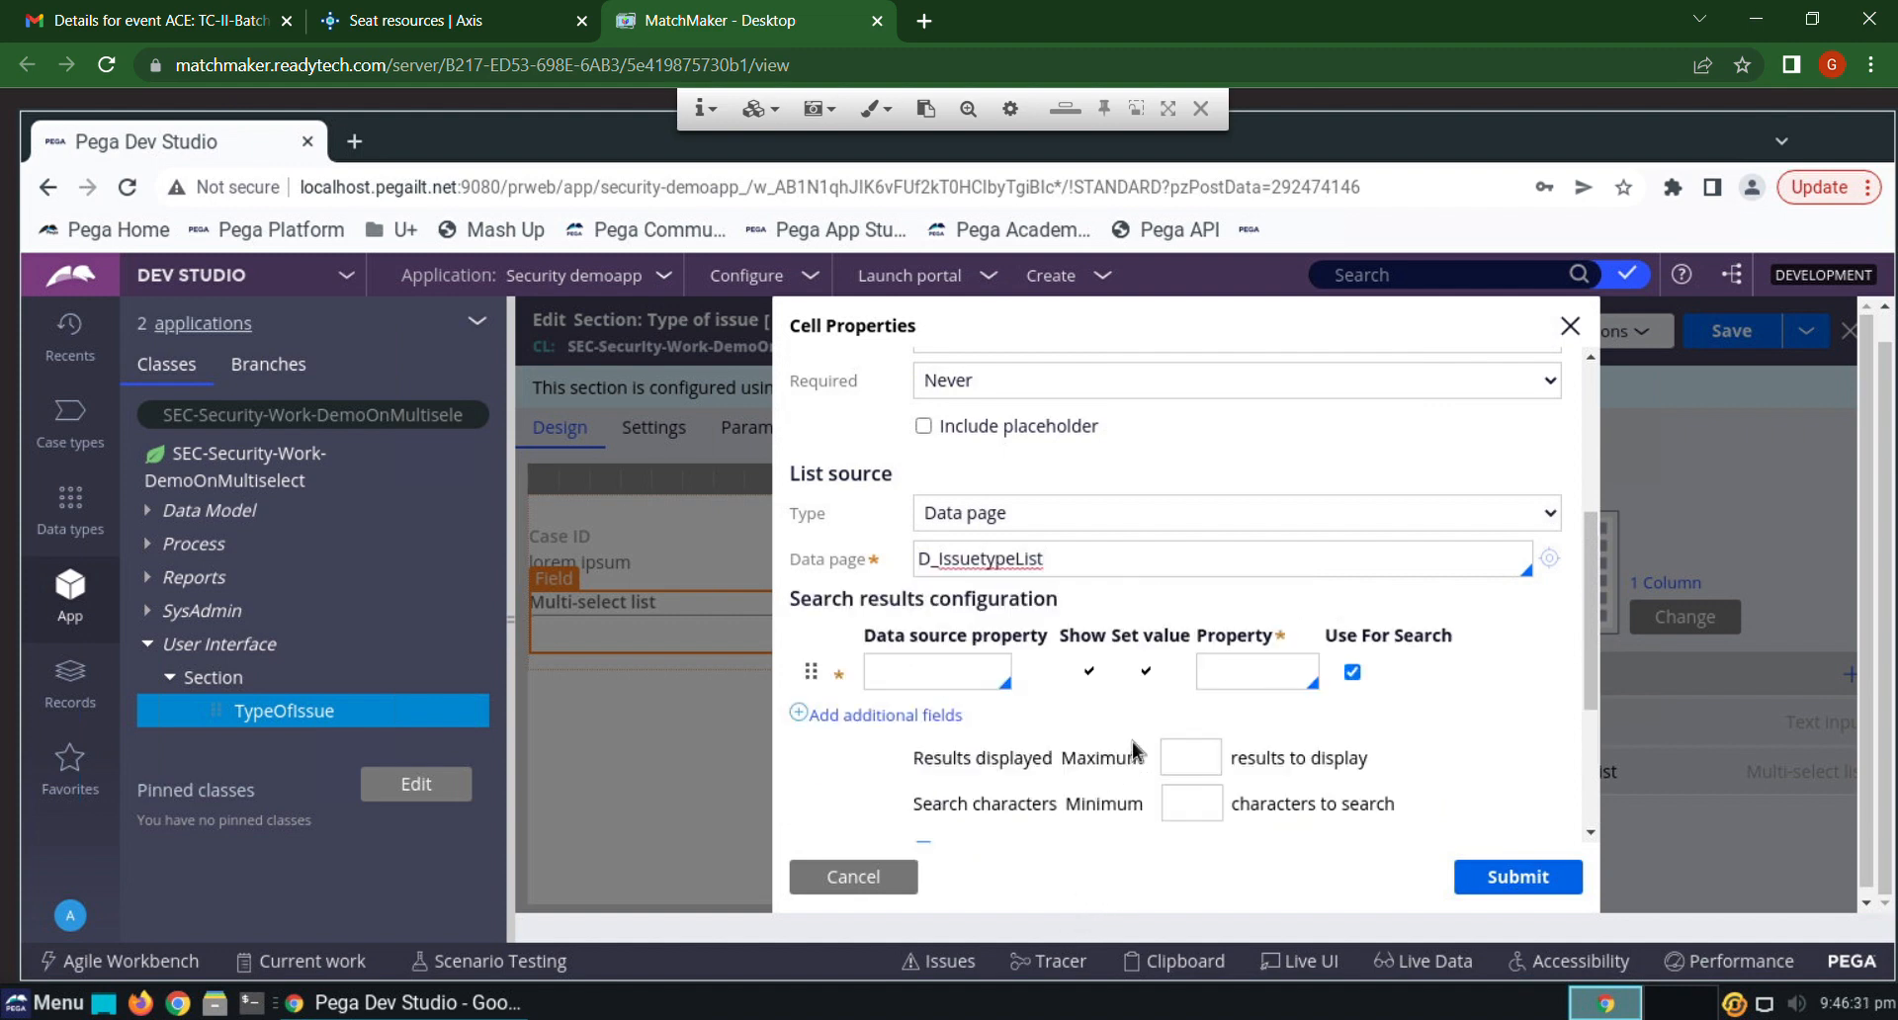
Dismiss the flagged-fields warning and map data source property .Type to property .Type
left_click(1520, 879)
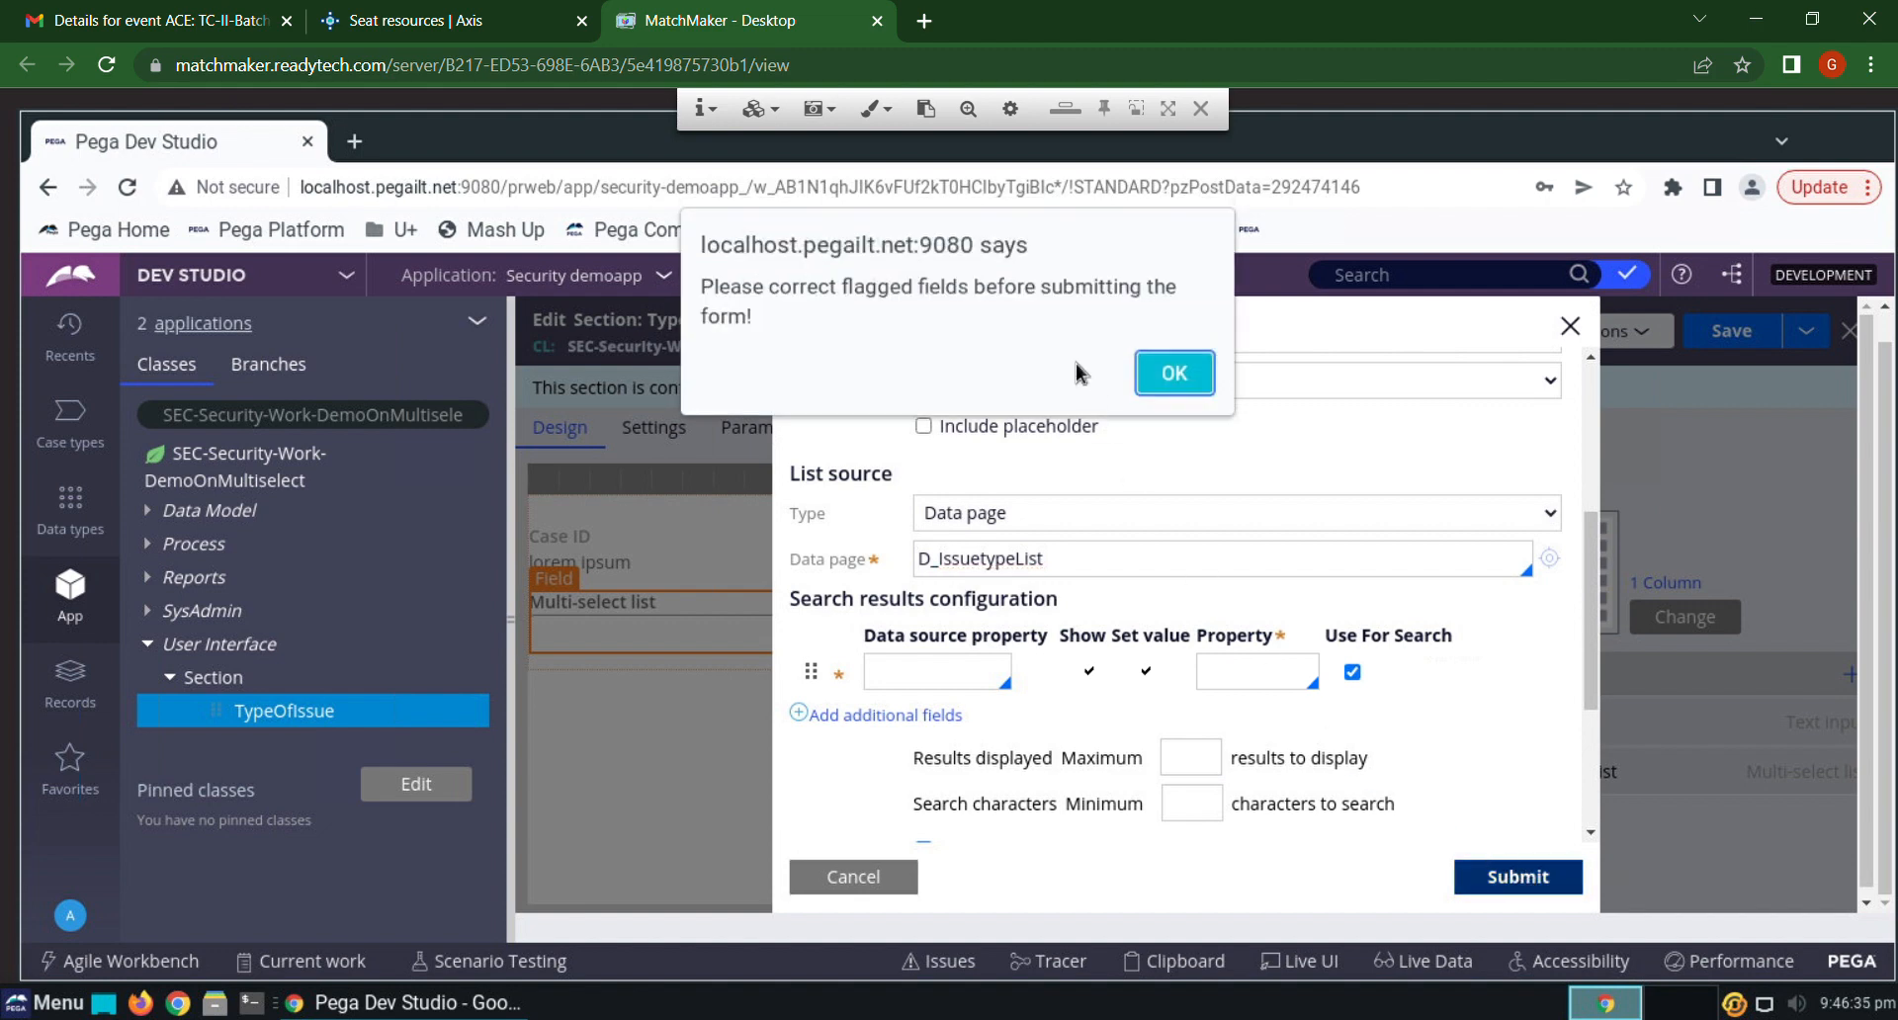
left_click(1173, 375)
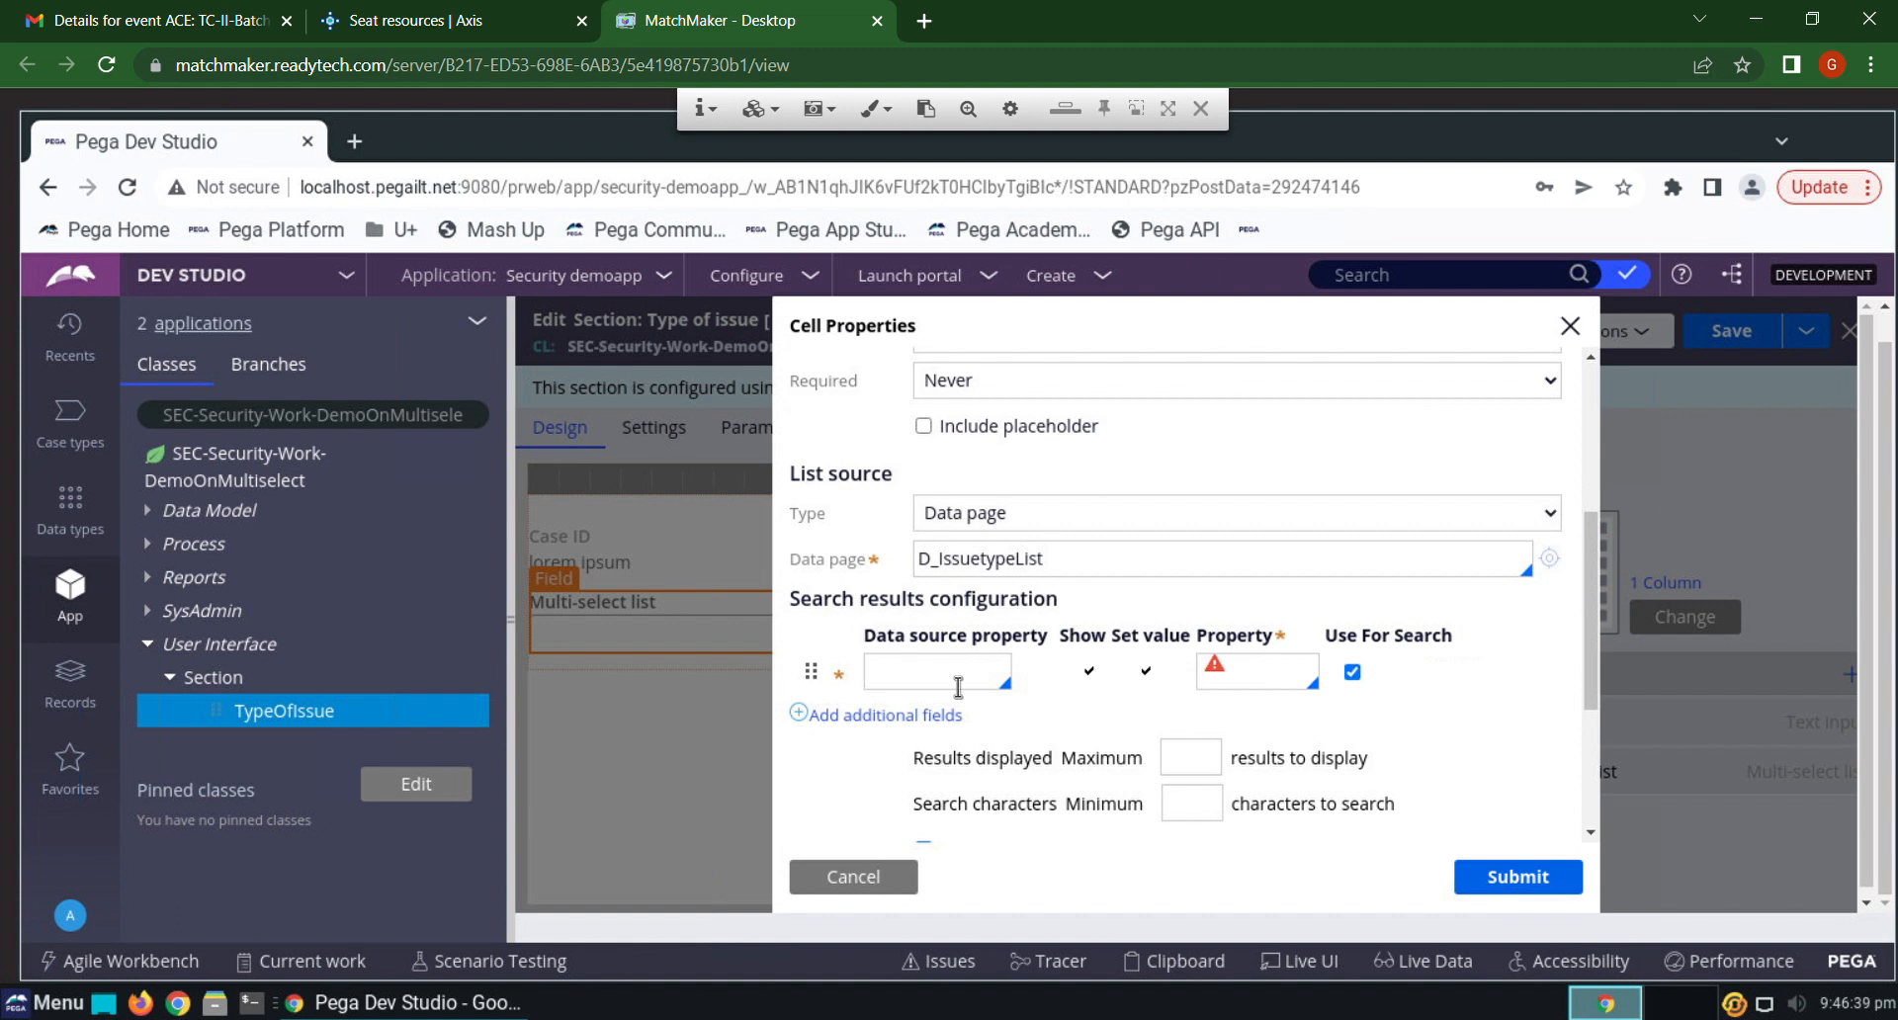
left_click(958, 687)
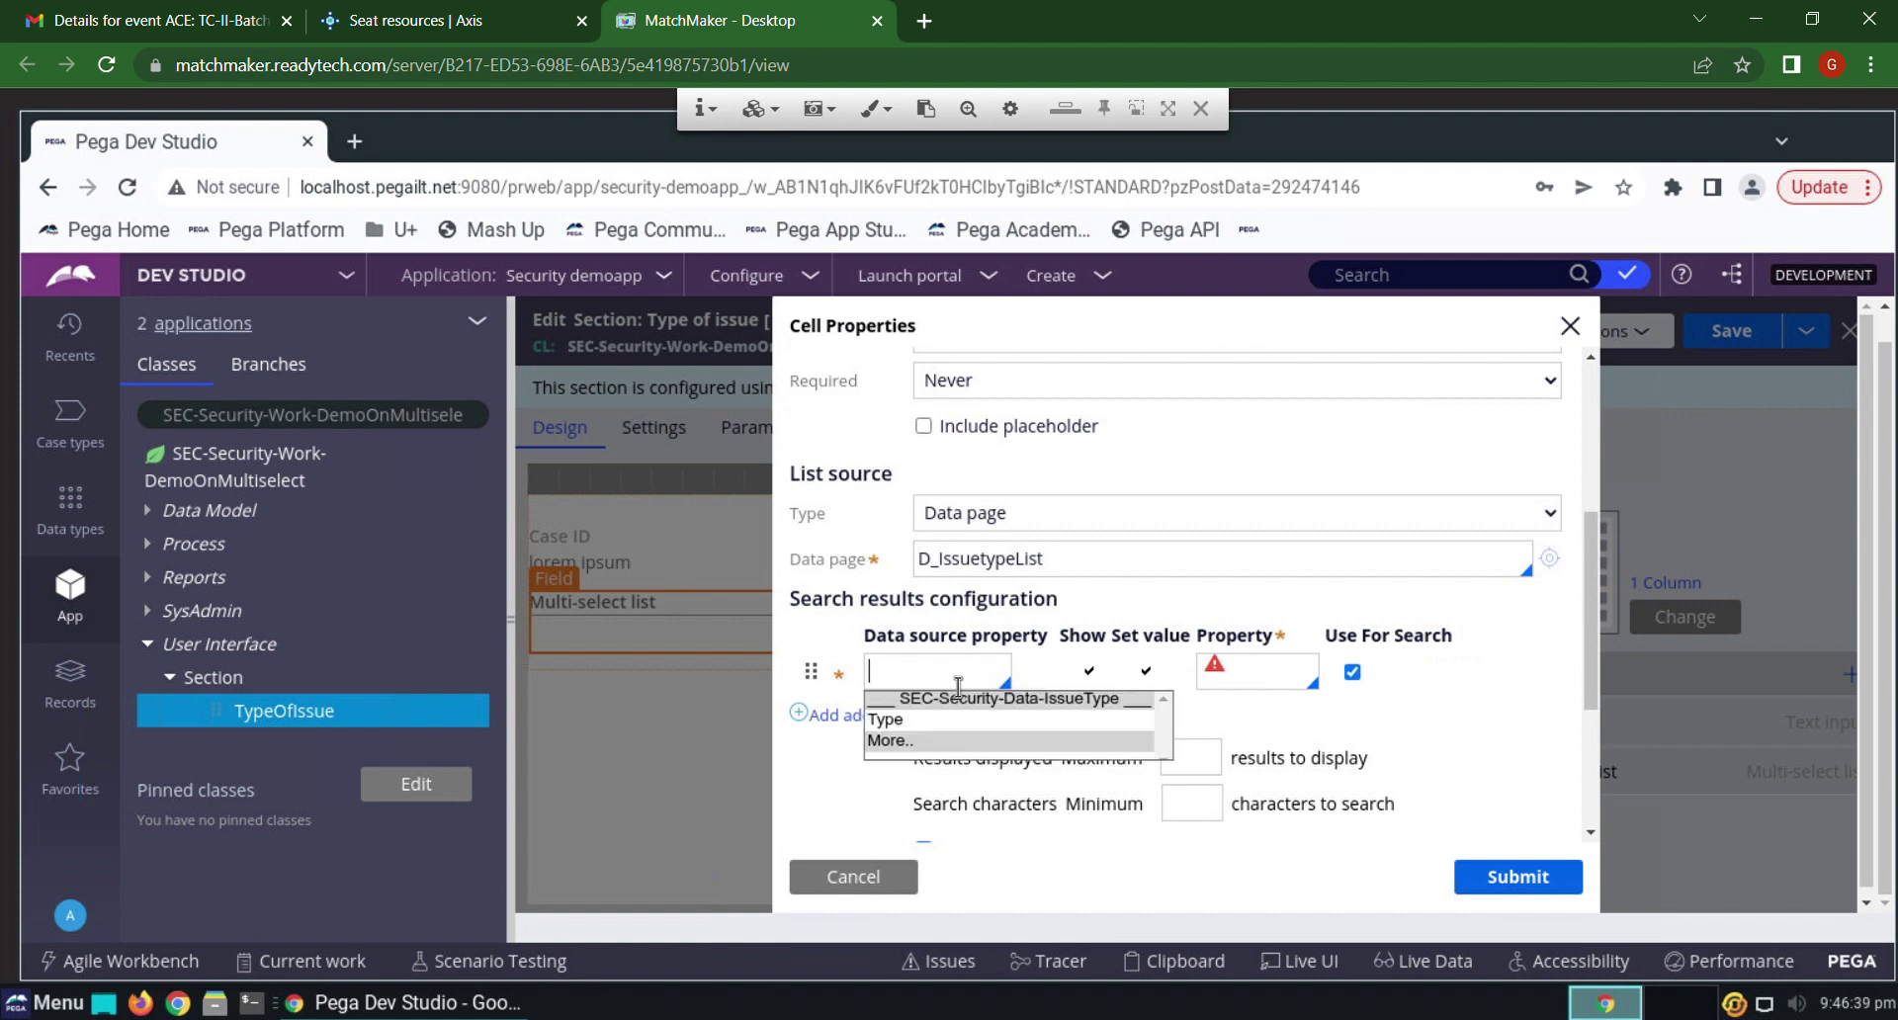
left_click(920, 725)
left_click(1283, 686)
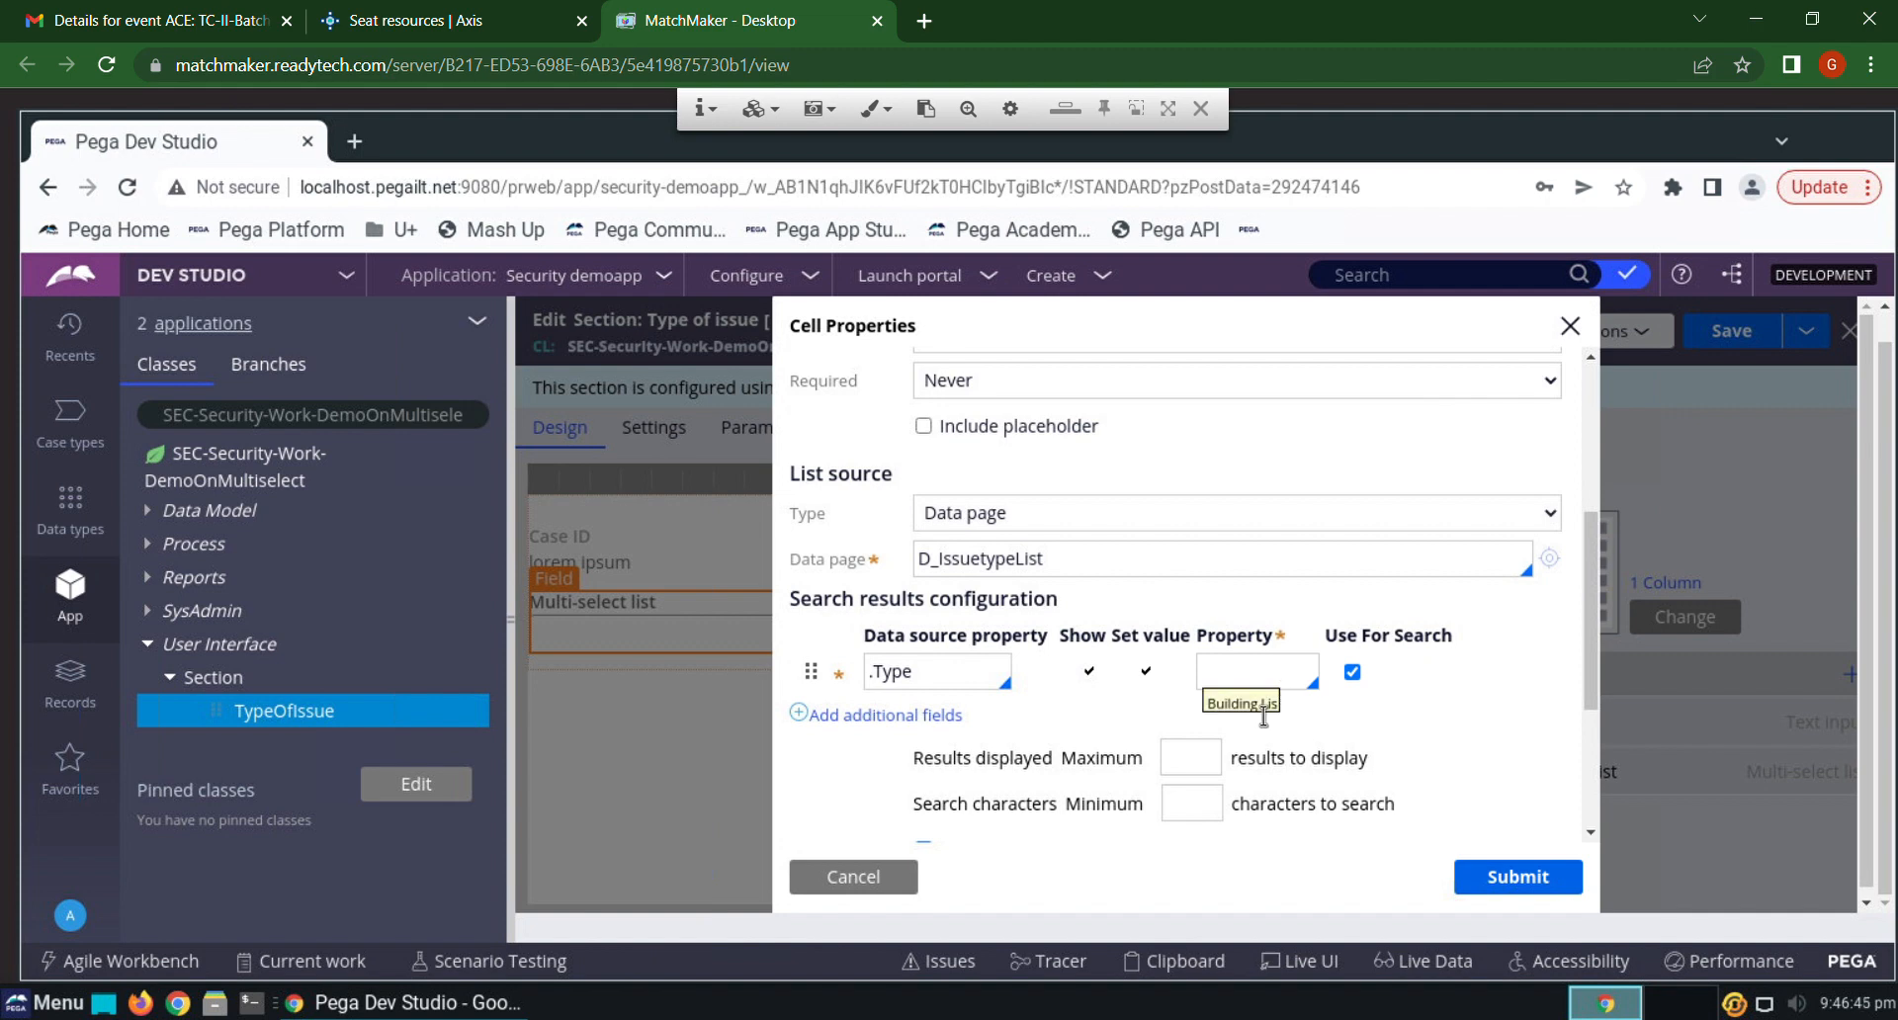
type("typ")
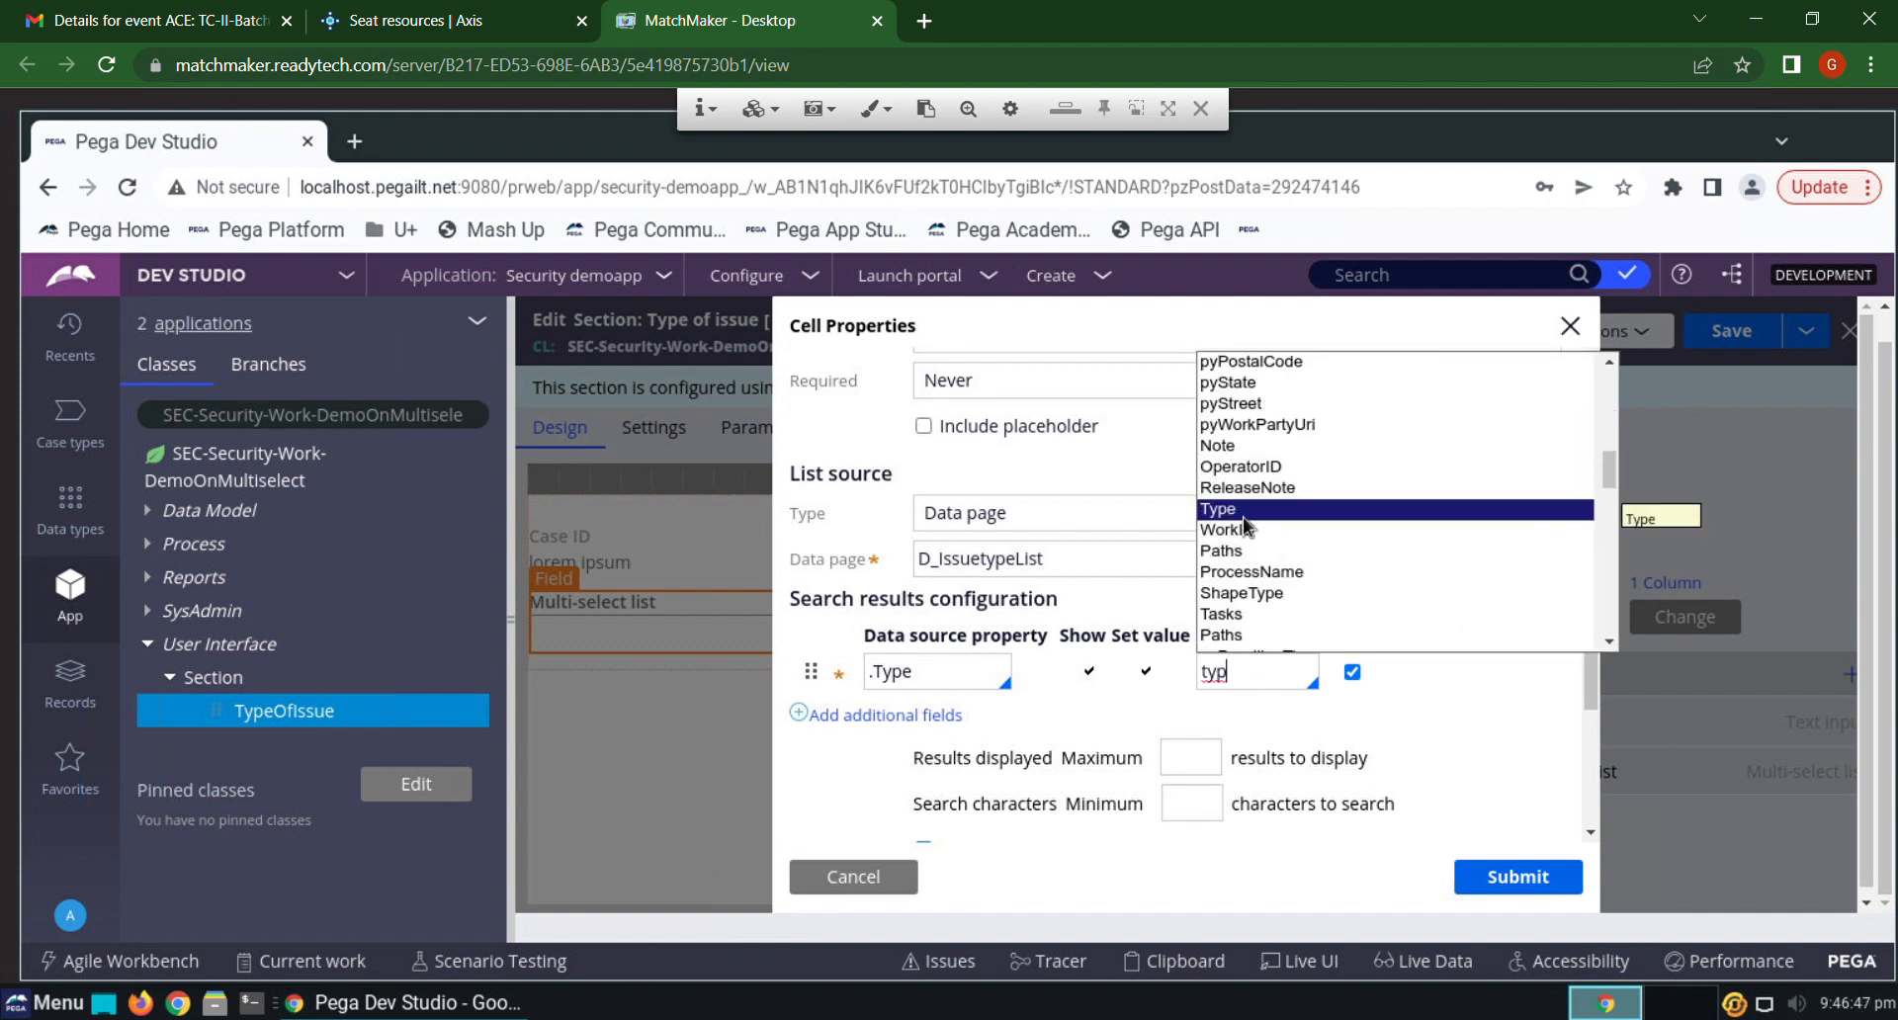
left_click(1244, 519)
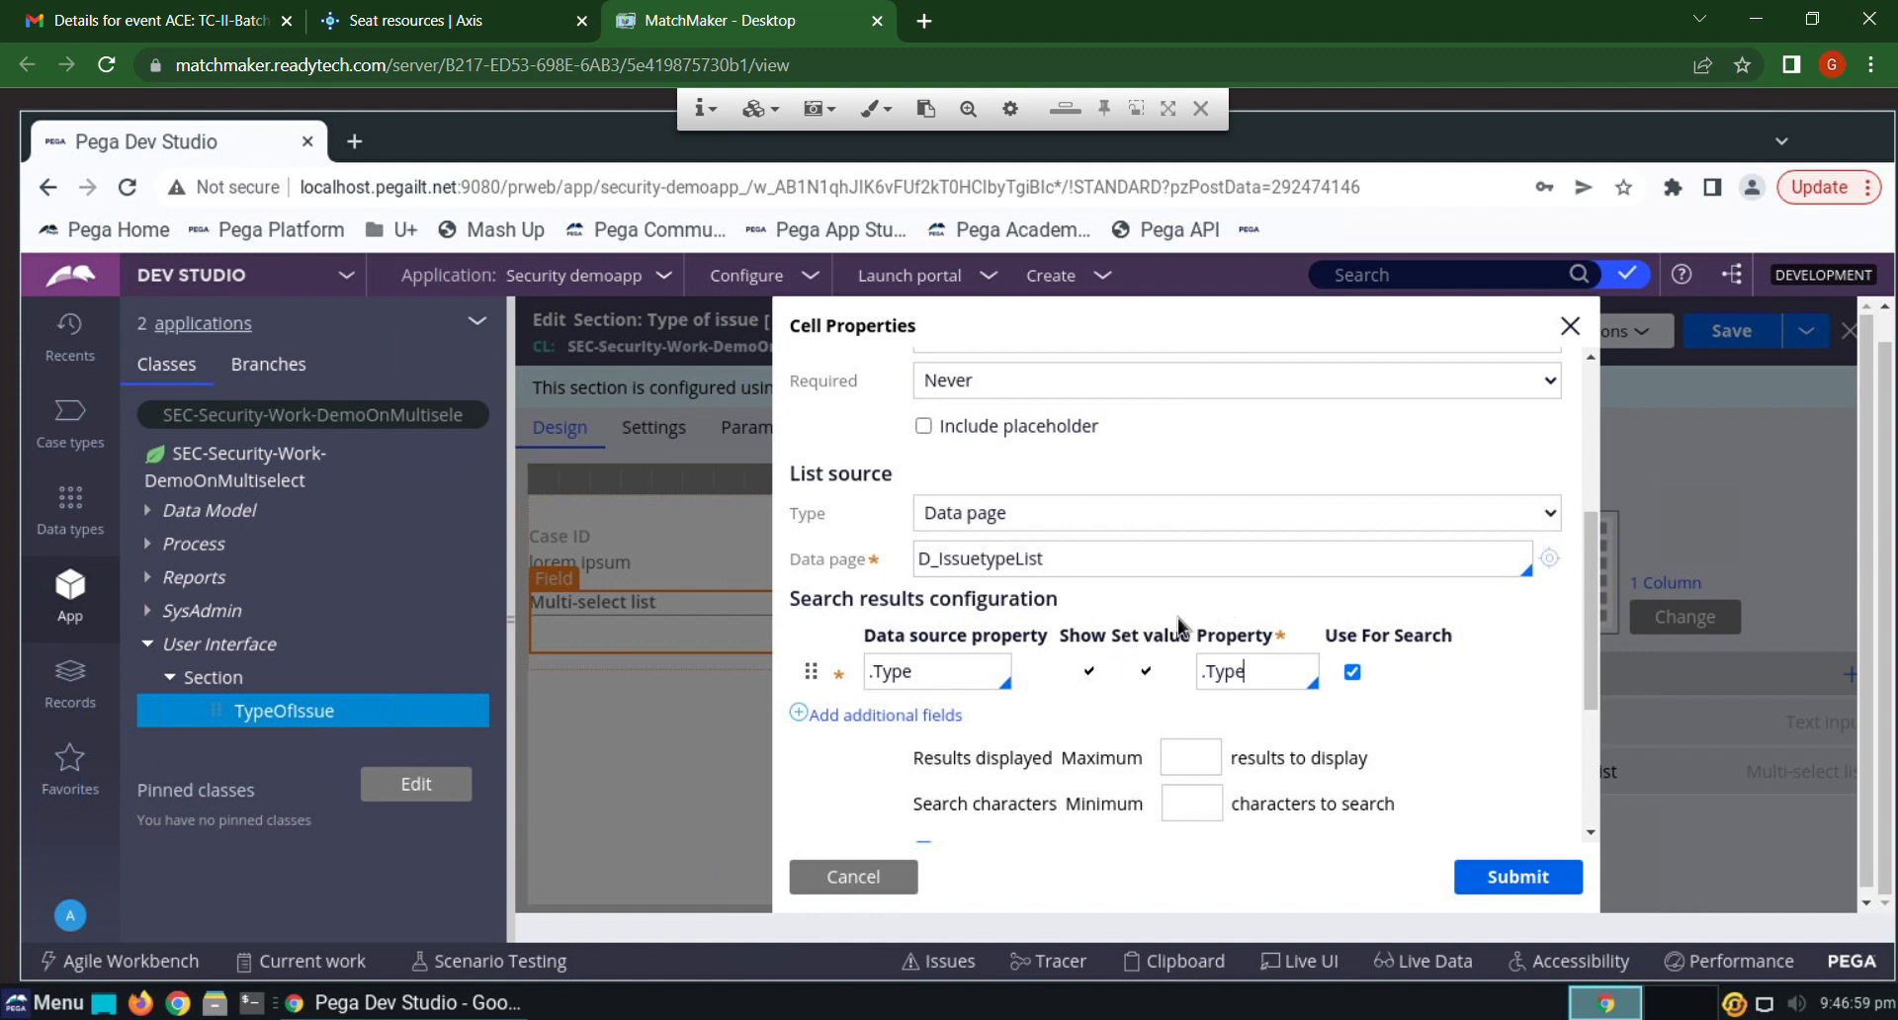
scroll(1180, 629, "up", 2)
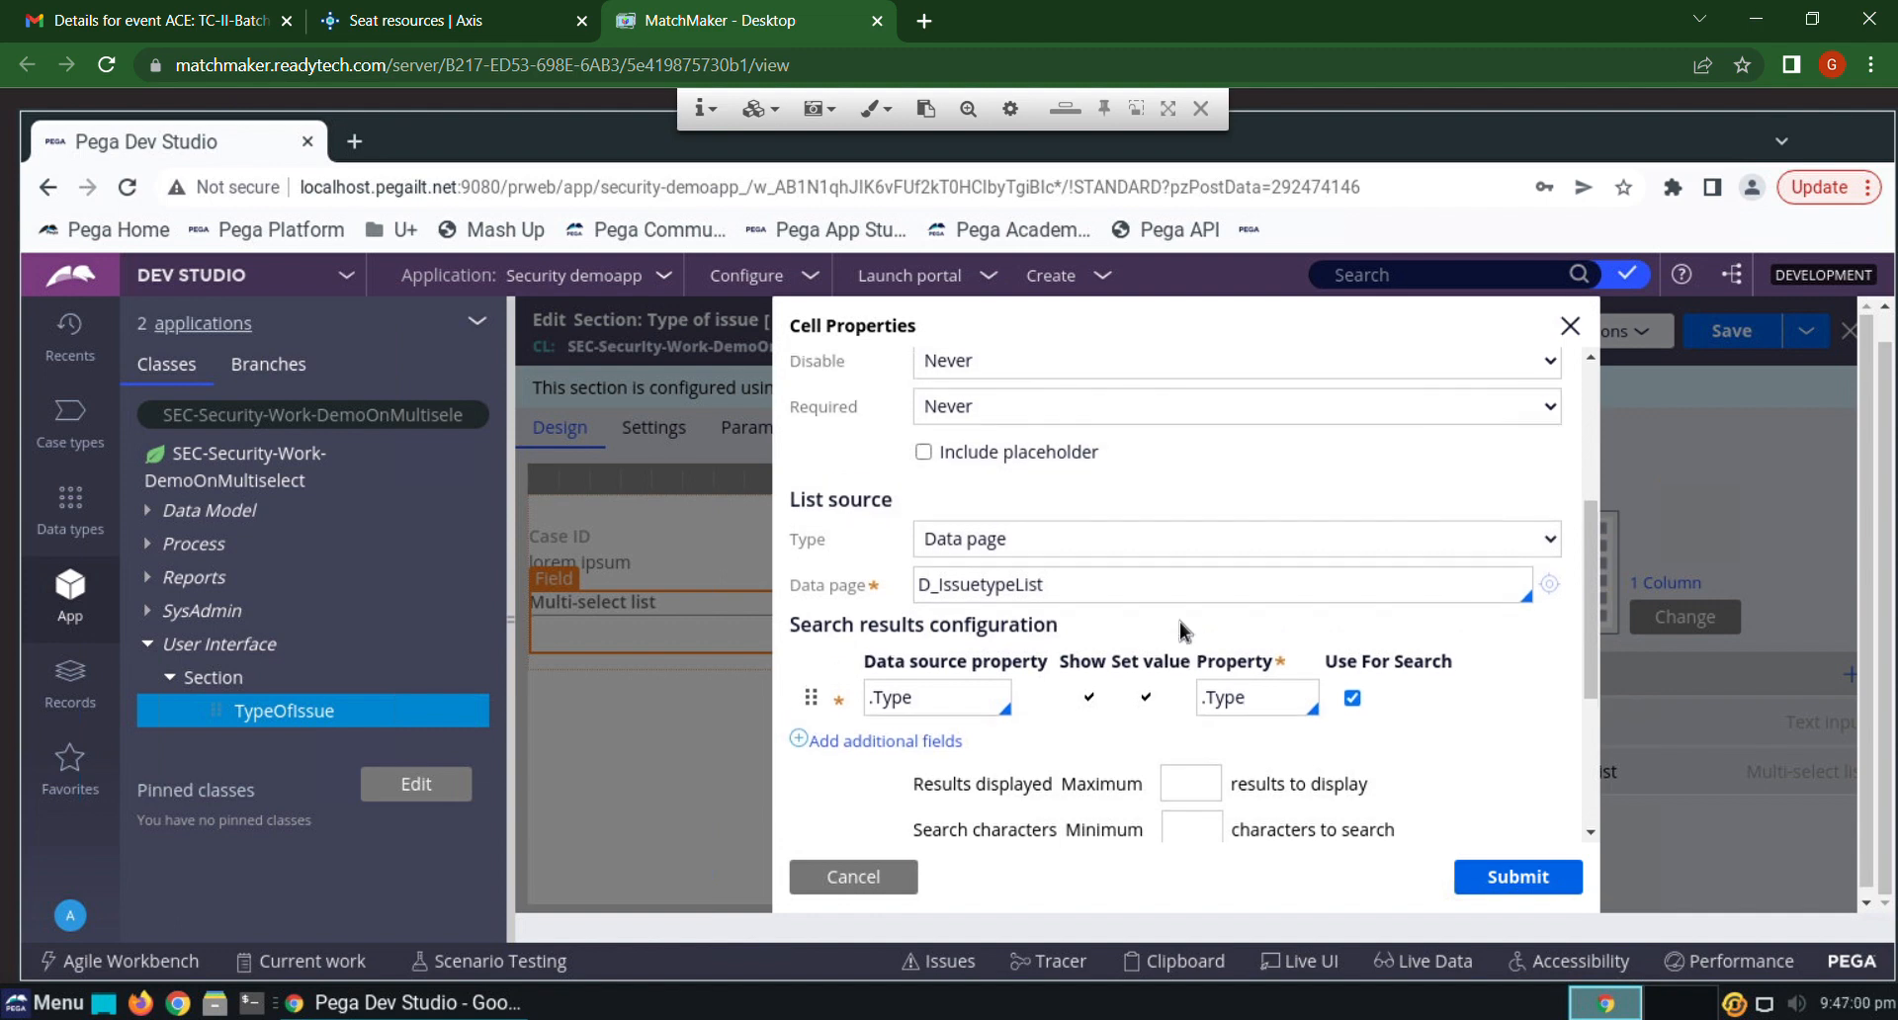
scroll(1172, 620, "up", 2)
scroll(1157, 606, "up", 2)
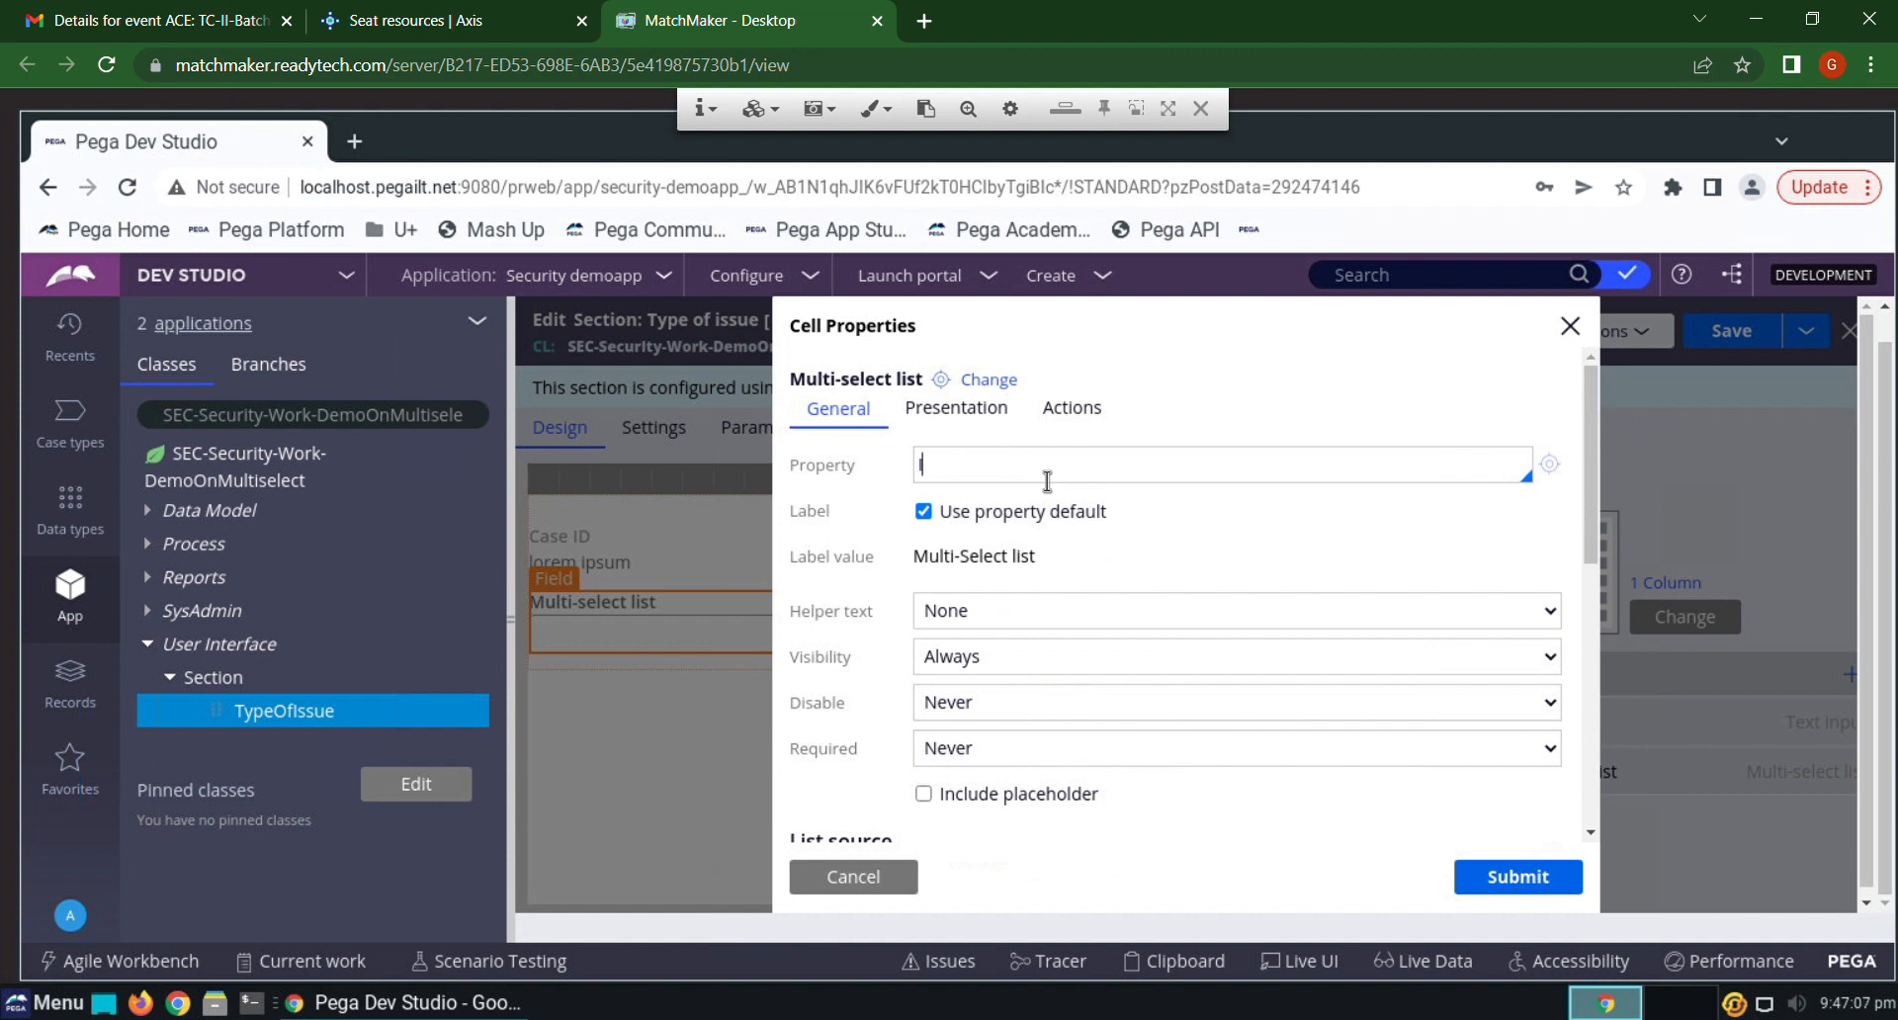
type("Is")
Enter Issue type as the bound property, submit, and start creating the undefined property from the error link
key("BackSpace")
key("BackSpace")
key("BackSpace")
type("ssue type")
left_click(1517, 886)
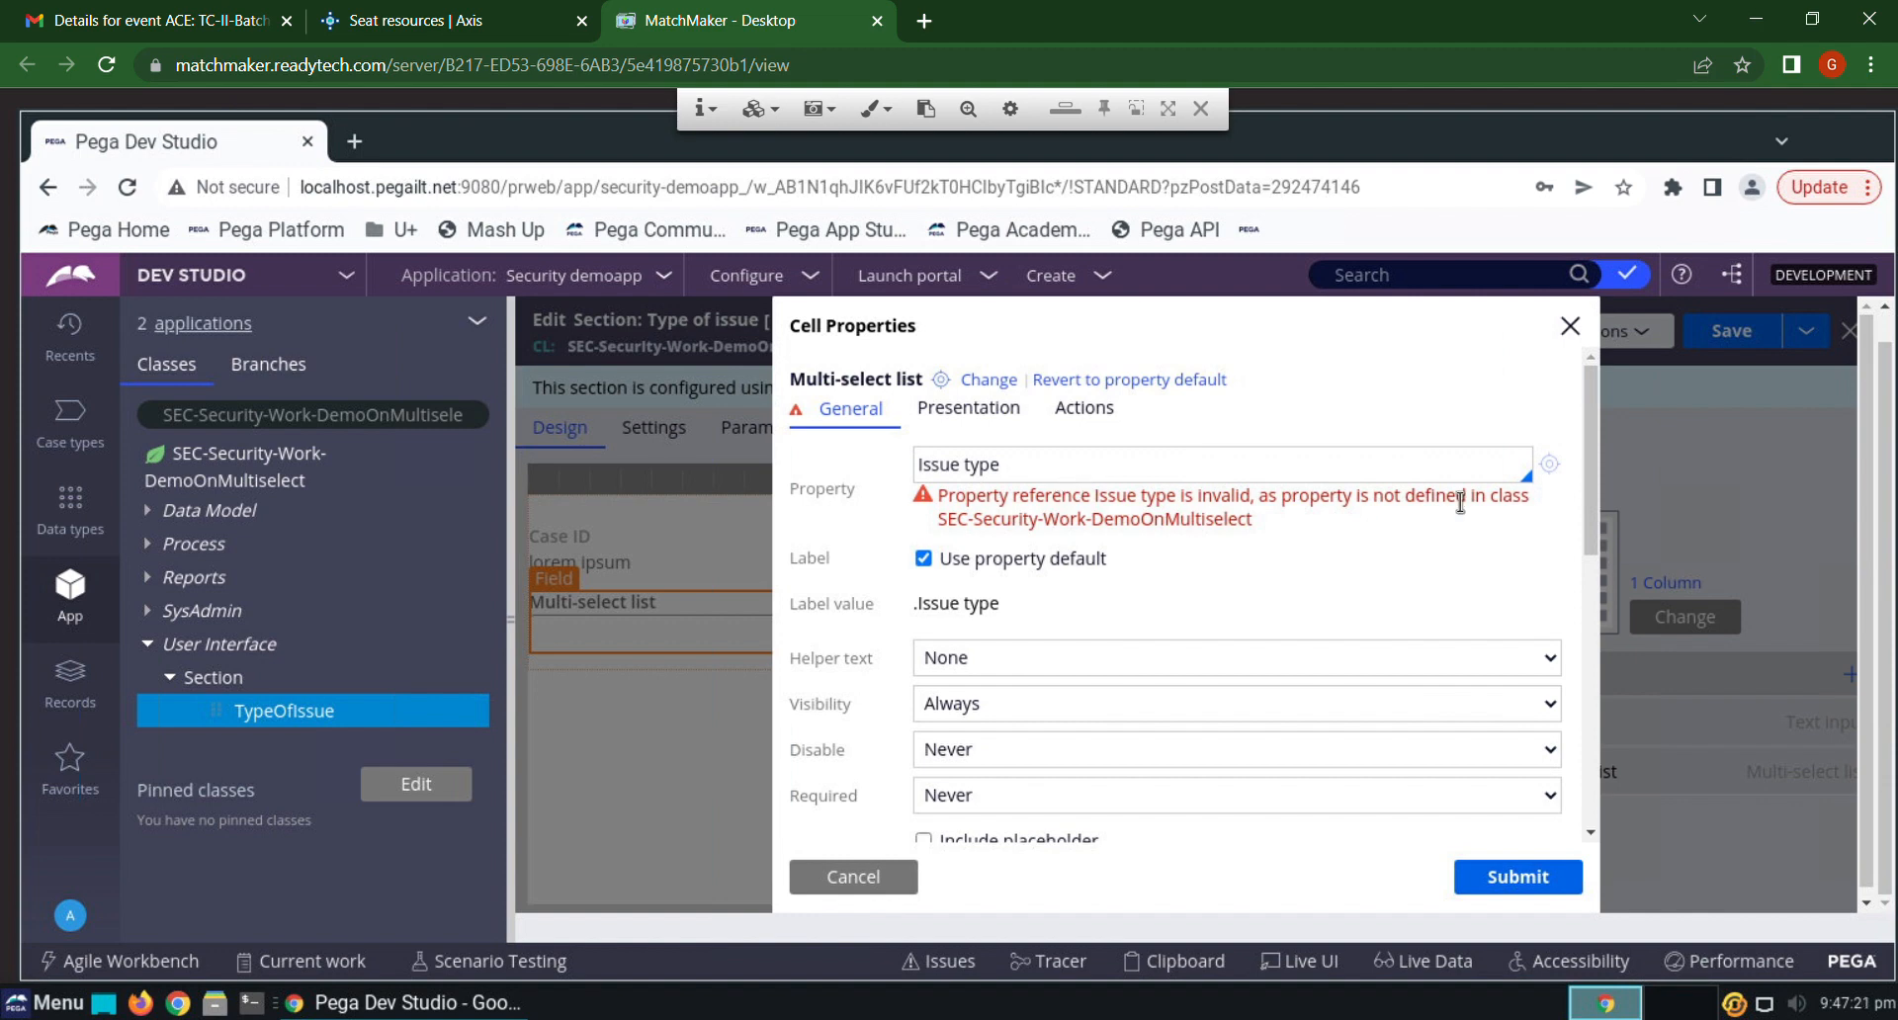
left_click(1548, 468)
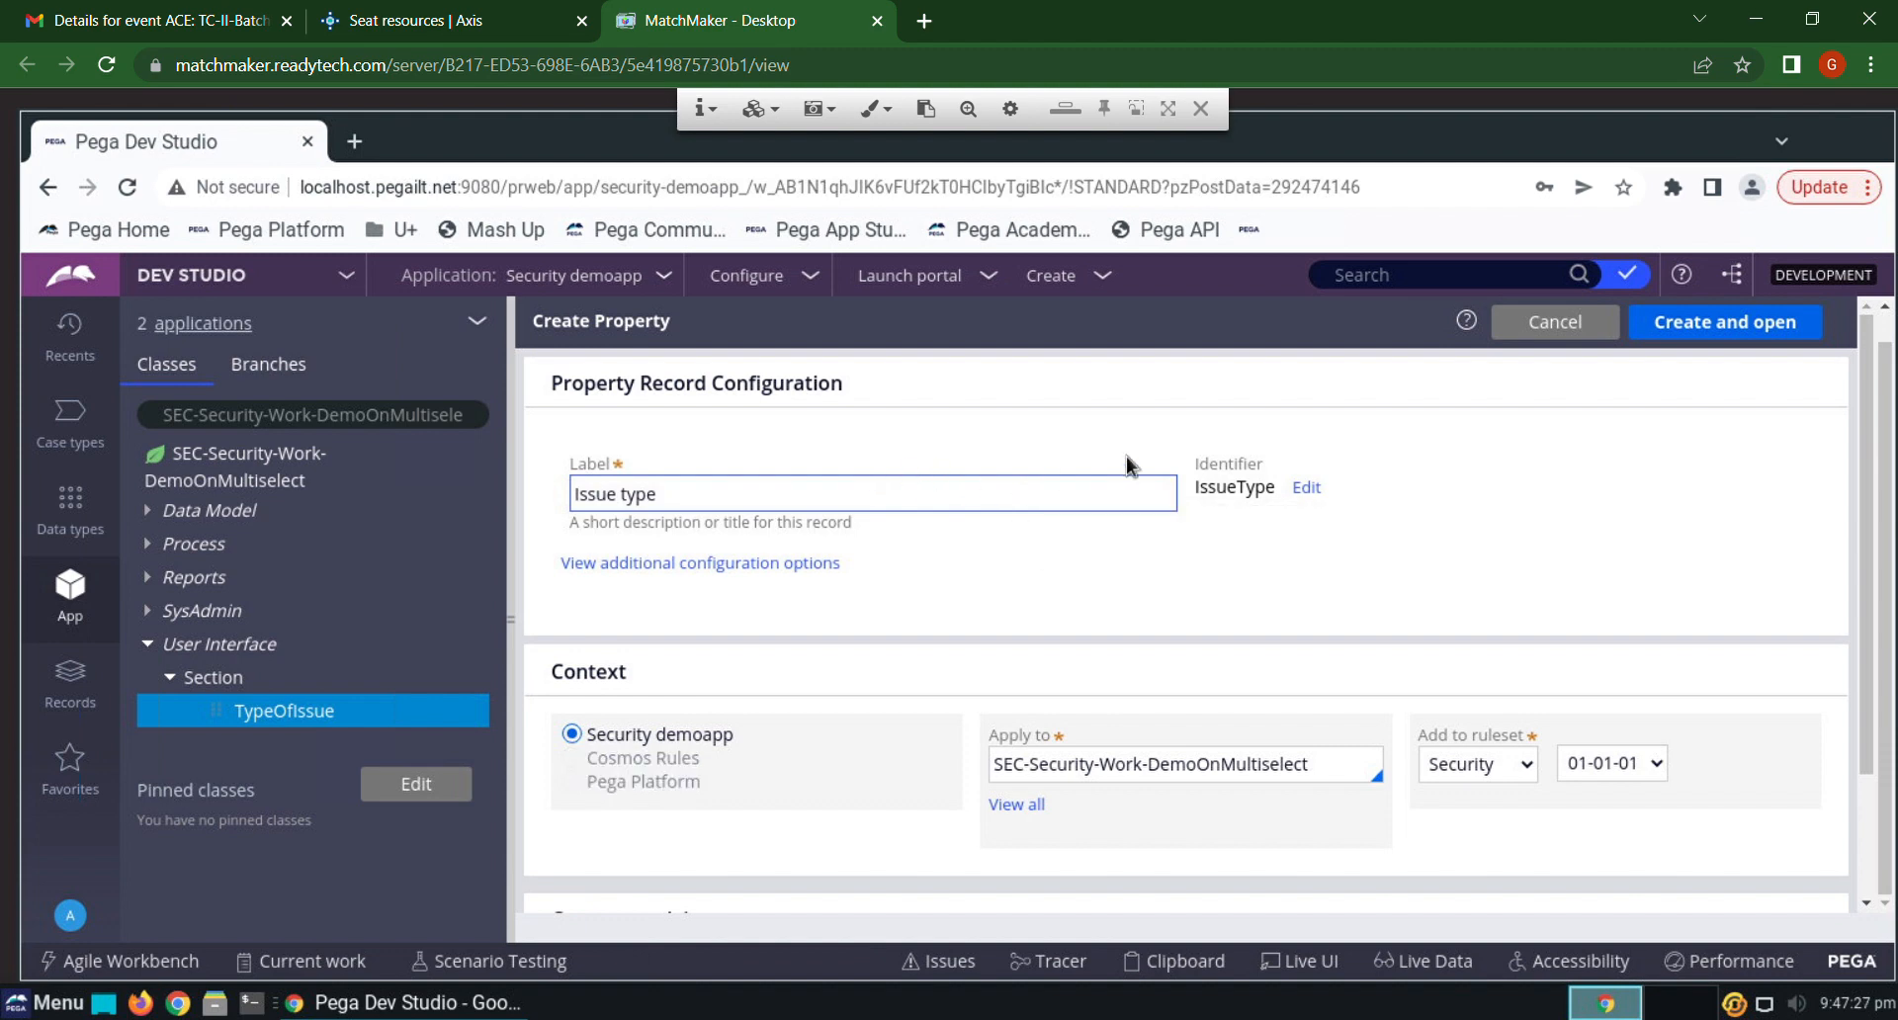
Create the Issue type property as a Page List with page definition SEC-Security-Data-IssueType
left_click(1695, 340)
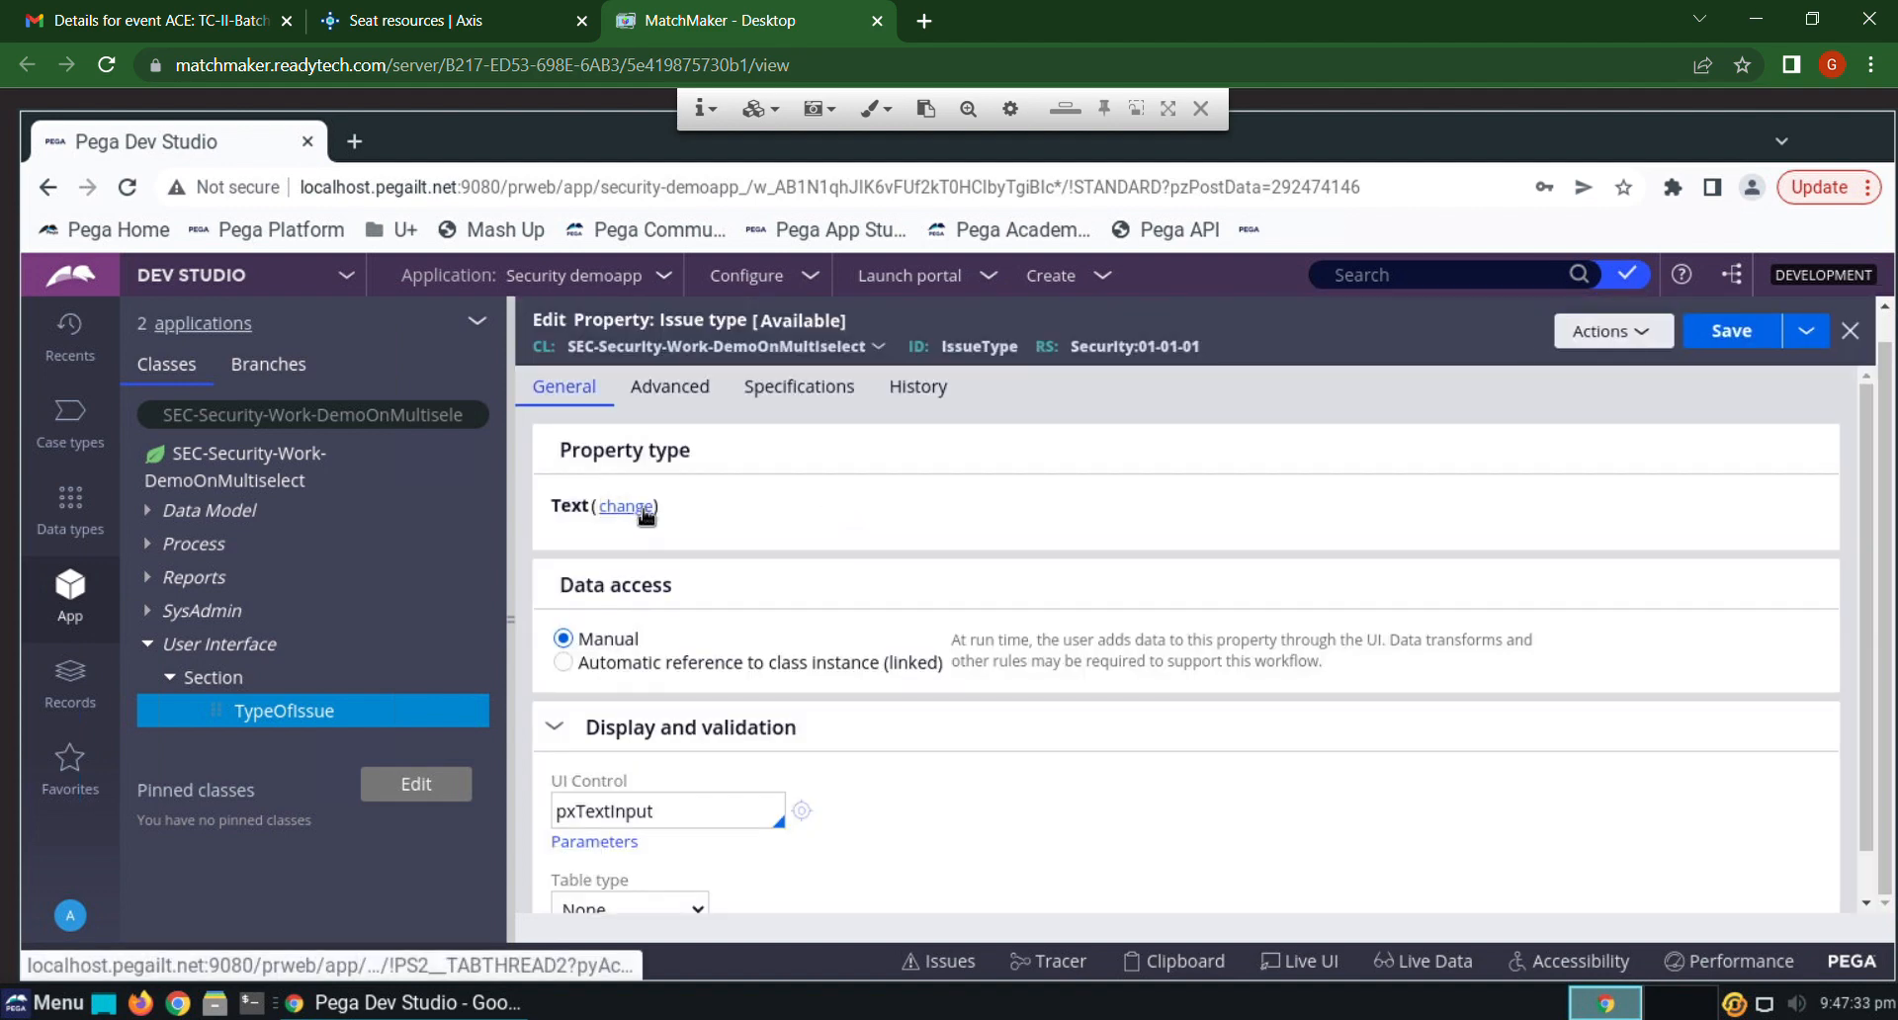
left_click(652, 512)
left_click(813, 680)
left_click(780, 595)
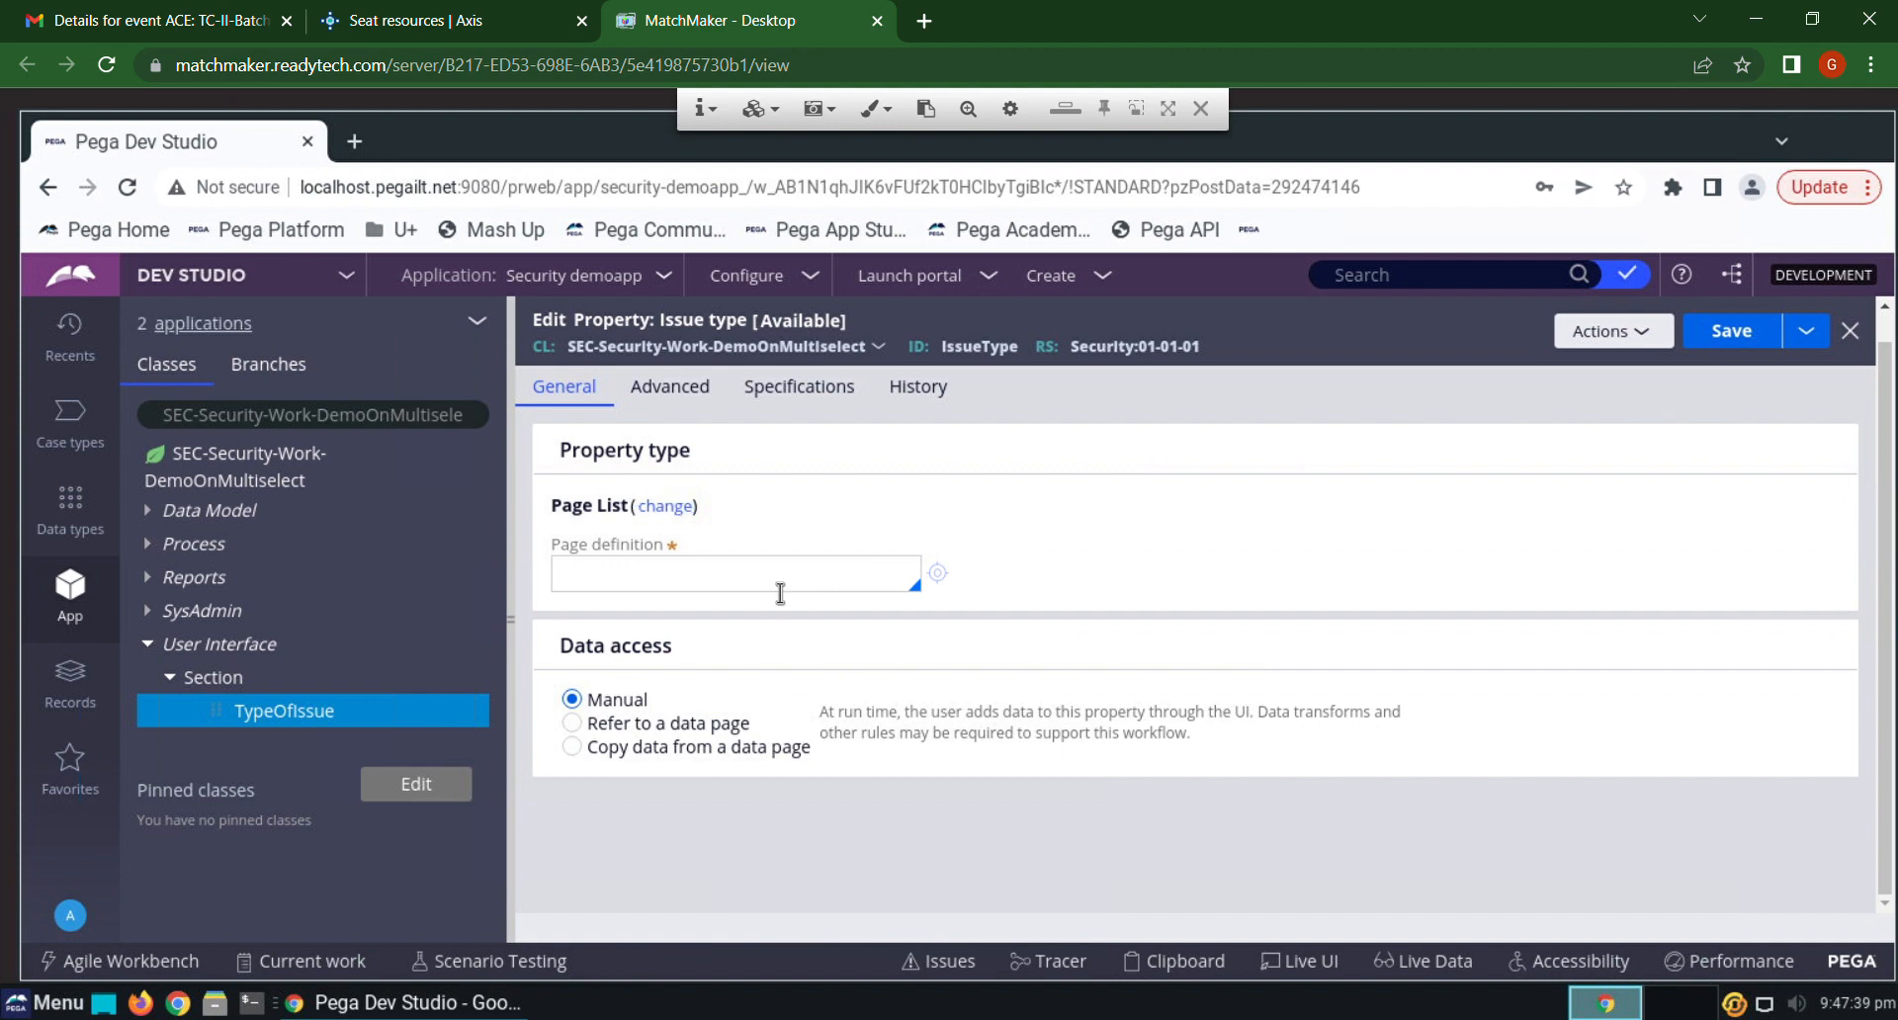
type("D_")
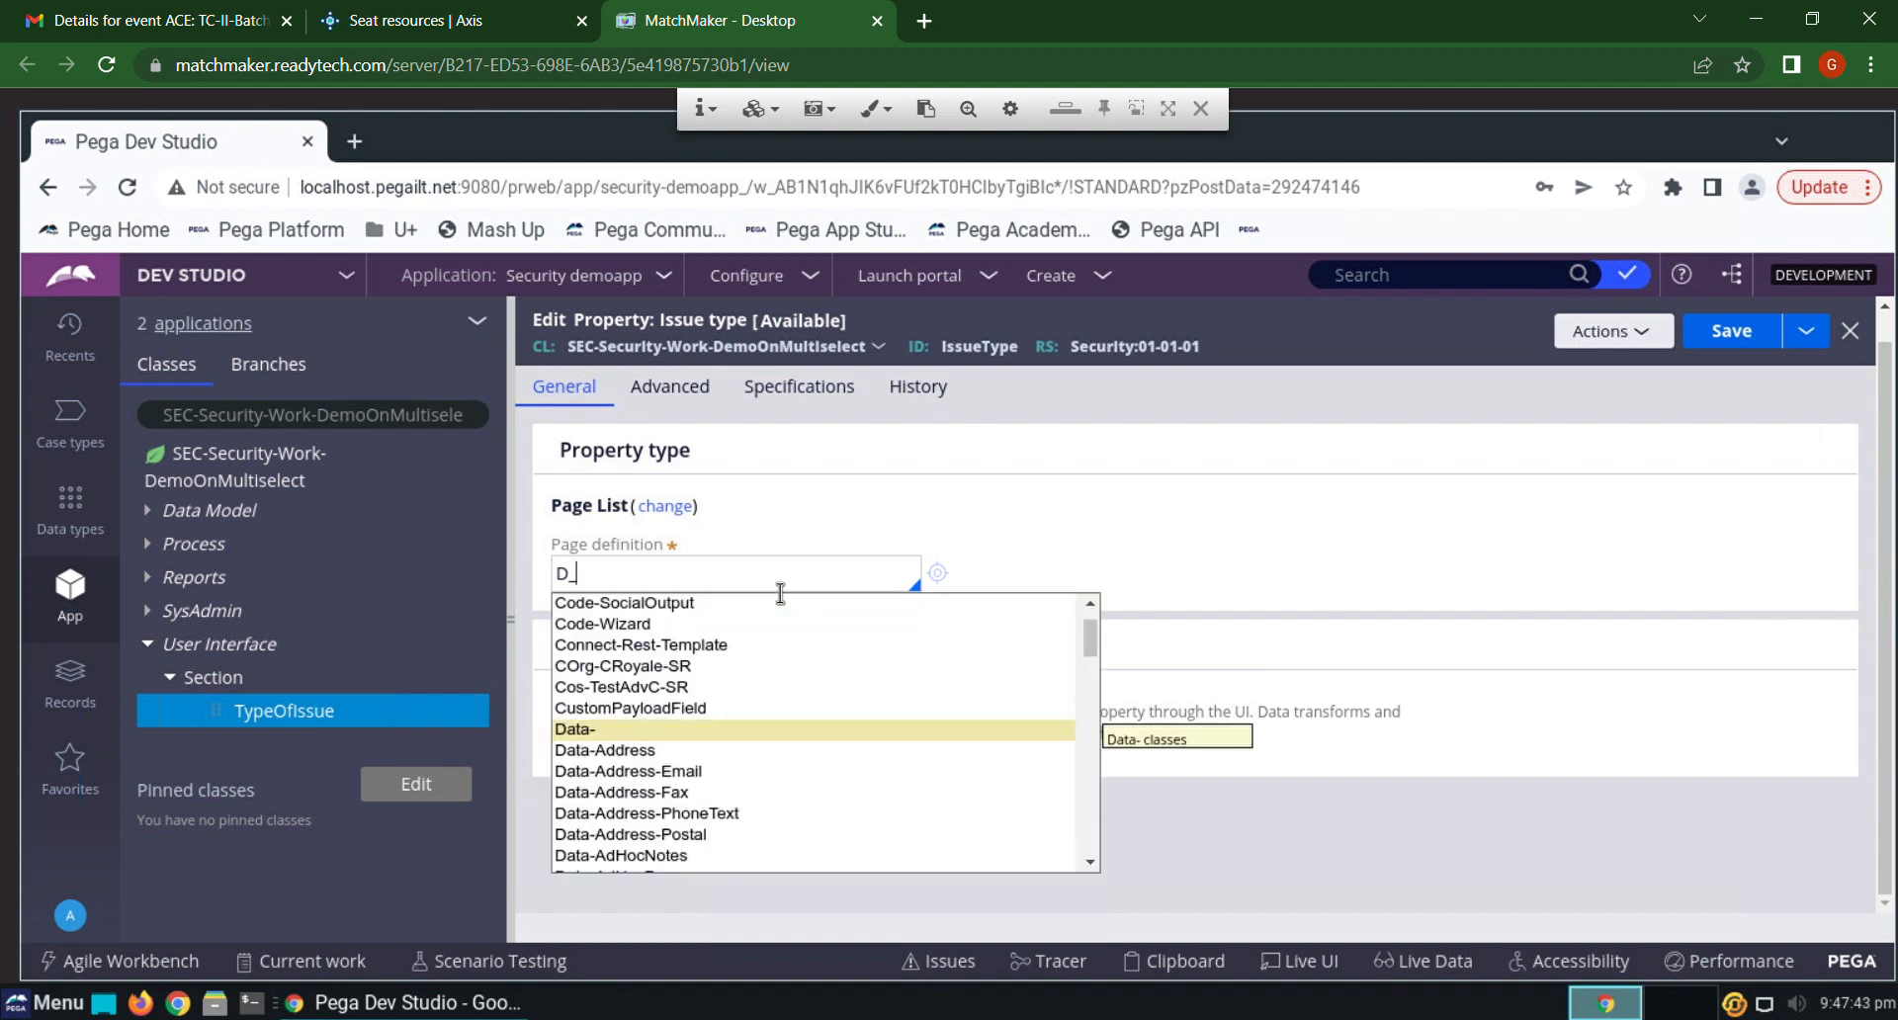
scroll(698, 739, "down", 3)
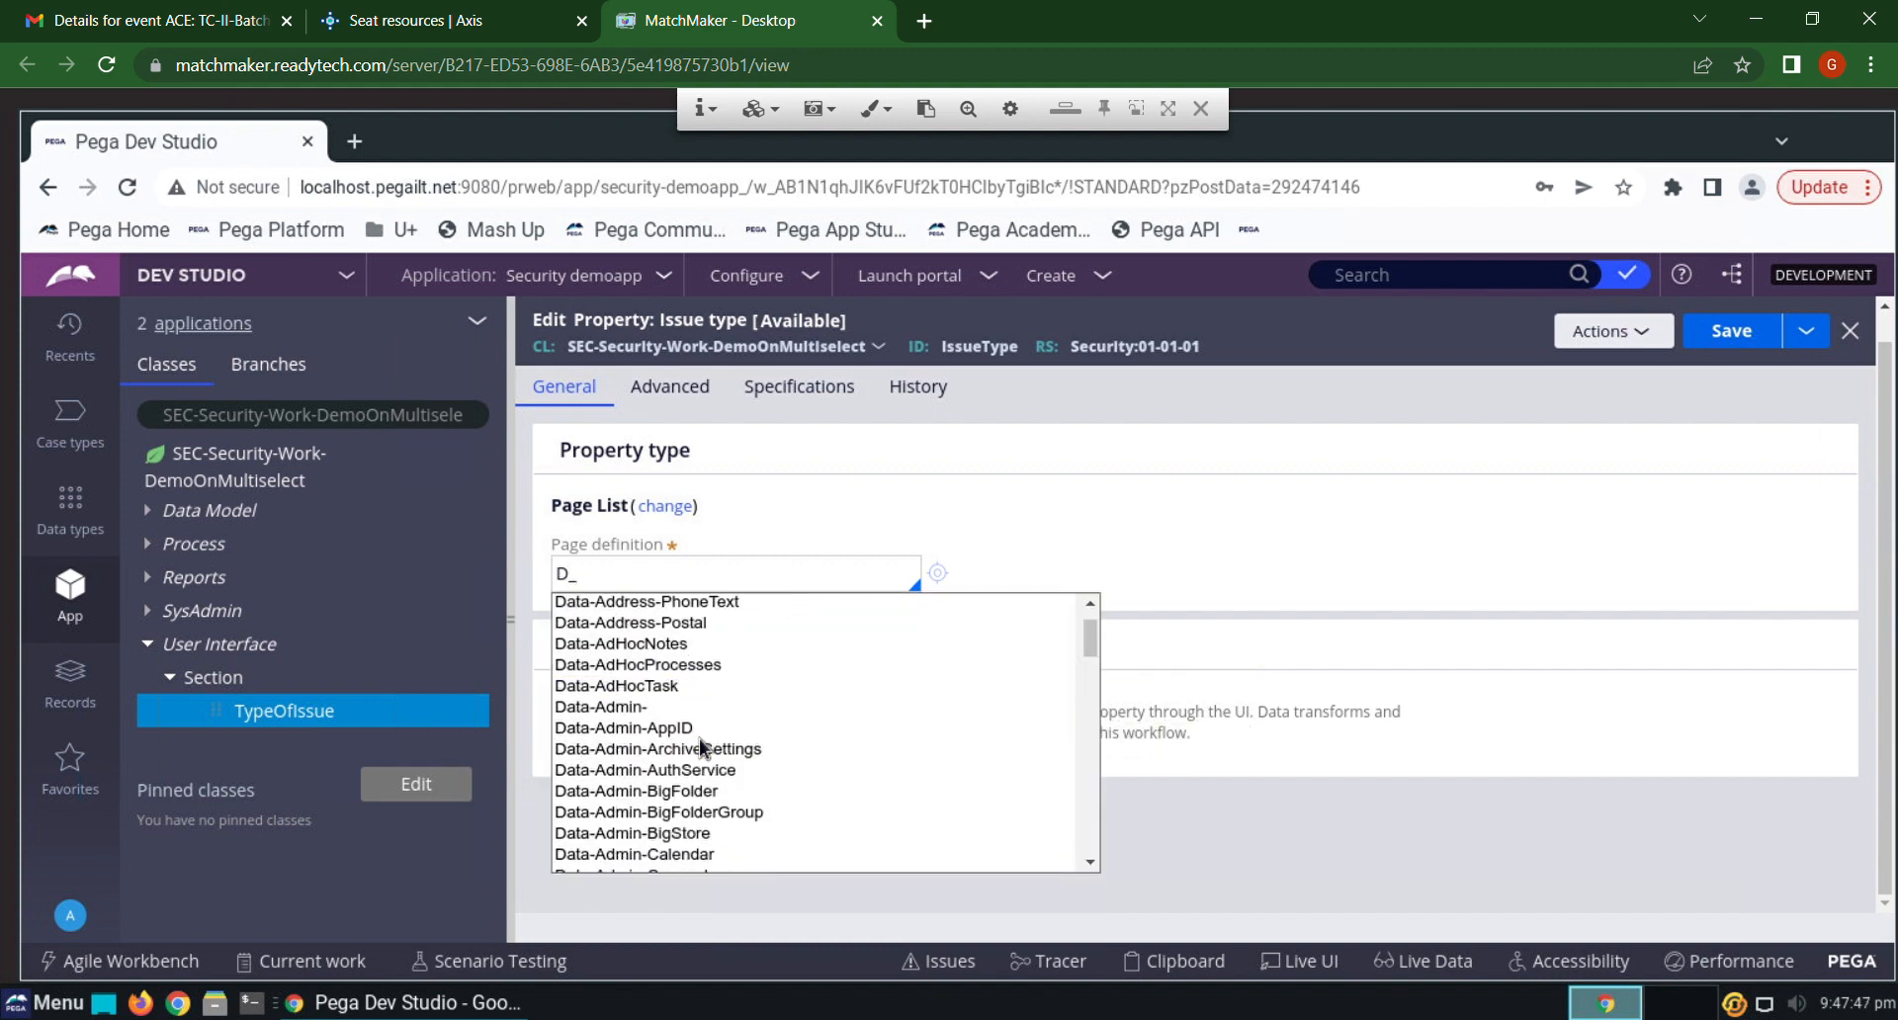
scroll(699, 738, "down", 2)
scroll(702, 747, "down", 2)
scroll(702, 747, "down", 2)
scroll(702, 748, "down", 2)
scroll(701, 748, "down", 2)
scroll(698, 747, "down", 2)
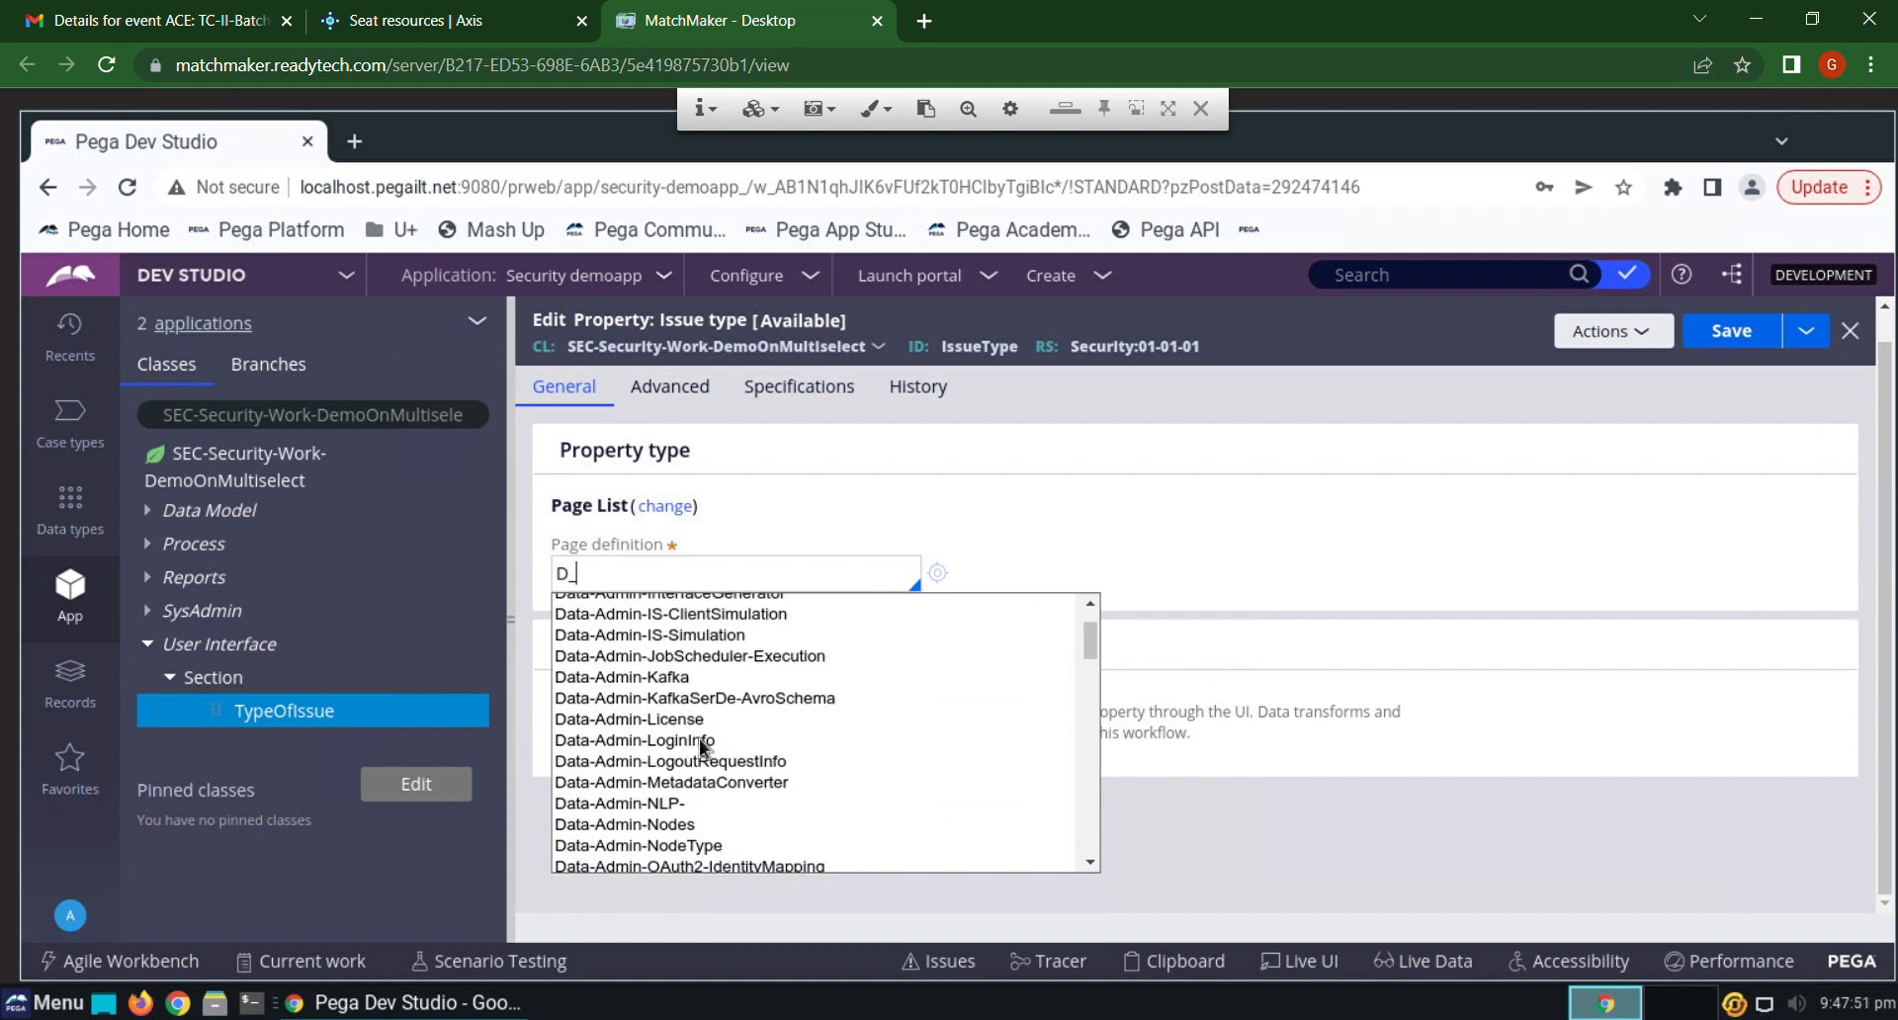
scroll(699, 748, "down", 2)
scroll(698, 748, "down", 2)
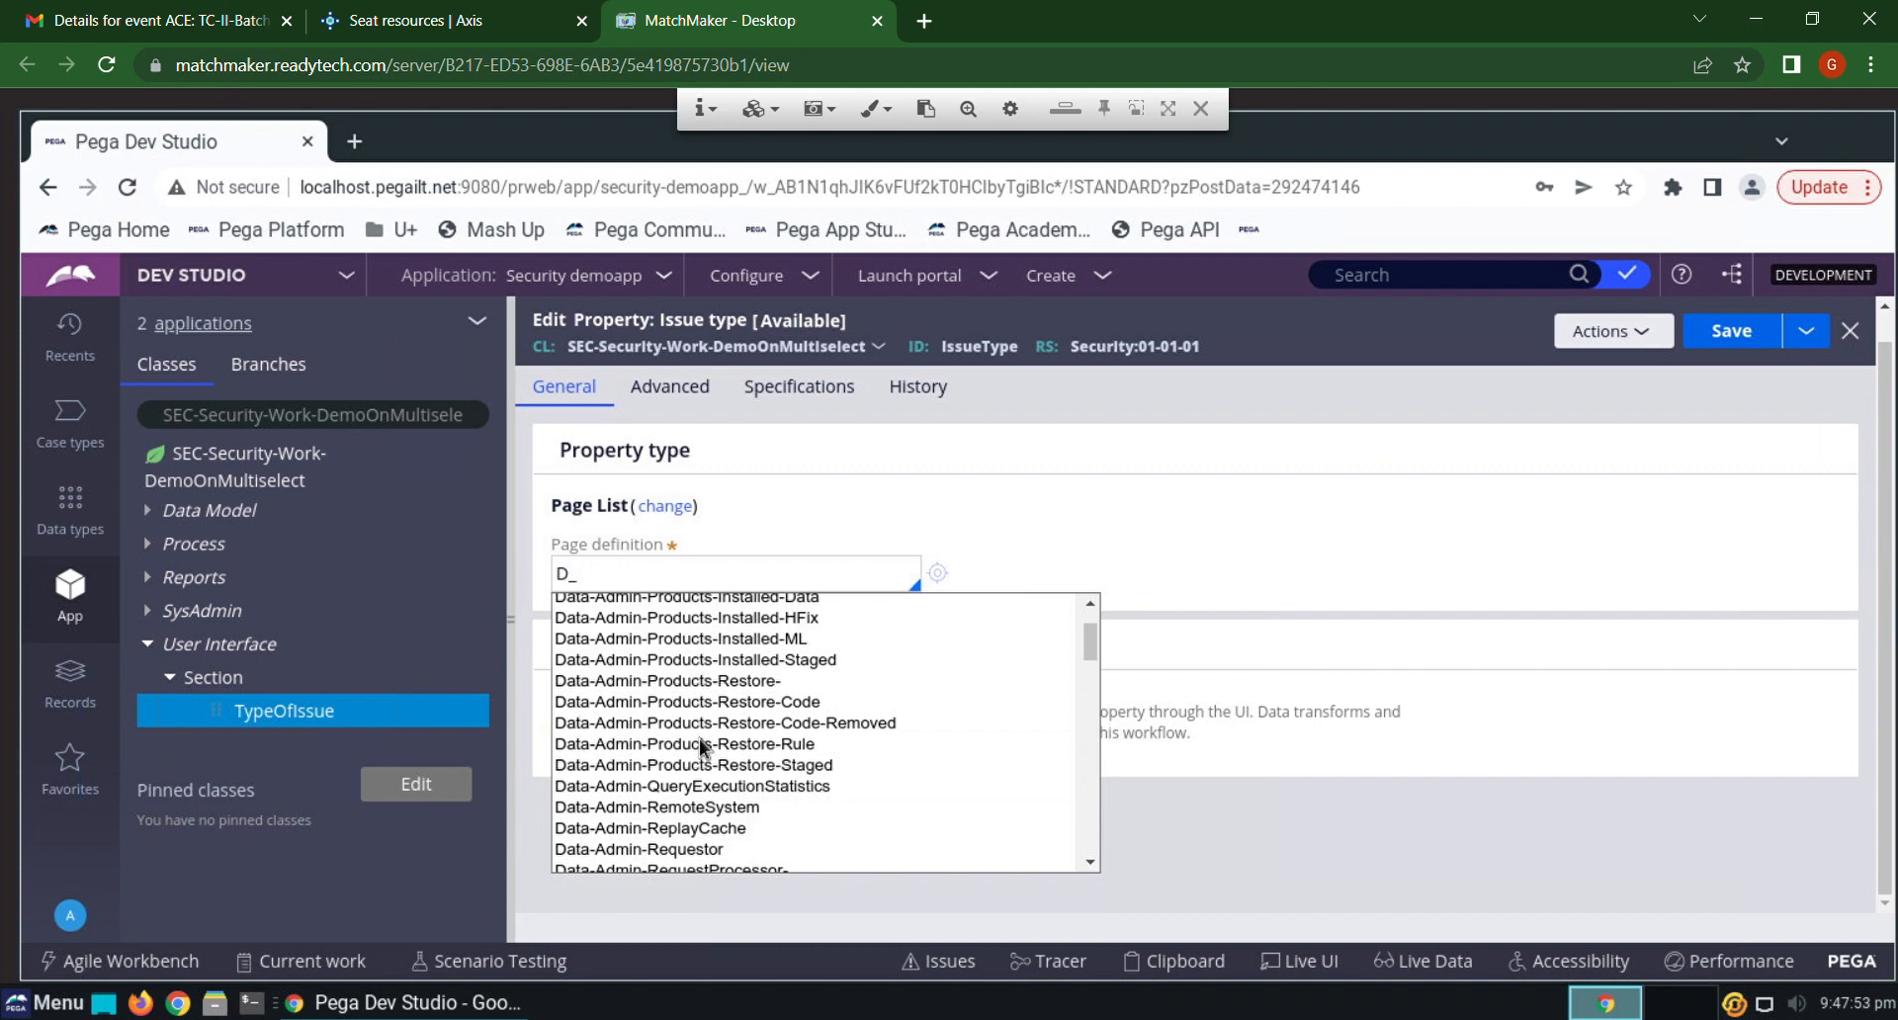
key("BackSpace")
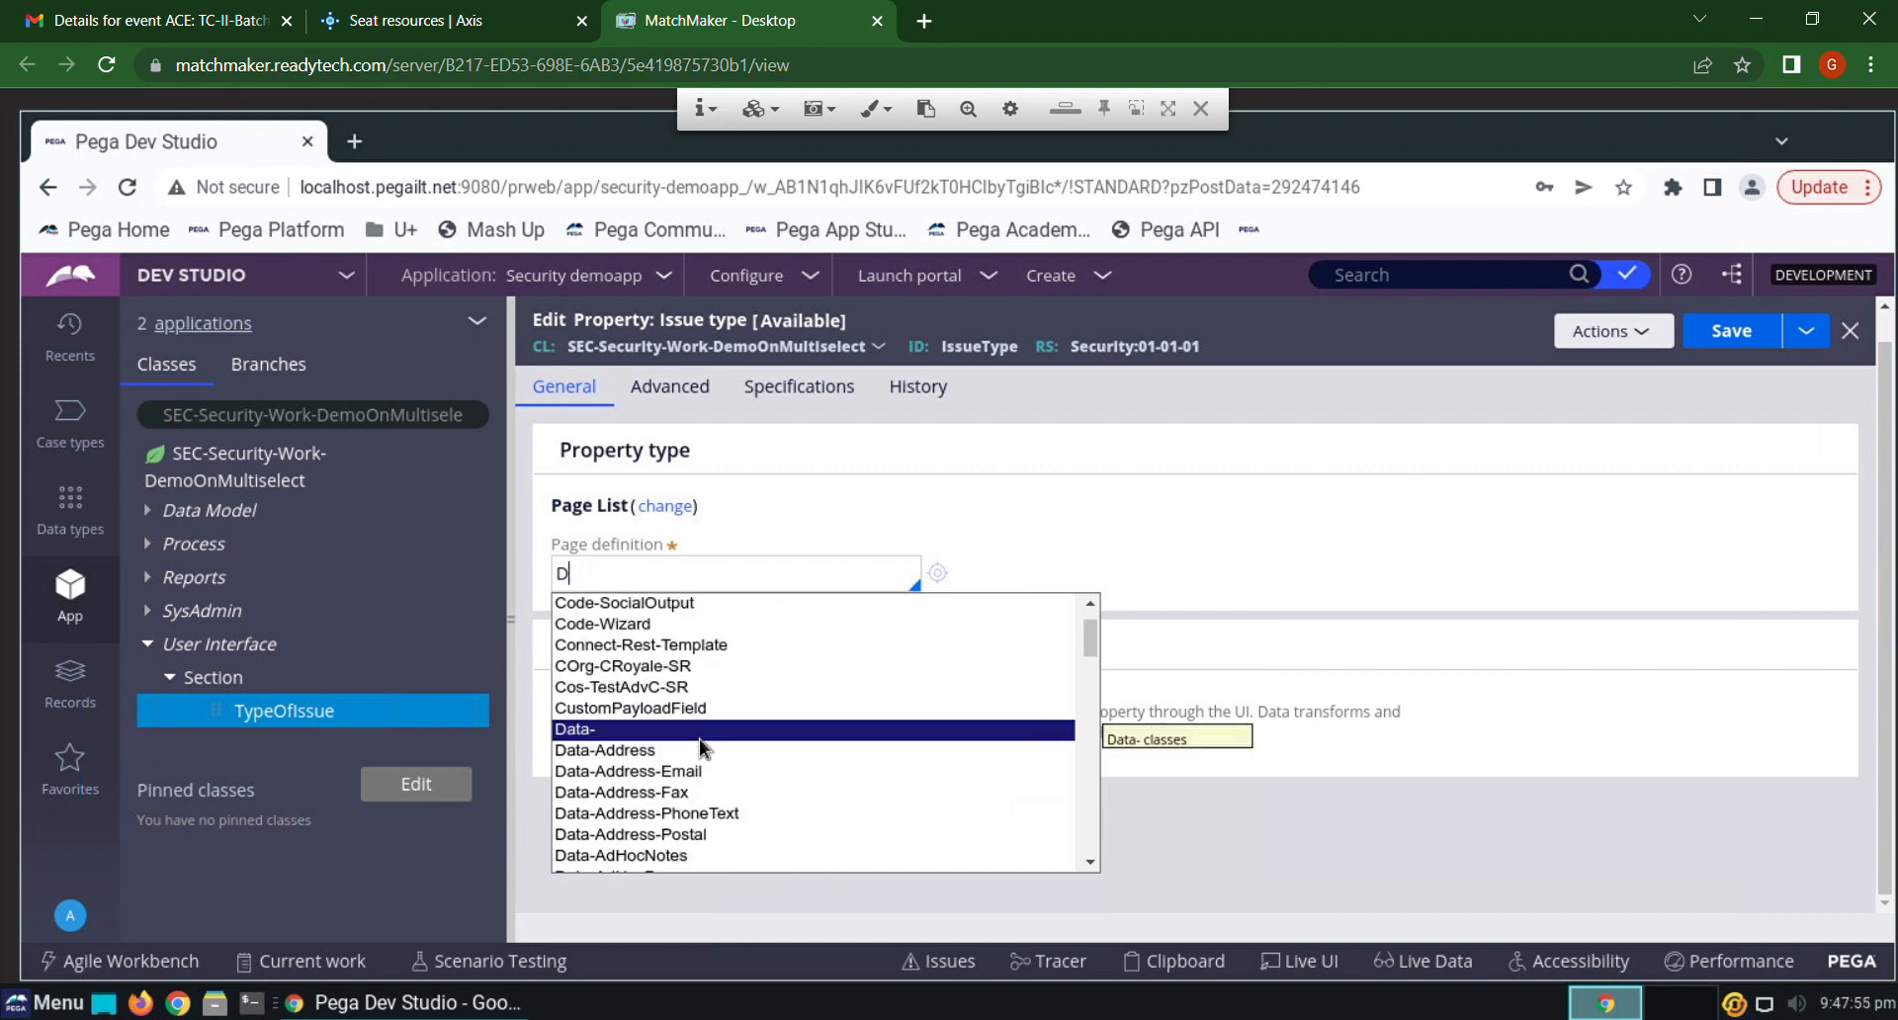
key("BackSpace")
type("Se")
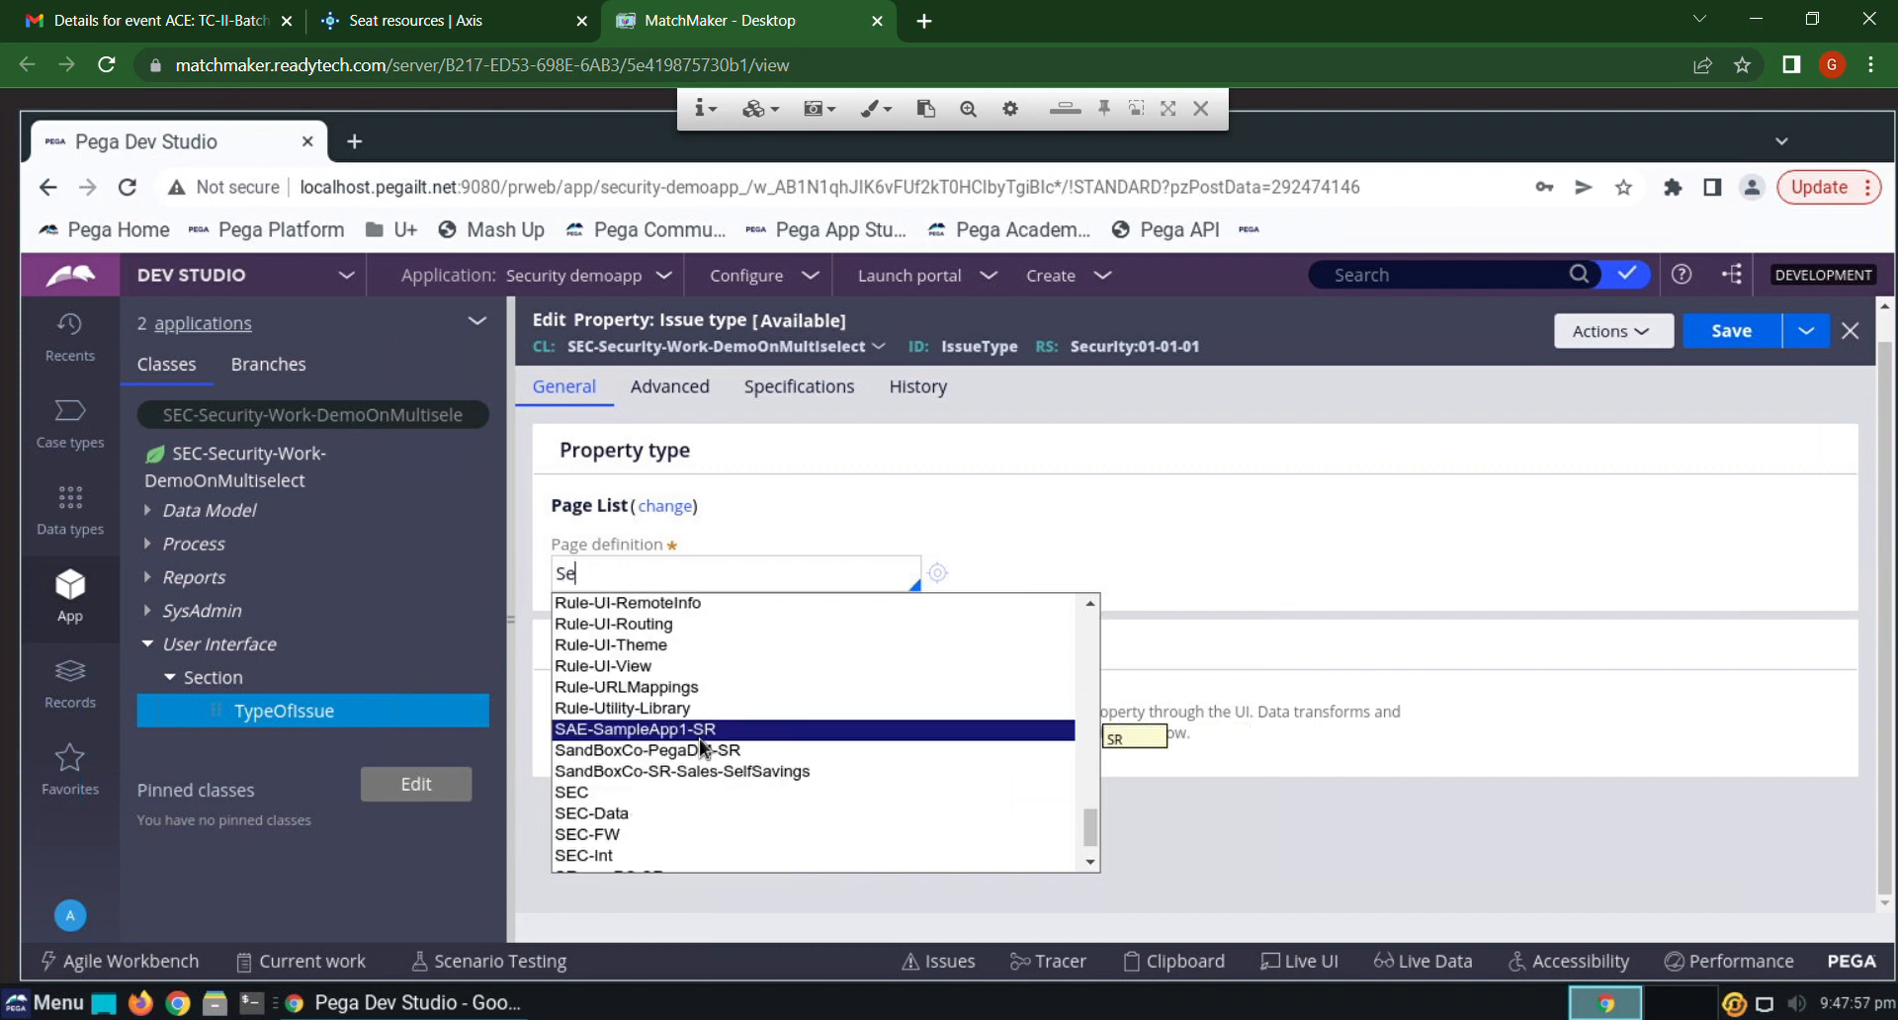
type("c-")
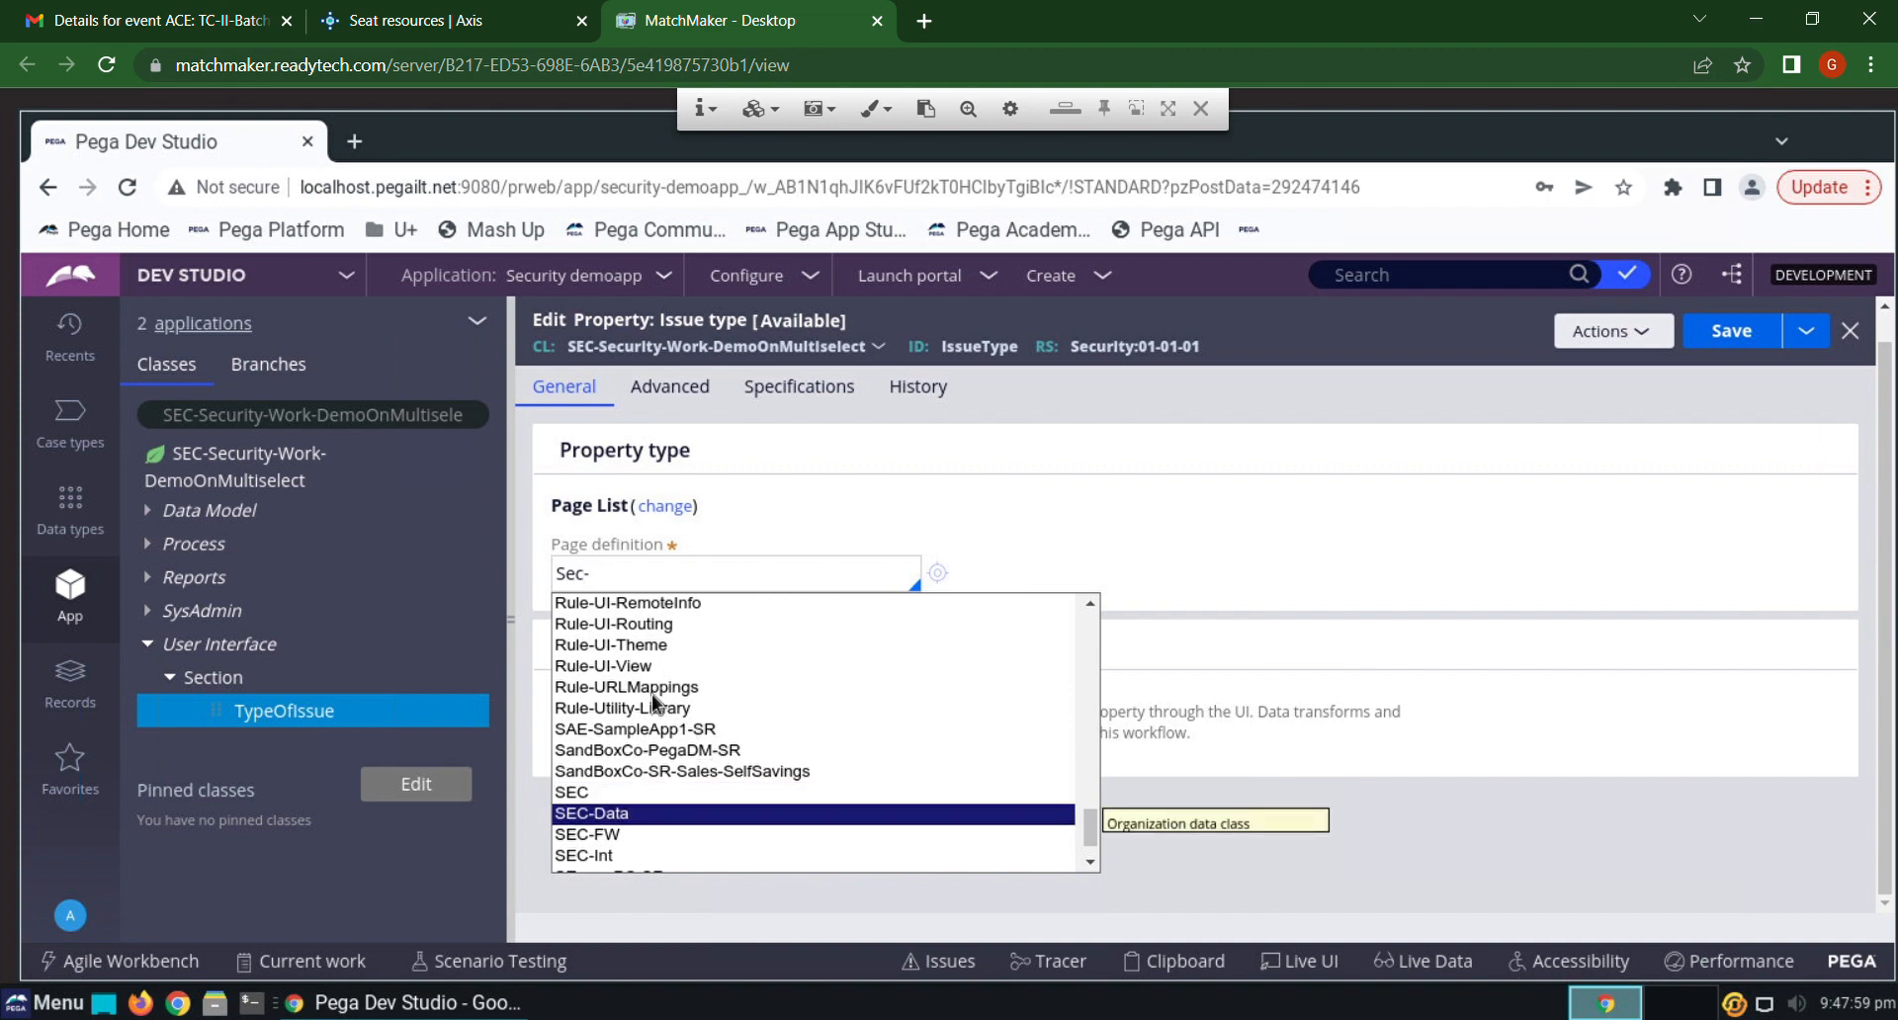
scroll(663, 701, "down", 1)
scroll(694, 712, "down", 1)
scroll(692, 769, "down", 1)
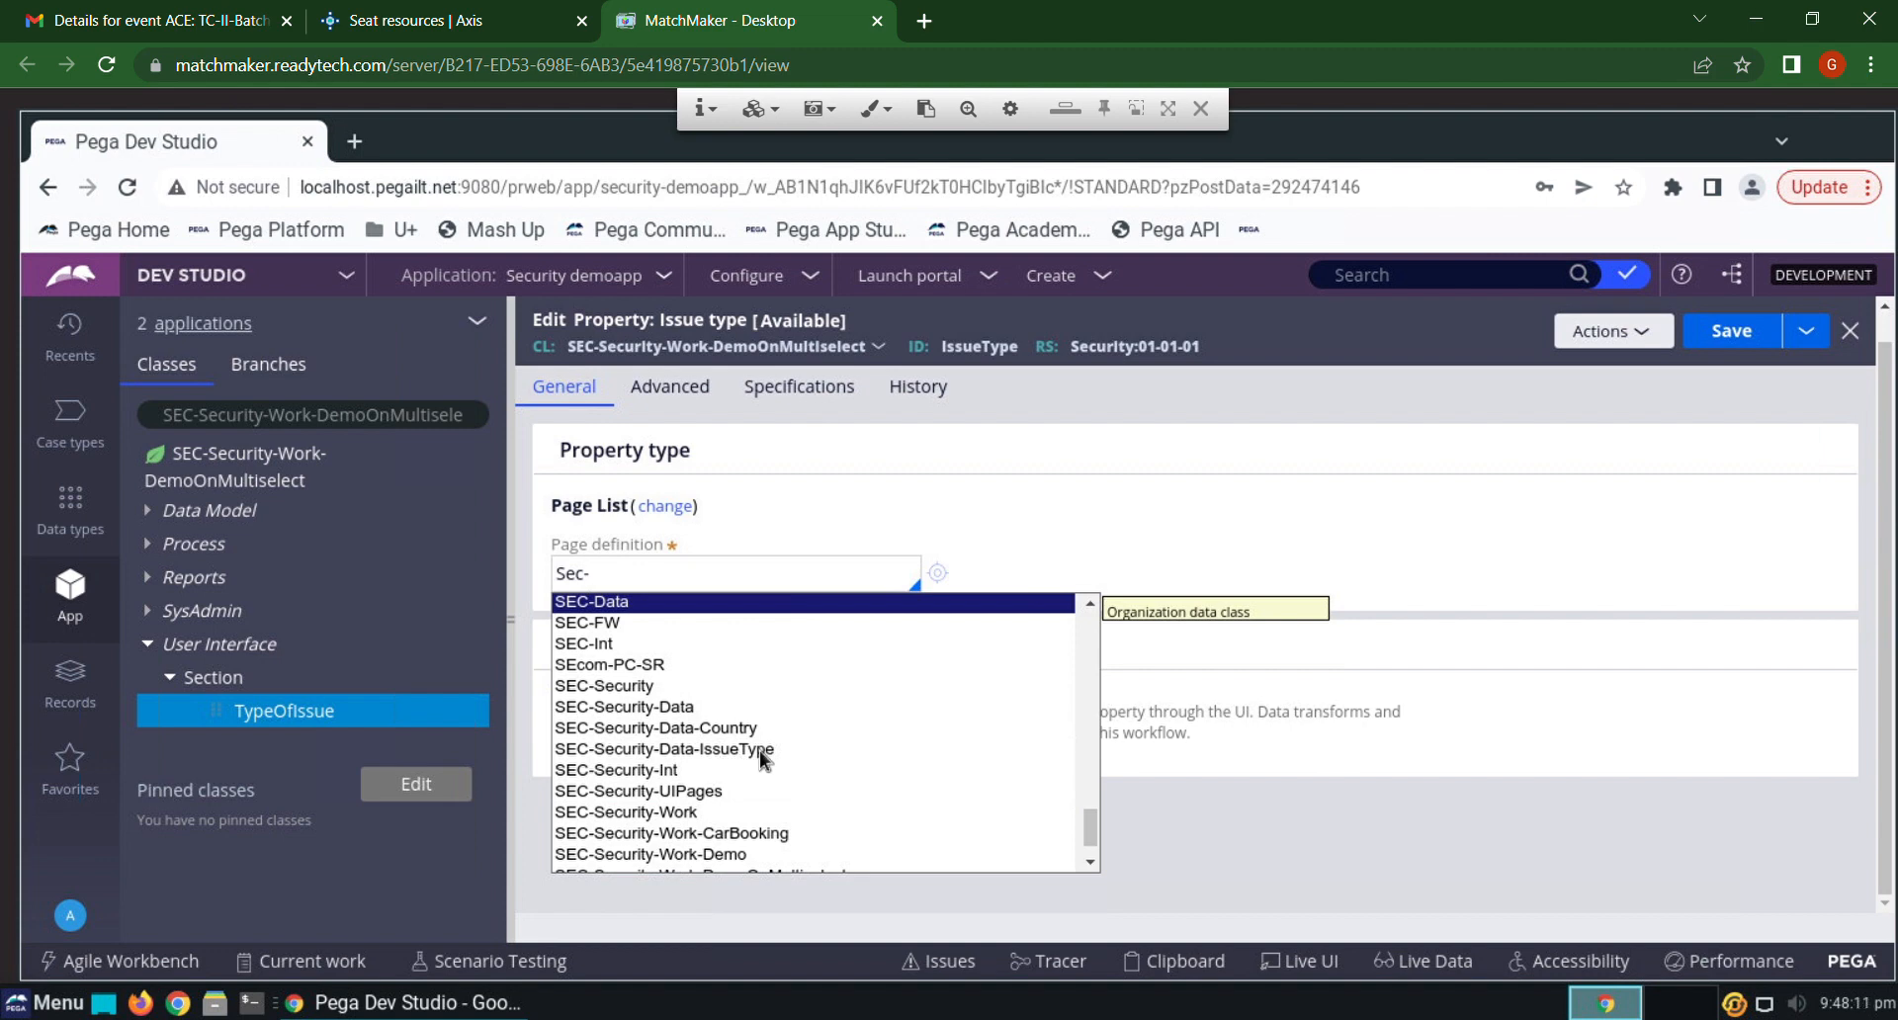
left_click(710, 750)
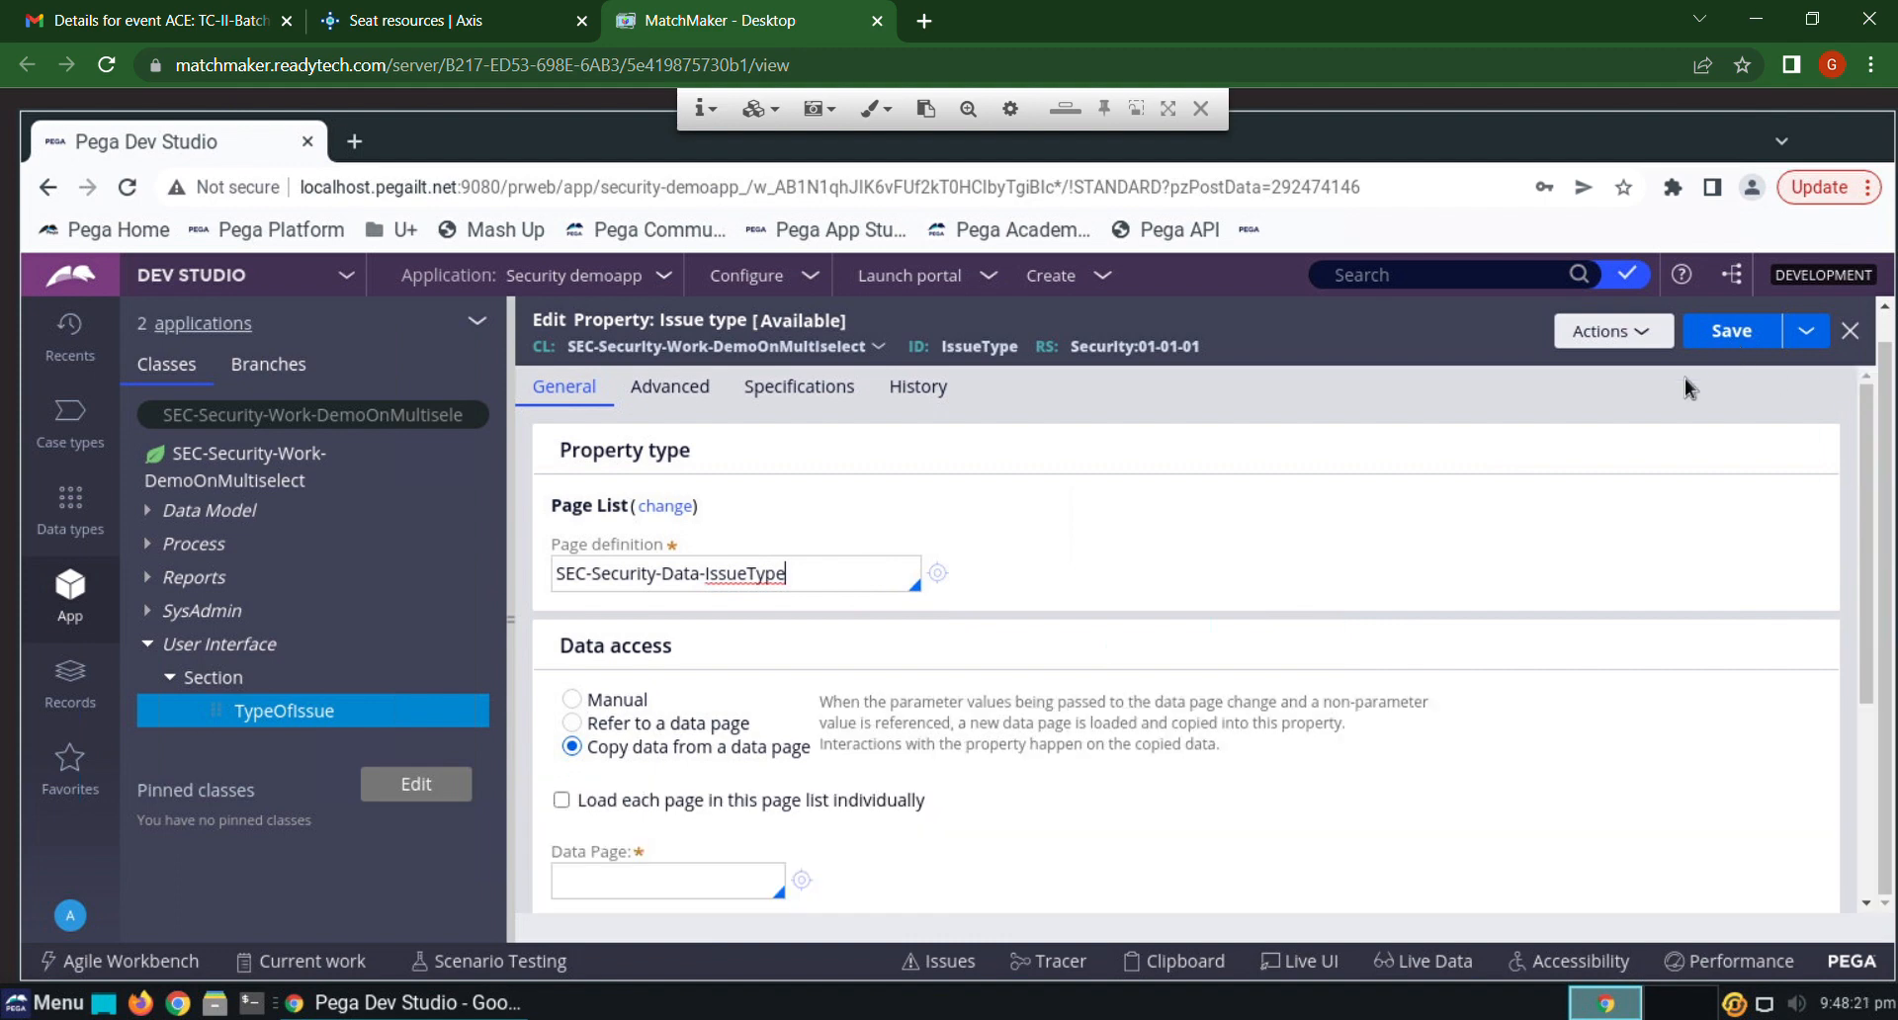
After the save error, reconfirm SEC-Security-Data-IssueType as the page definition
left_click(1730, 332)
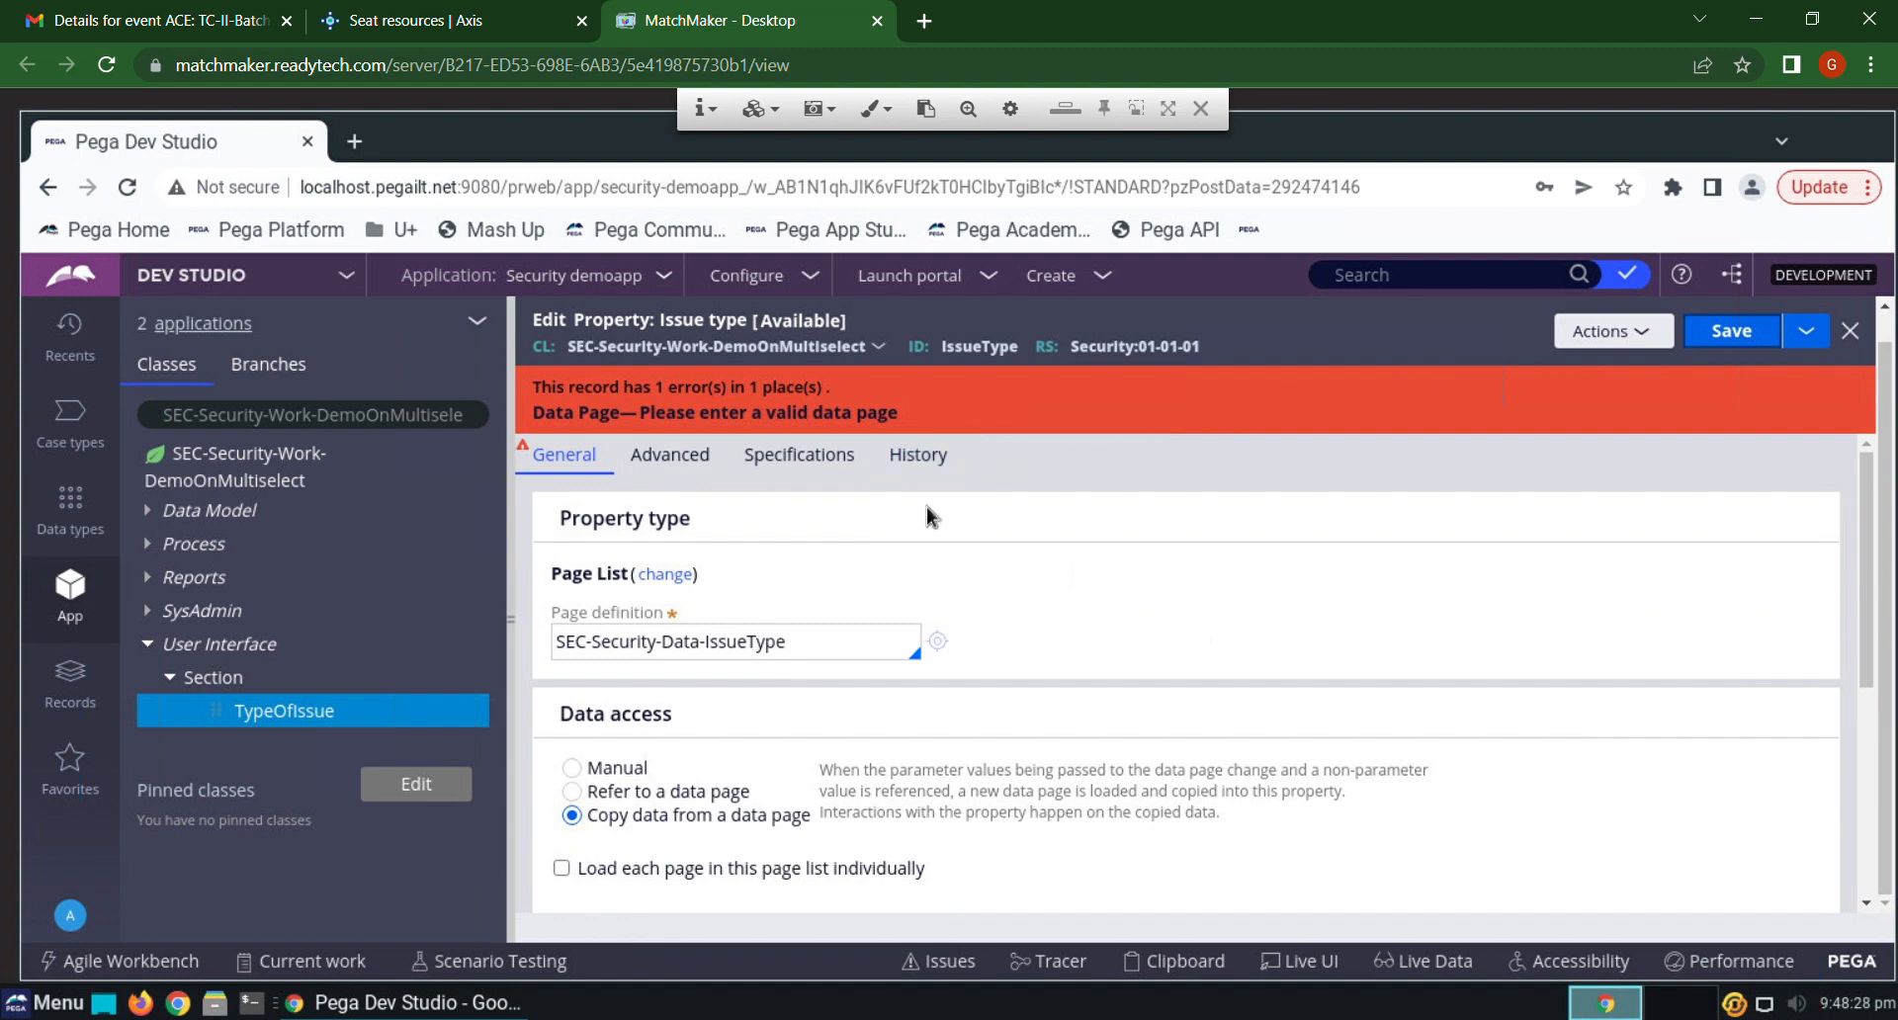
left_click(850, 654)
left_click(826, 667)
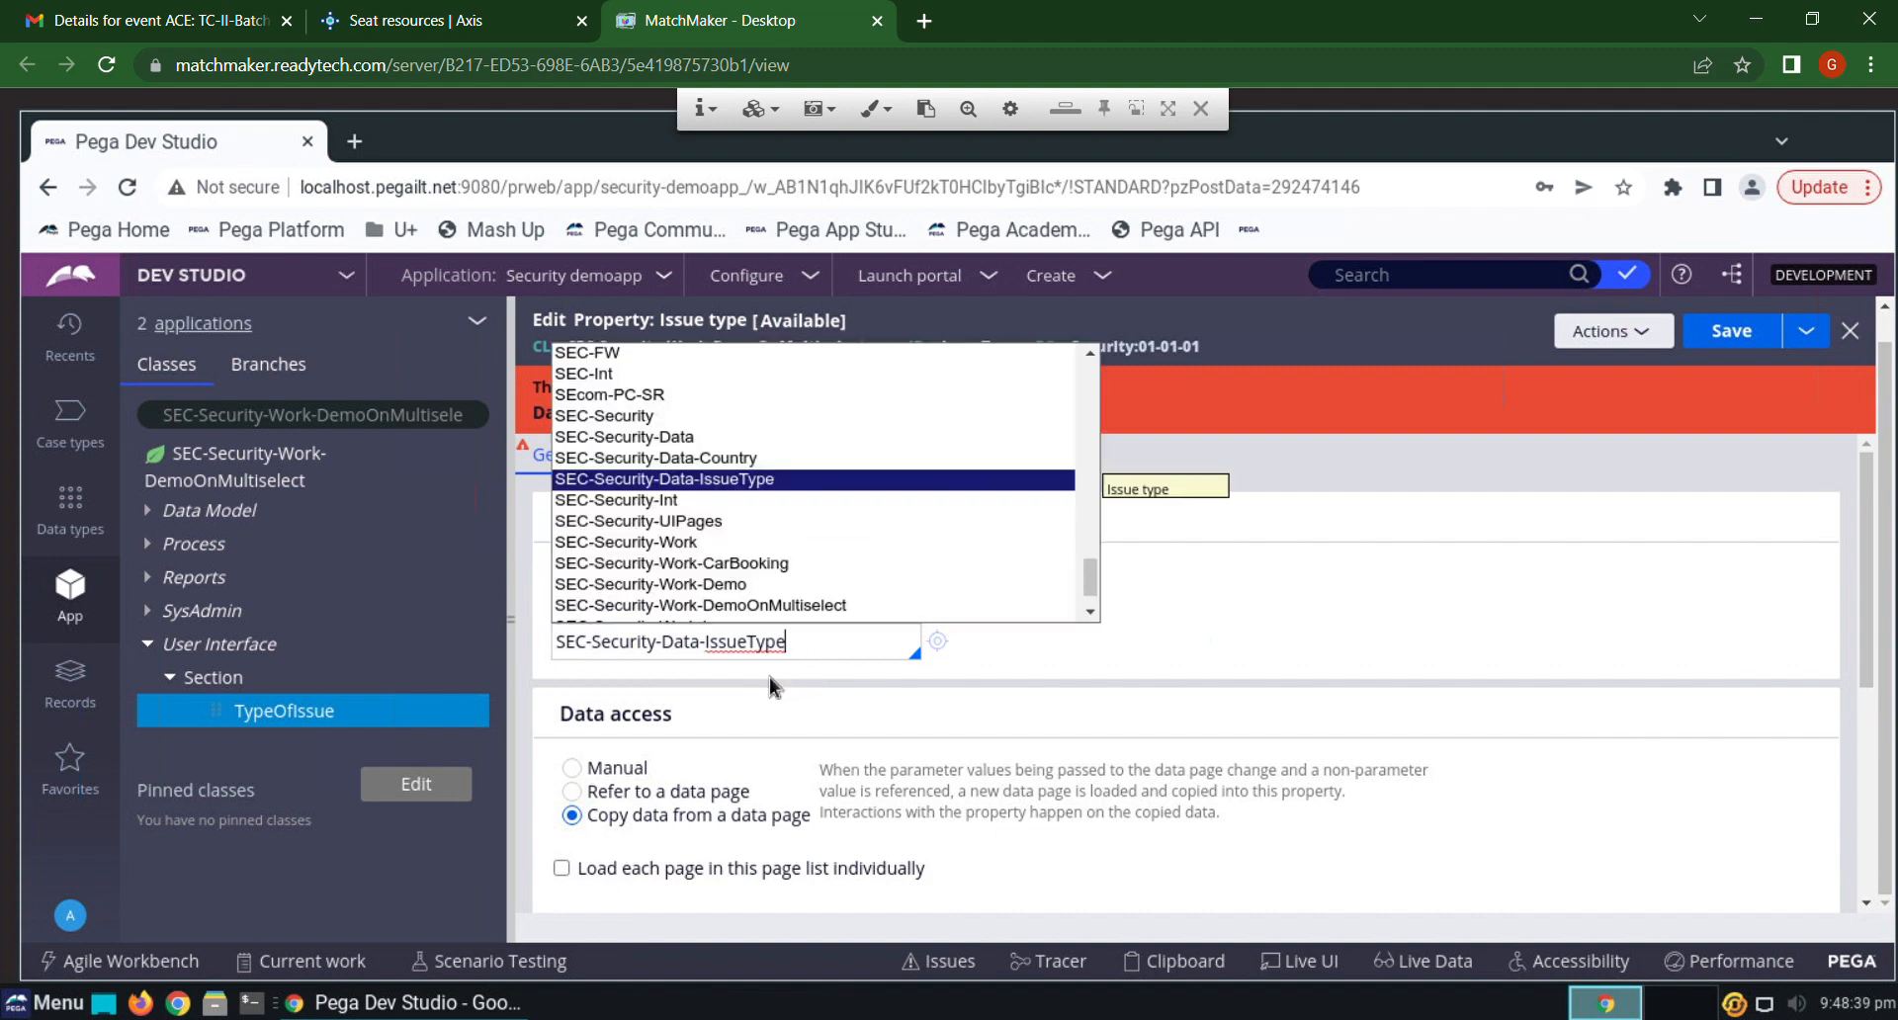
left_click(760, 483)
left_click(1730, 330)
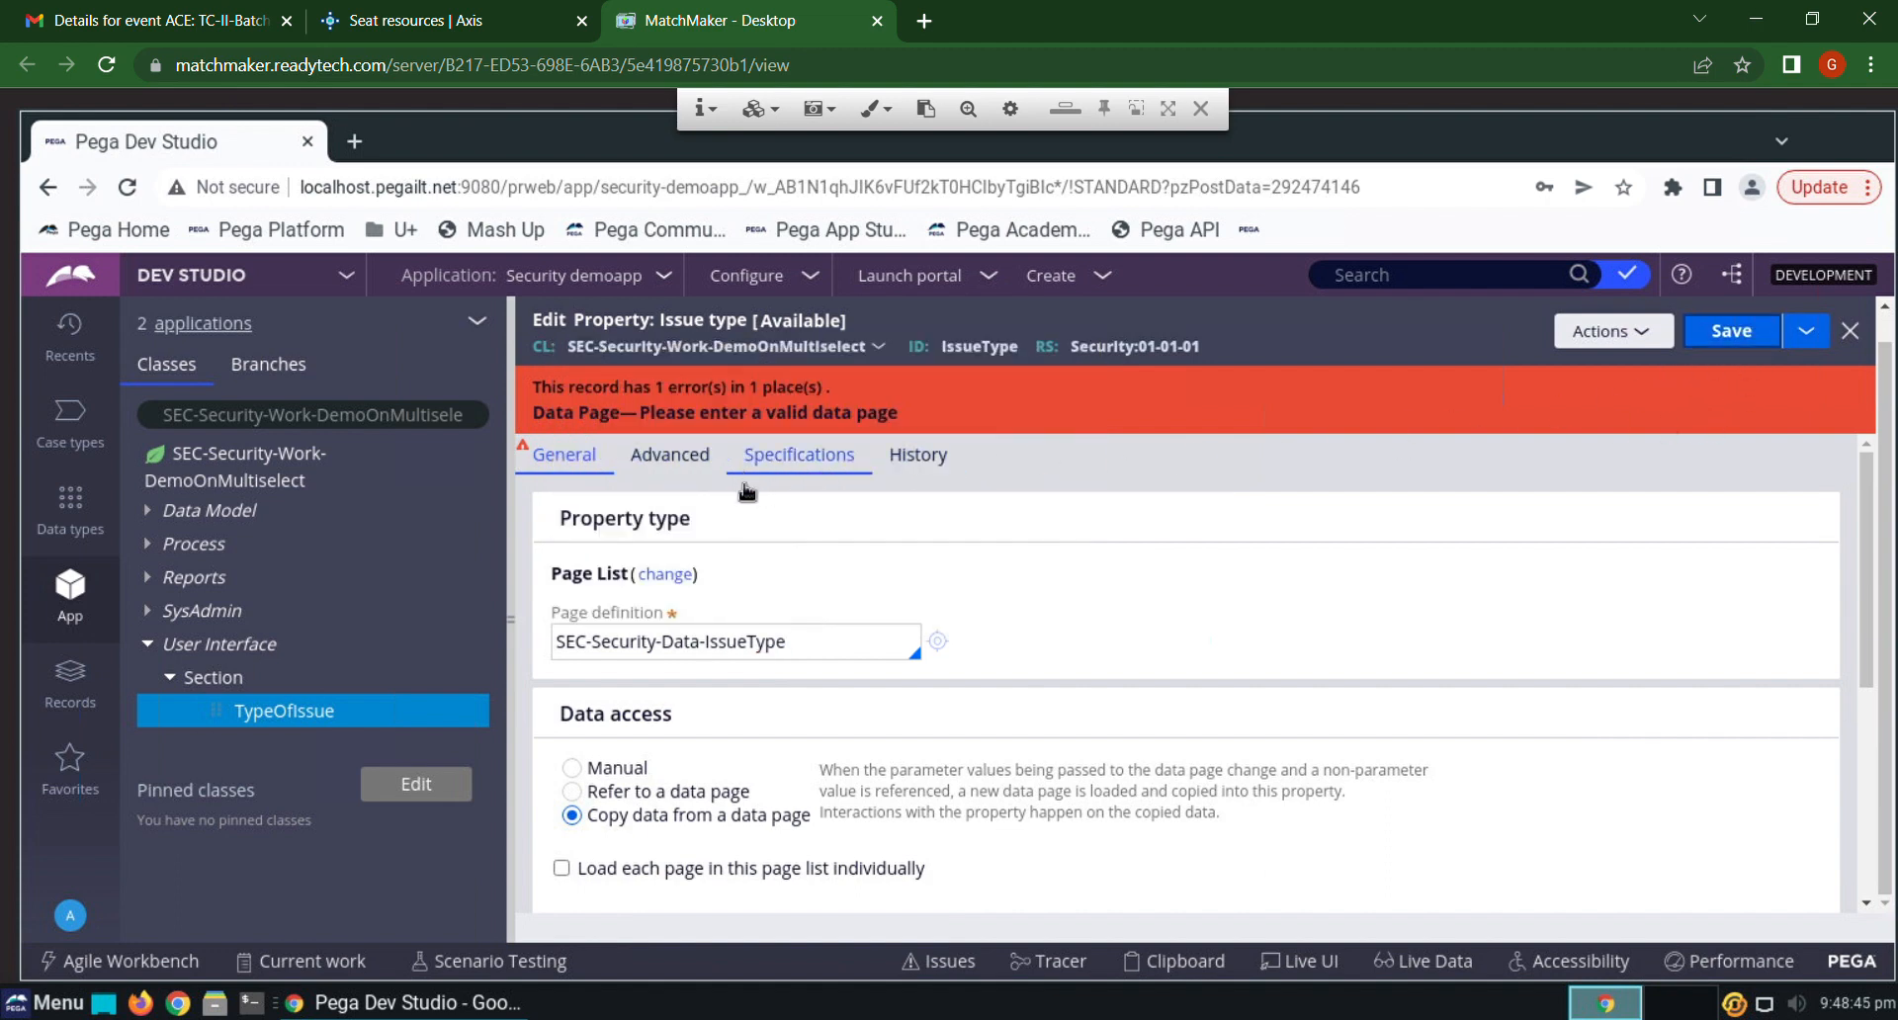
scroll(801, 671, "down", 1)
scroll(797, 661, "down", 1)
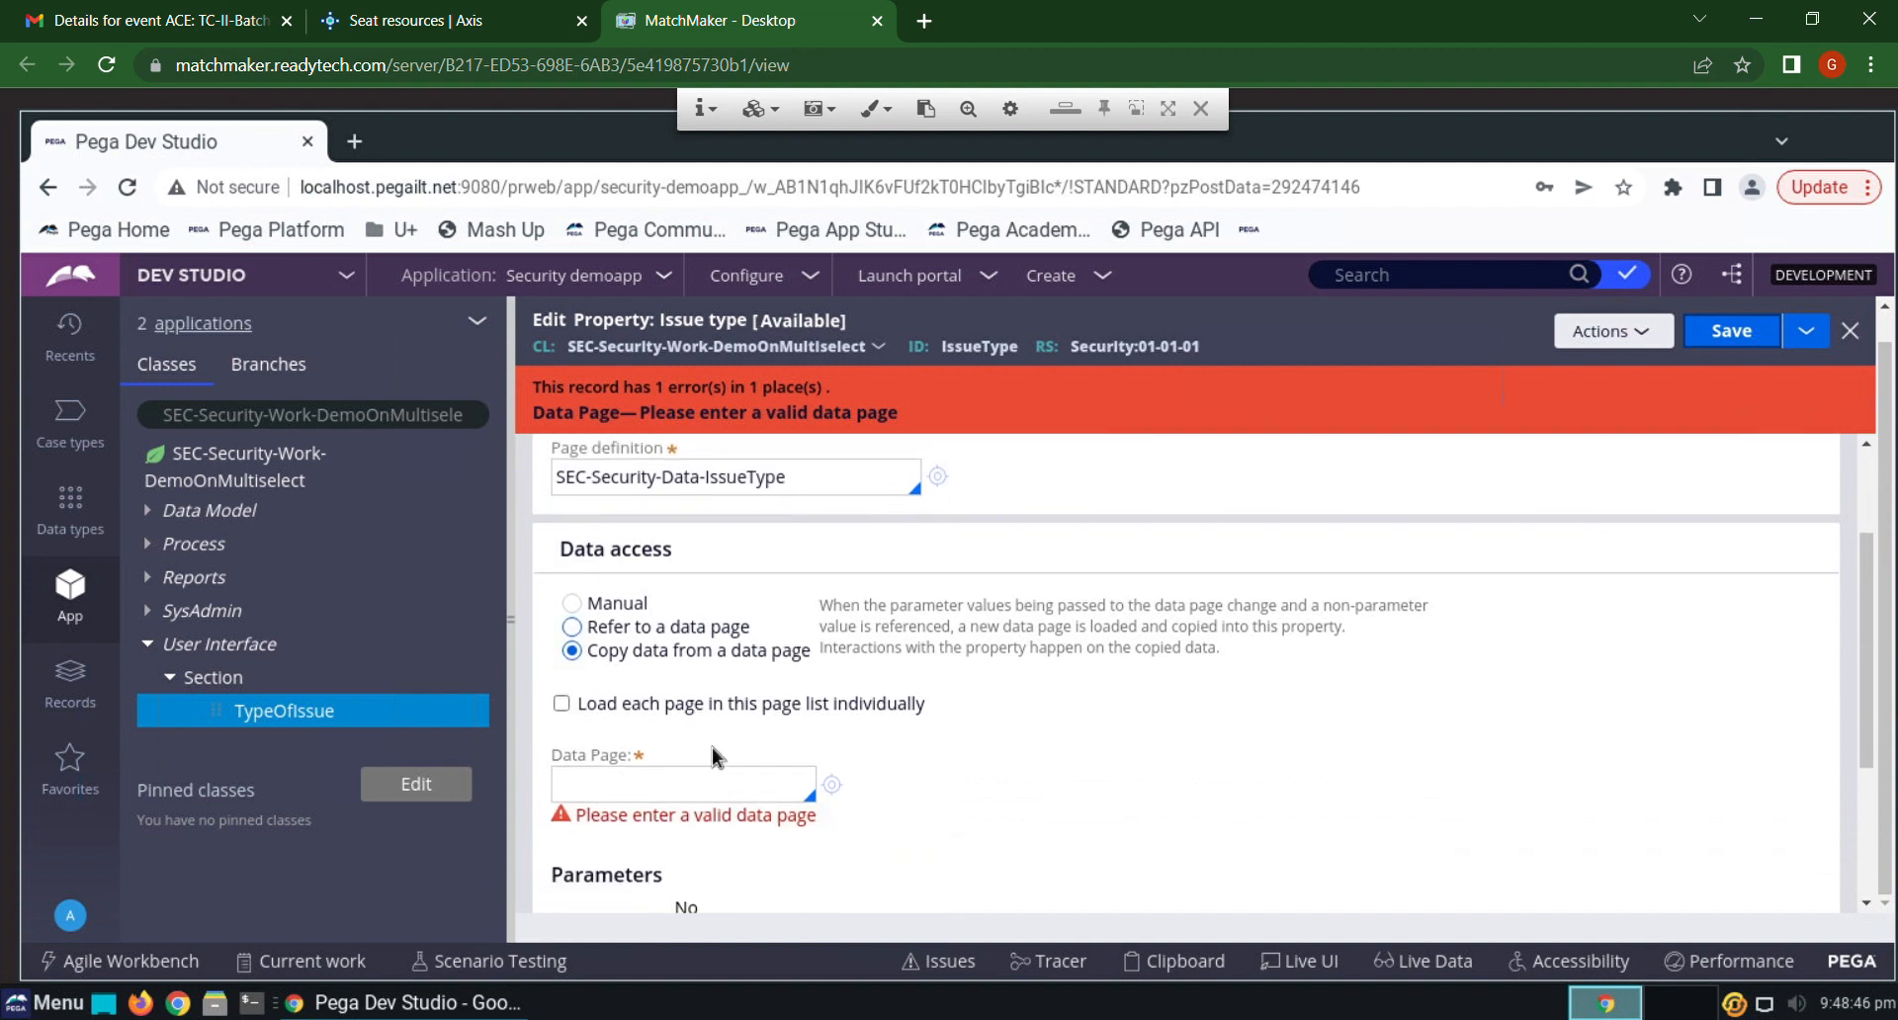
Set the property to copy data from the D_IssuetypeList data page and save it
left_click(708, 763)
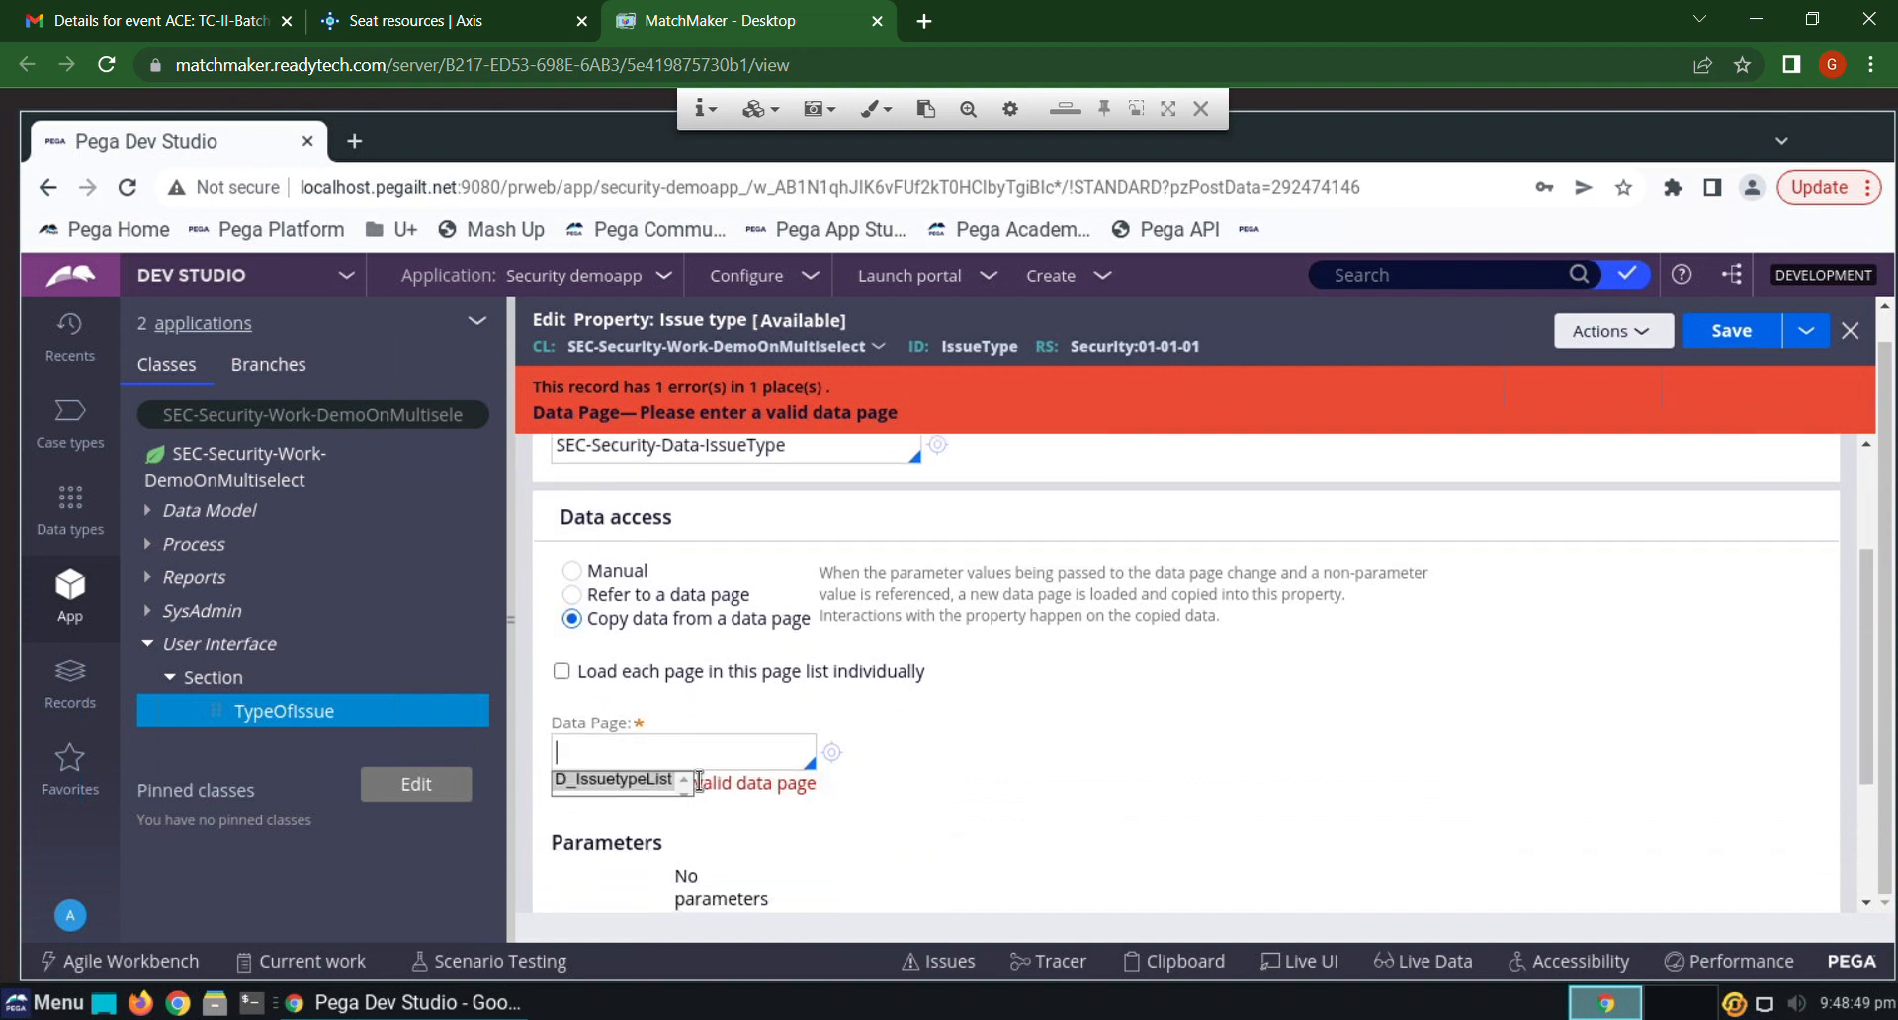
left_click(640, 781)
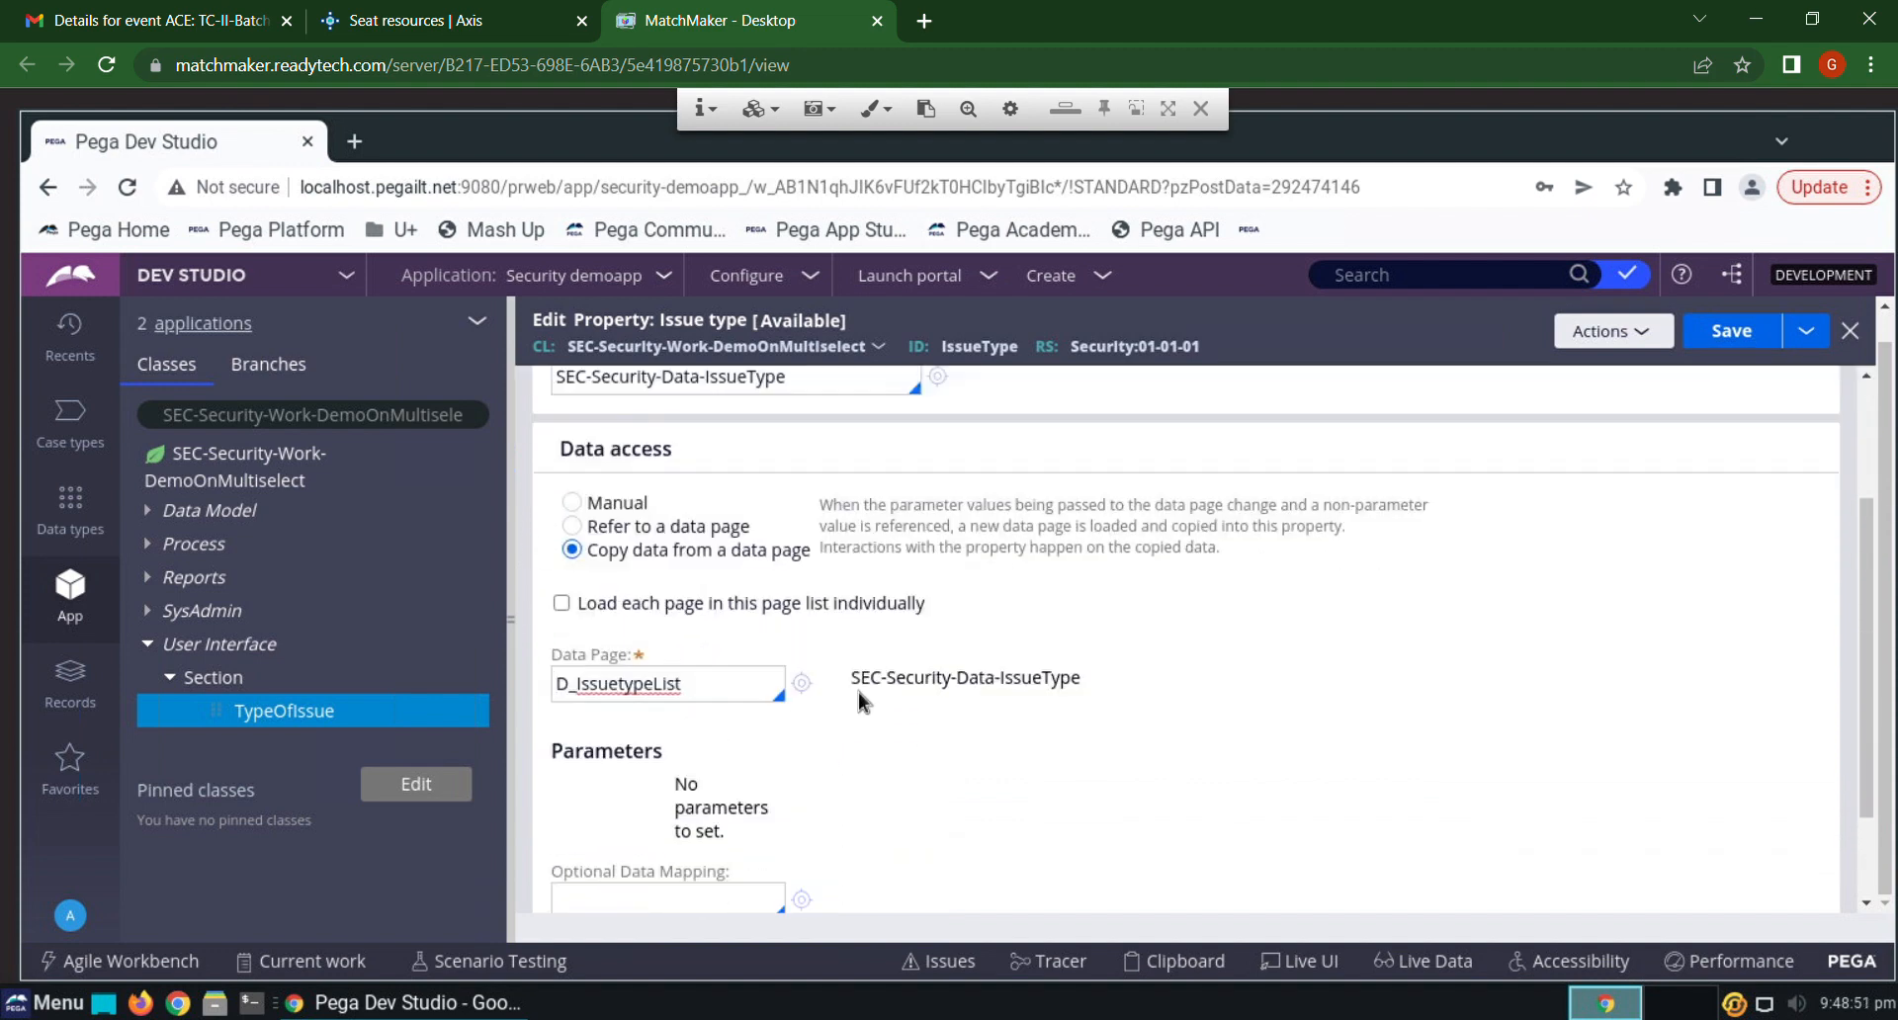
left_click(1730, 334)
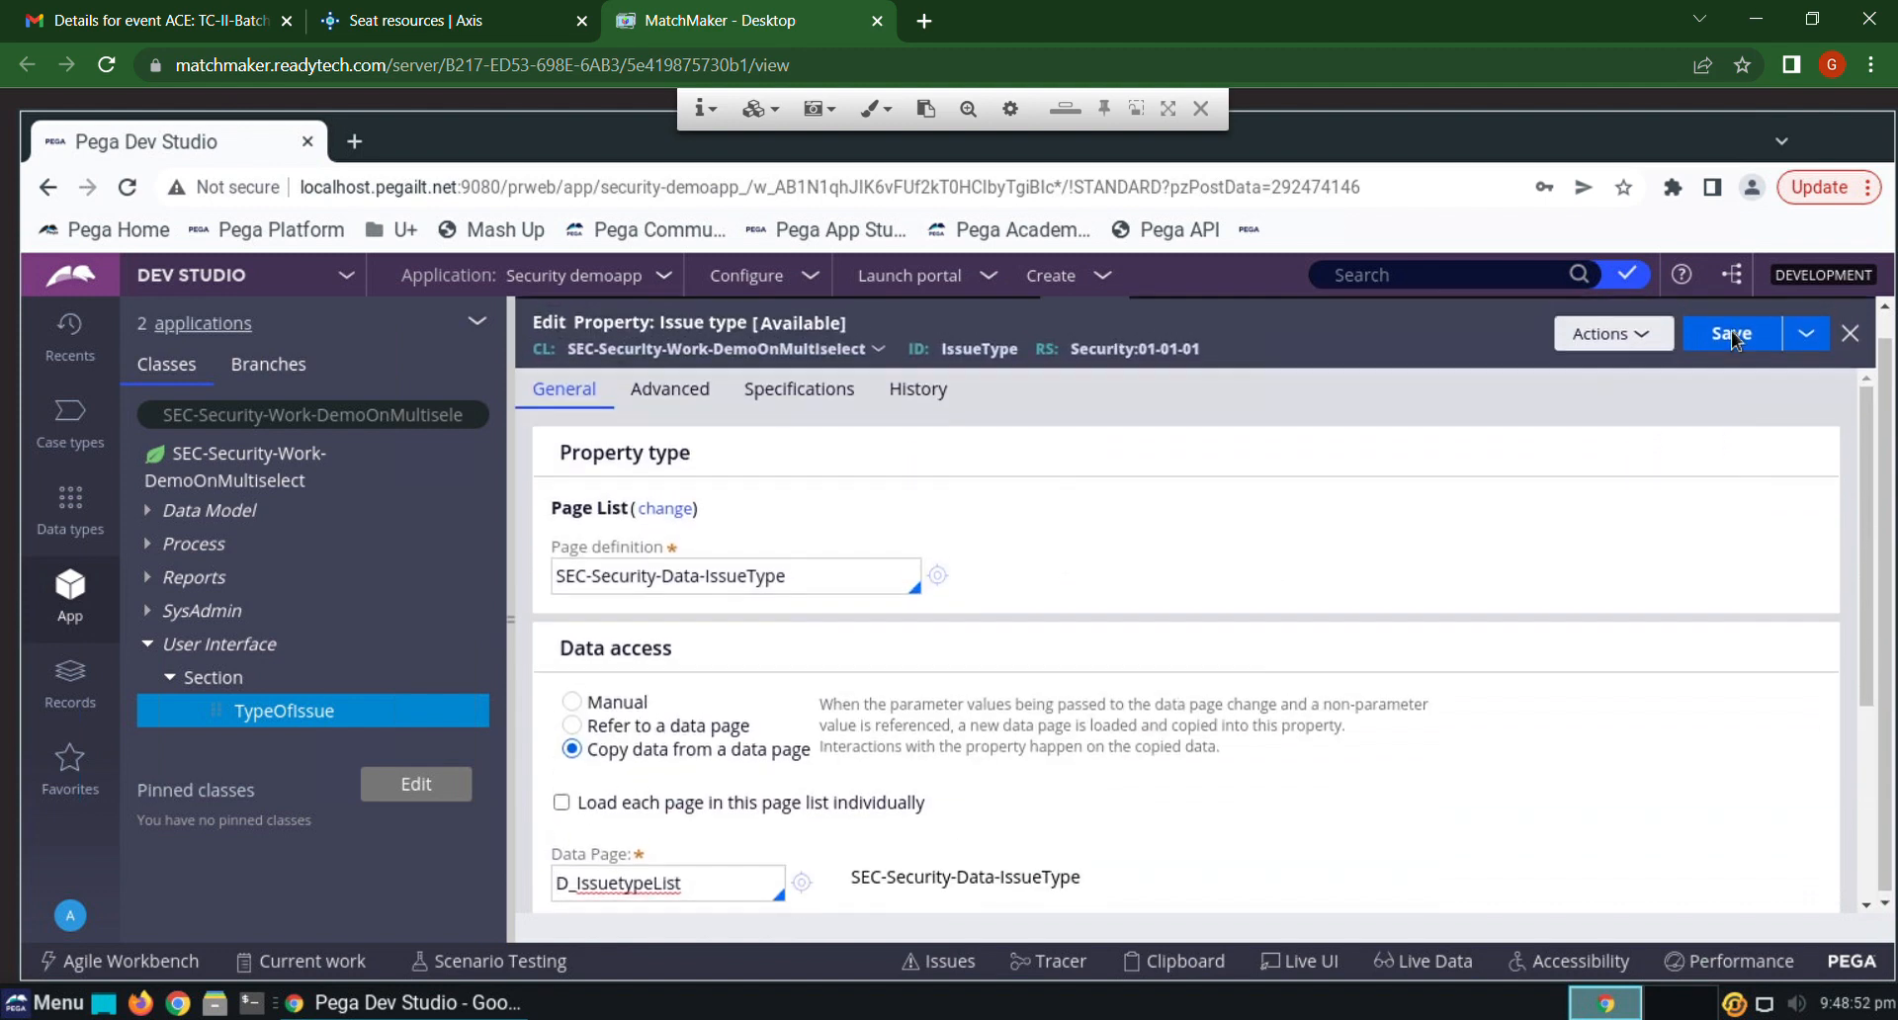
left_click(1731, 362)
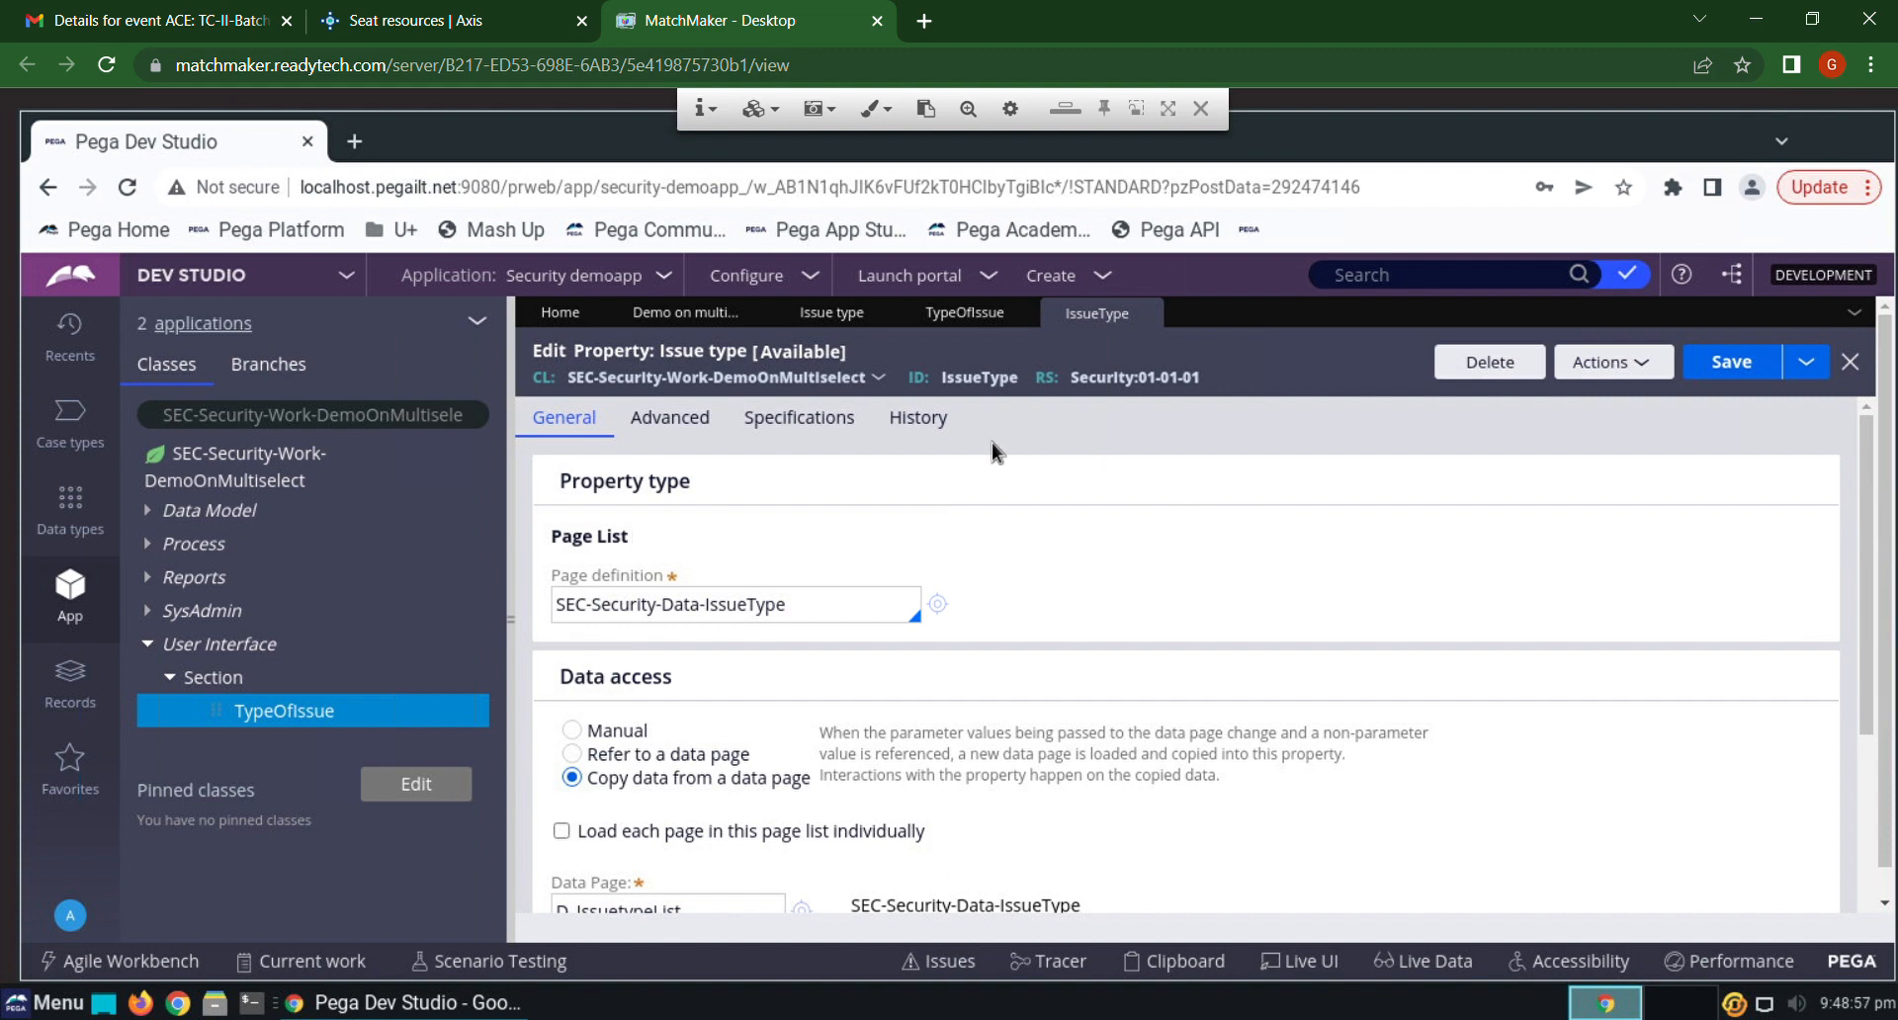
Rebind the TypeOfIssue multi-select list to .IssueType, submit the cell settings, and save the section
left_click(963, 316)
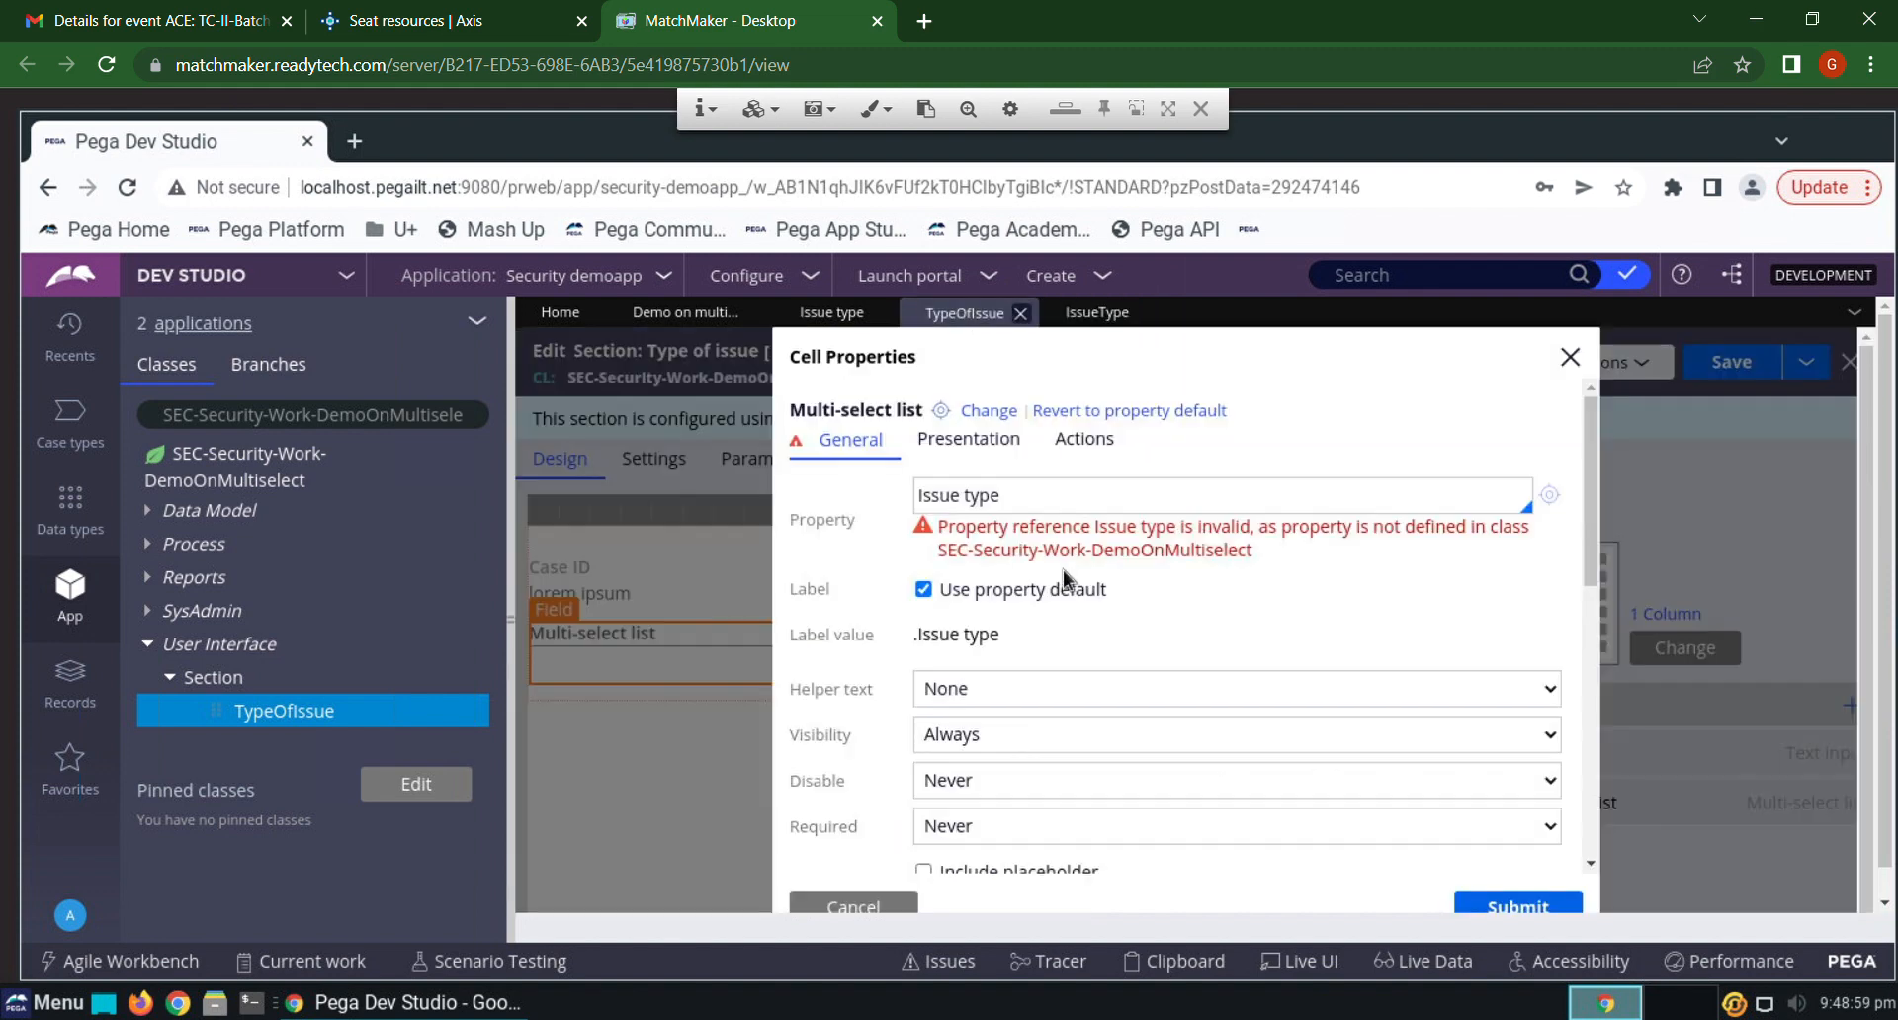
left_click(1062, 508)
key("BackSpace")
key("BackSpace")
key("BackSpace")
key("BackSpace")
key("BackSpace")
key("BackSpace")
key("BackSpace")
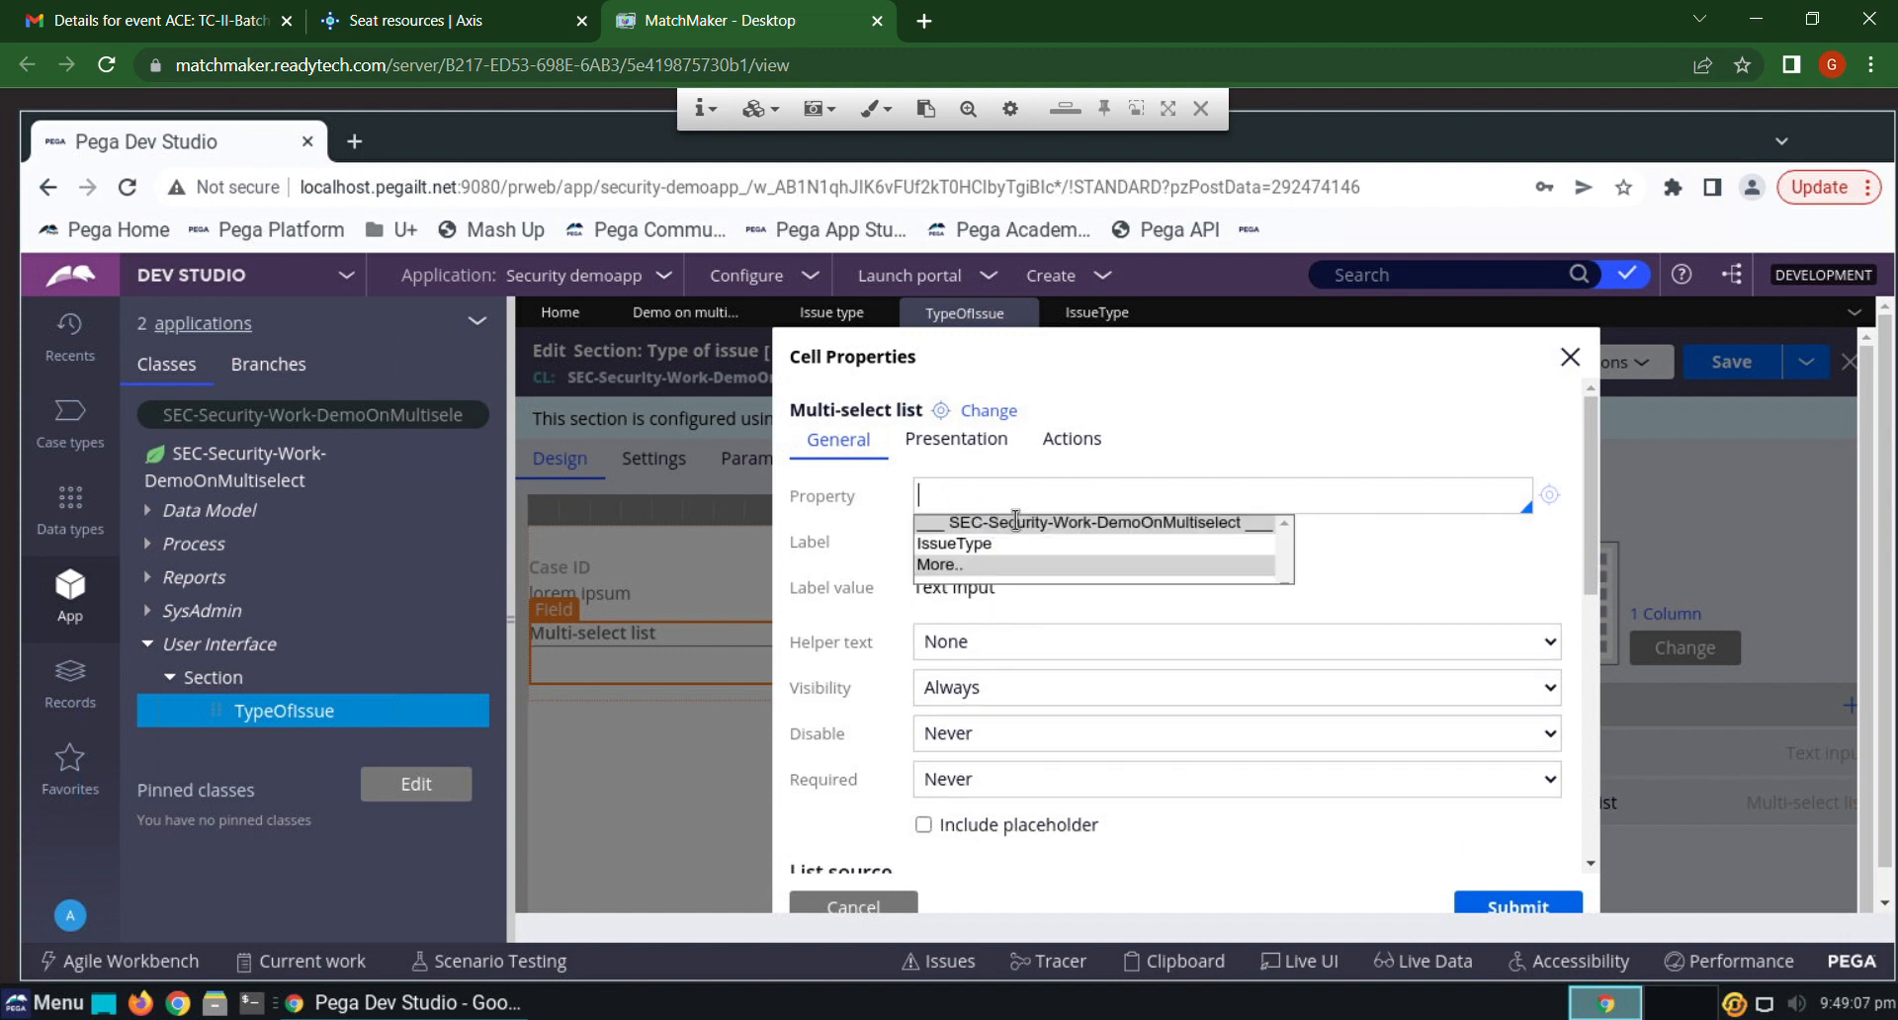
left_click(989, 543)
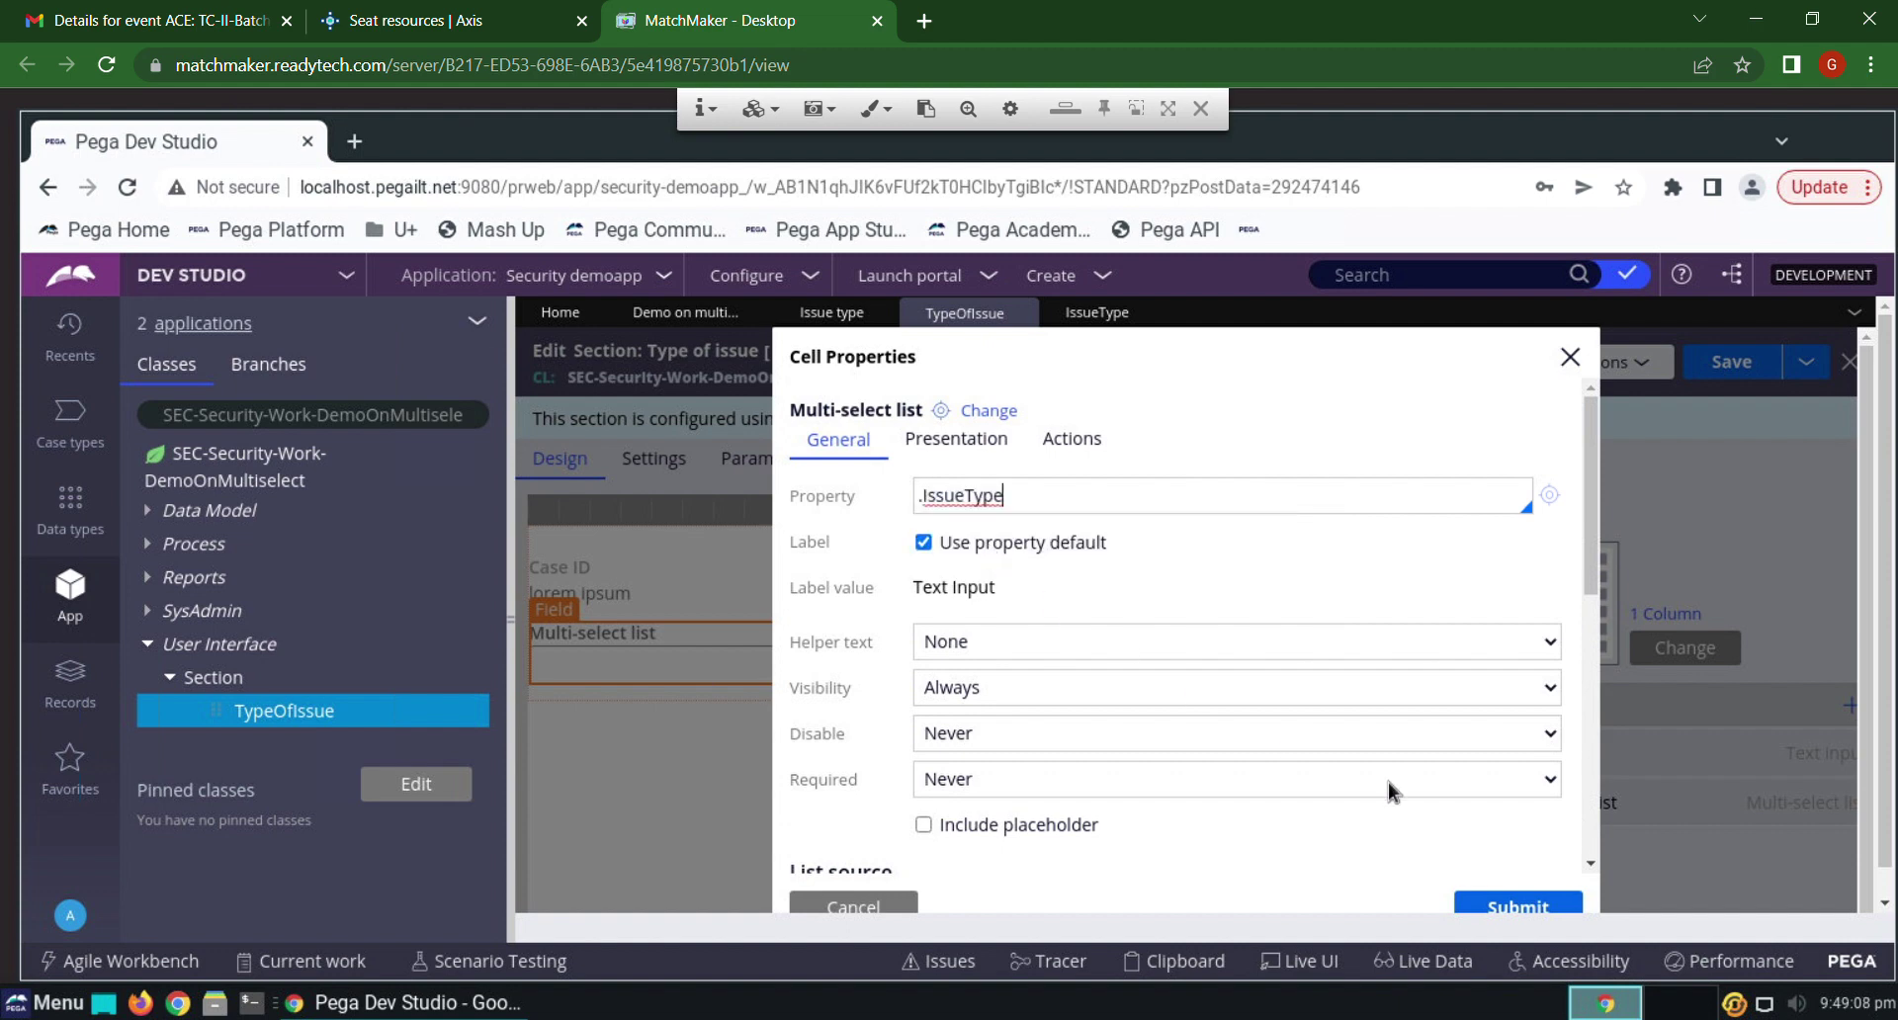
left_click(1530, 910)
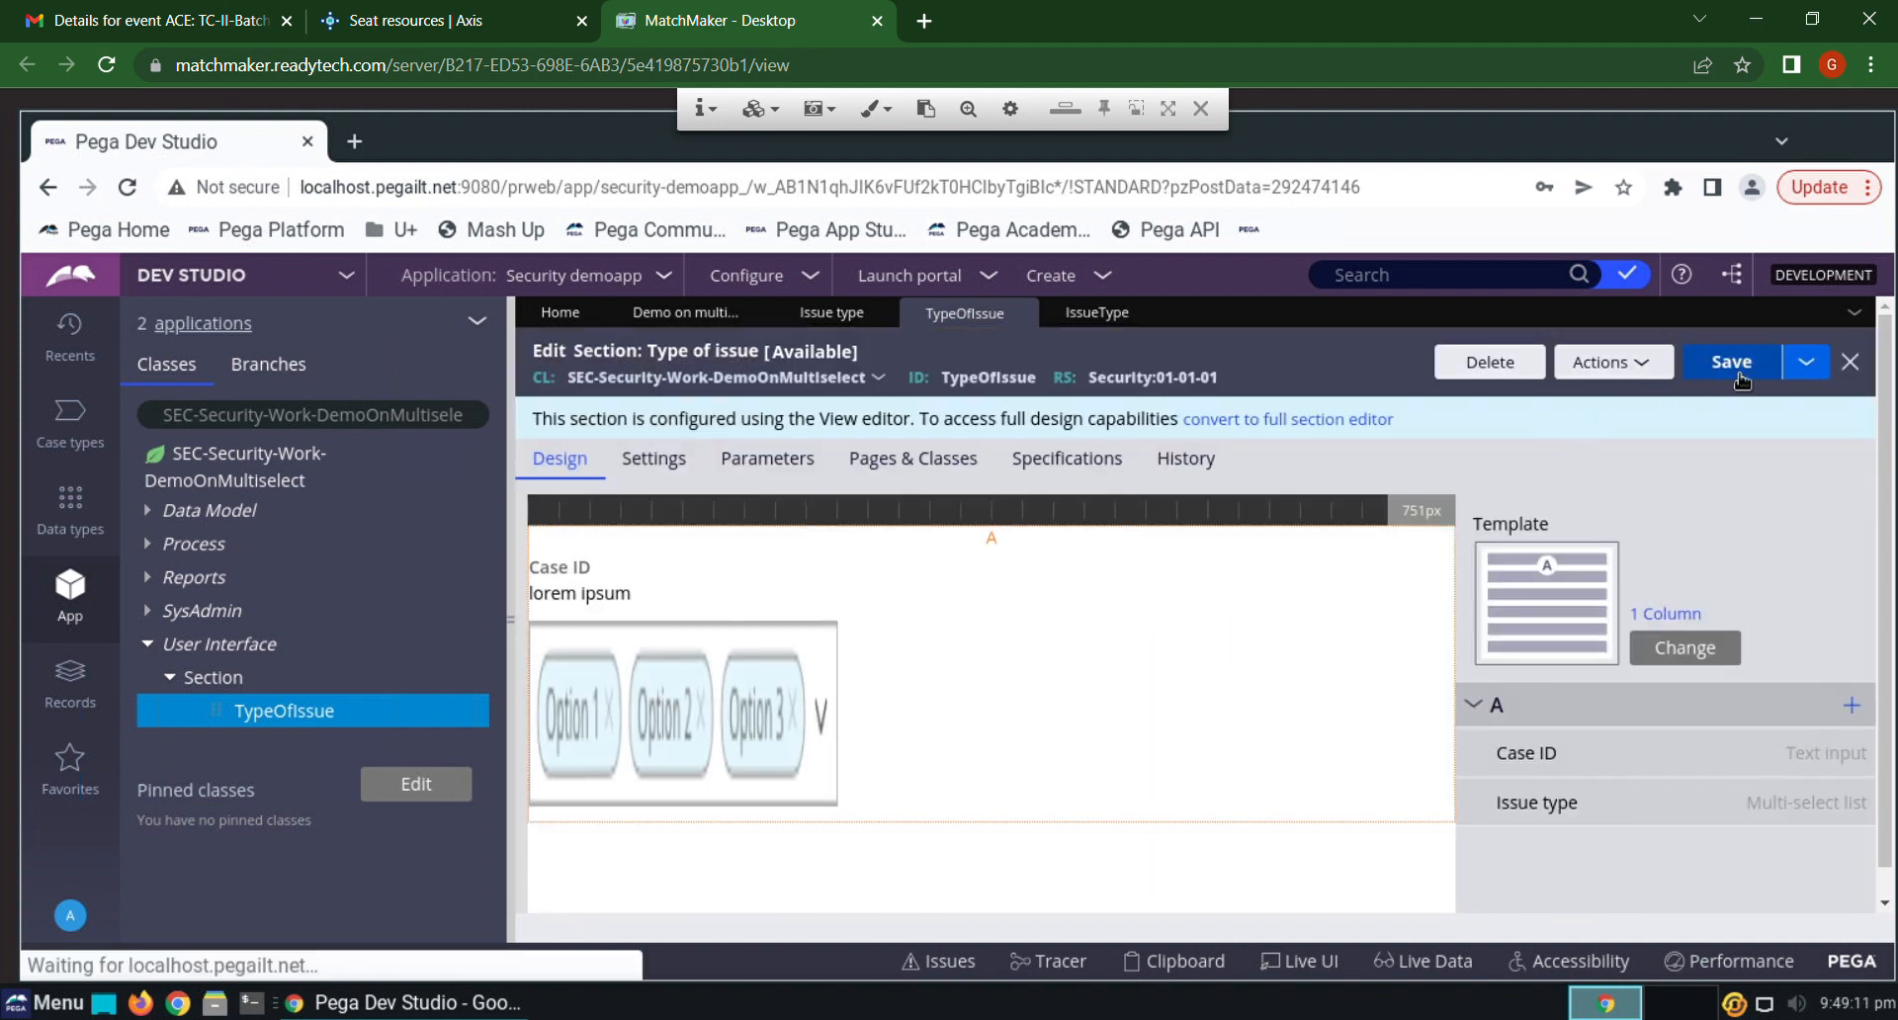
left_click(1748, 372)
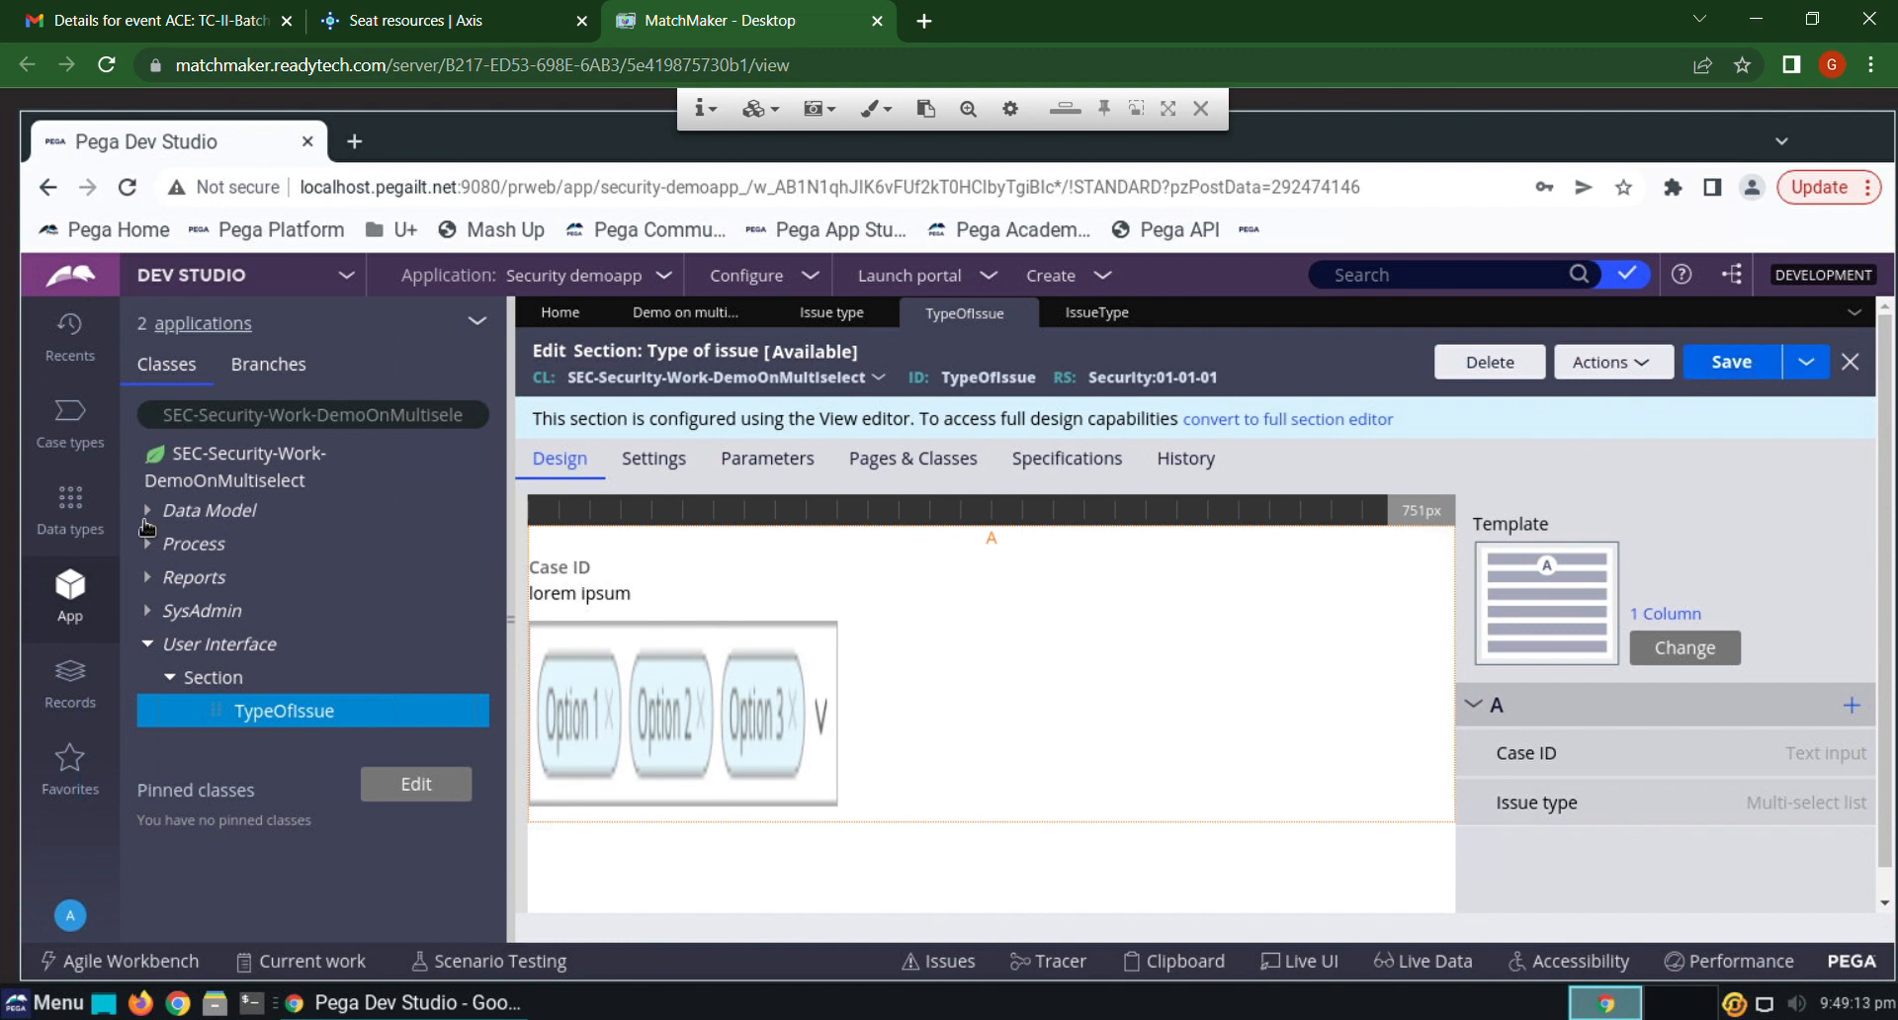
Save and run the Demo on multiselect case type and create case D-3001 to reach the Issue type multi-select
left_click(697, 313)
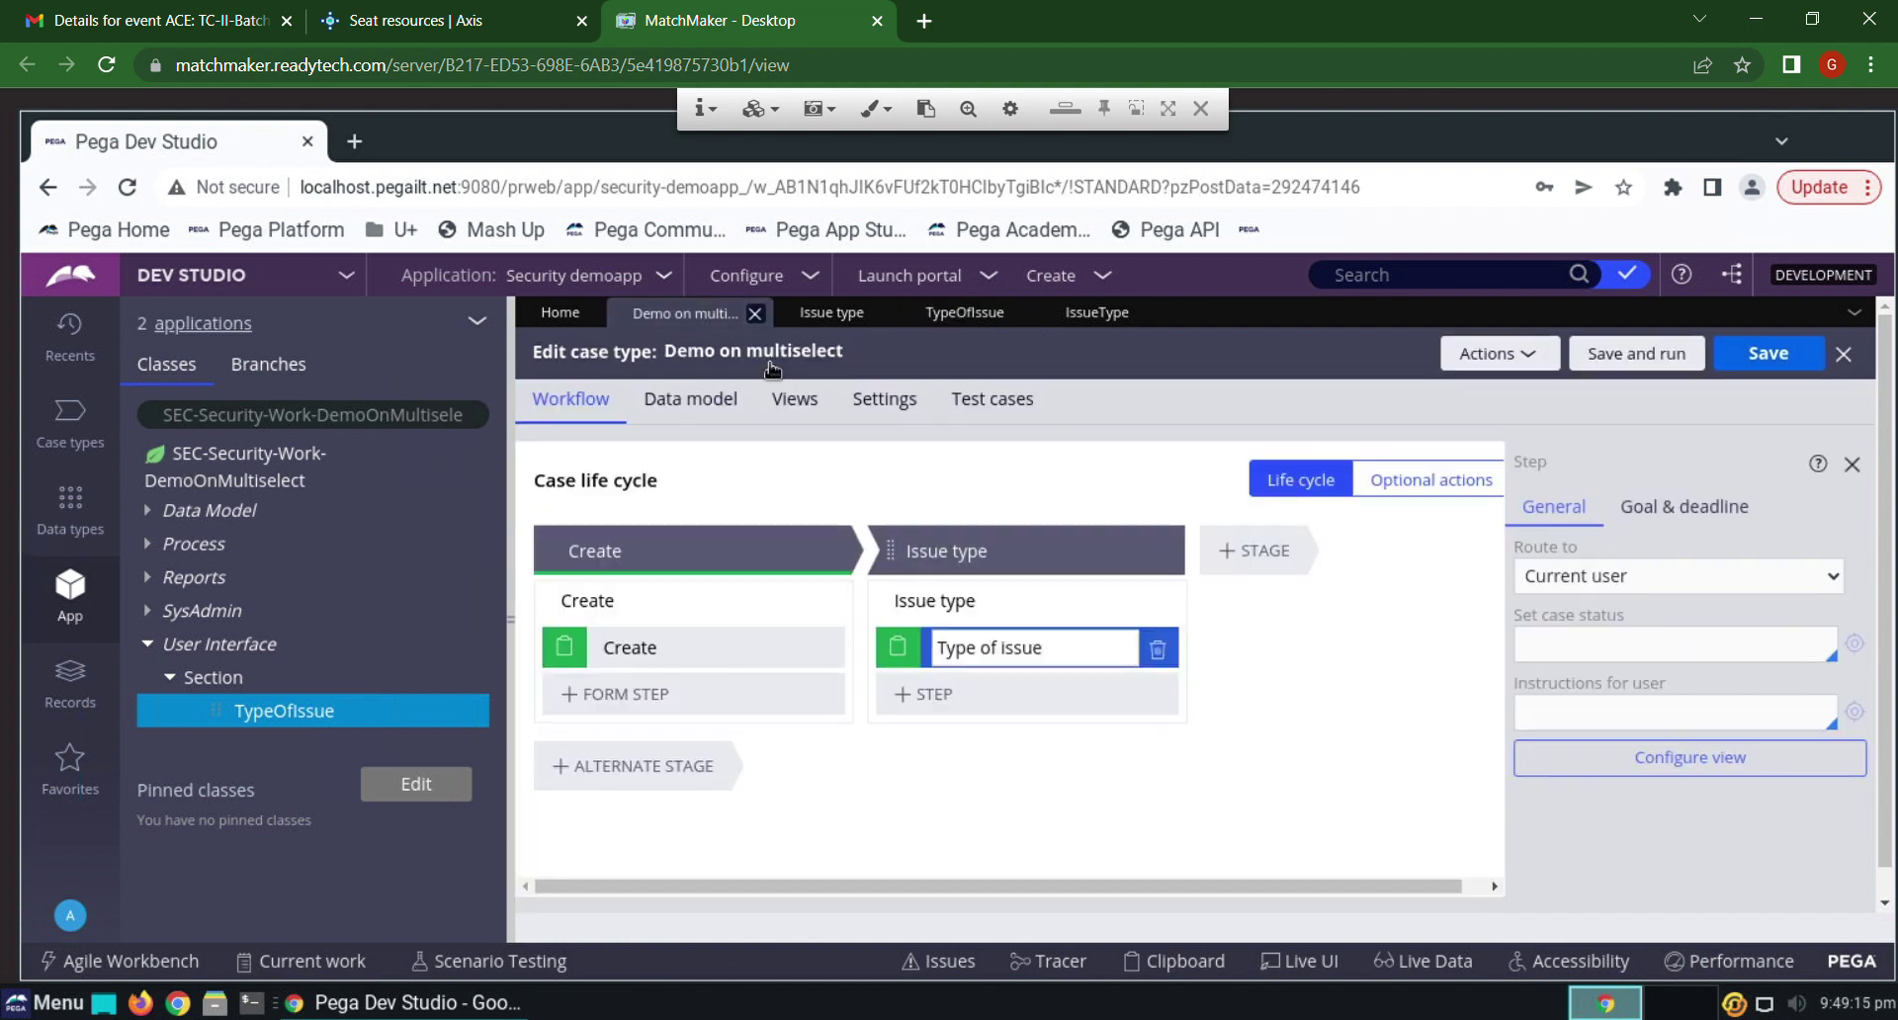
left_click(1640, 361)
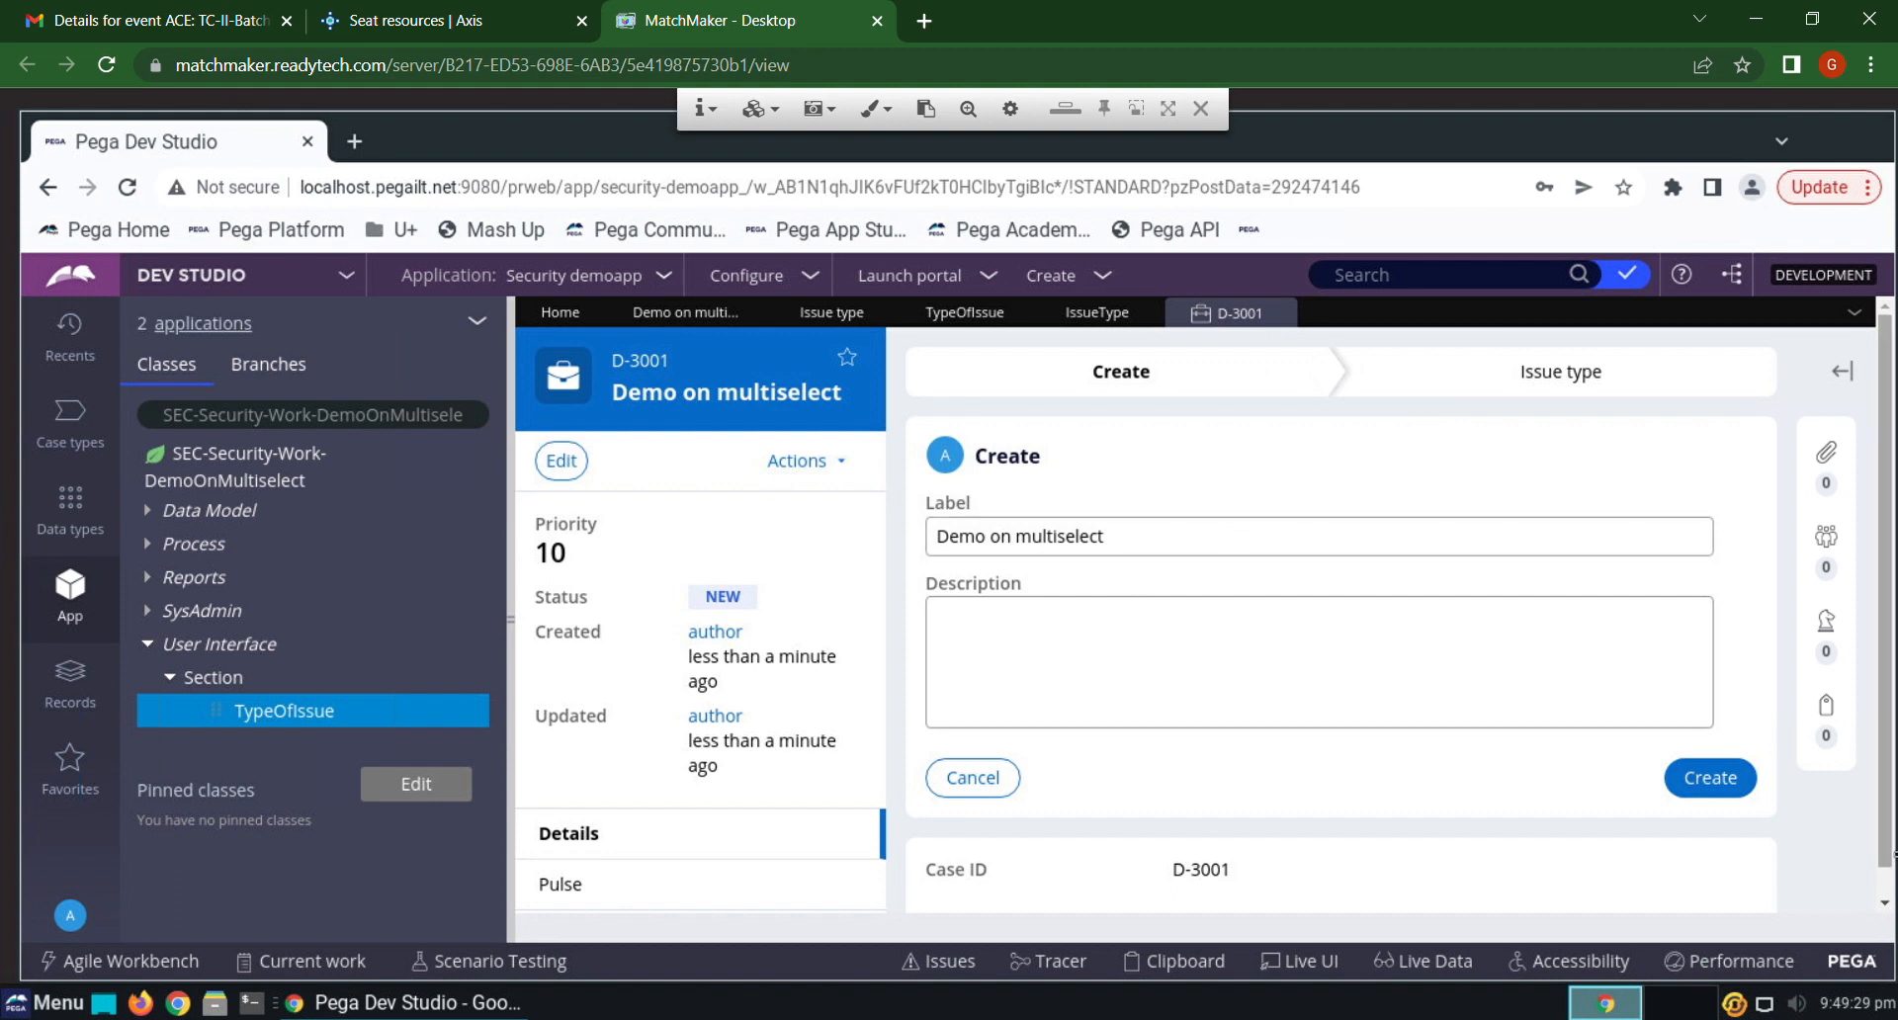
left_click(1705, 780)
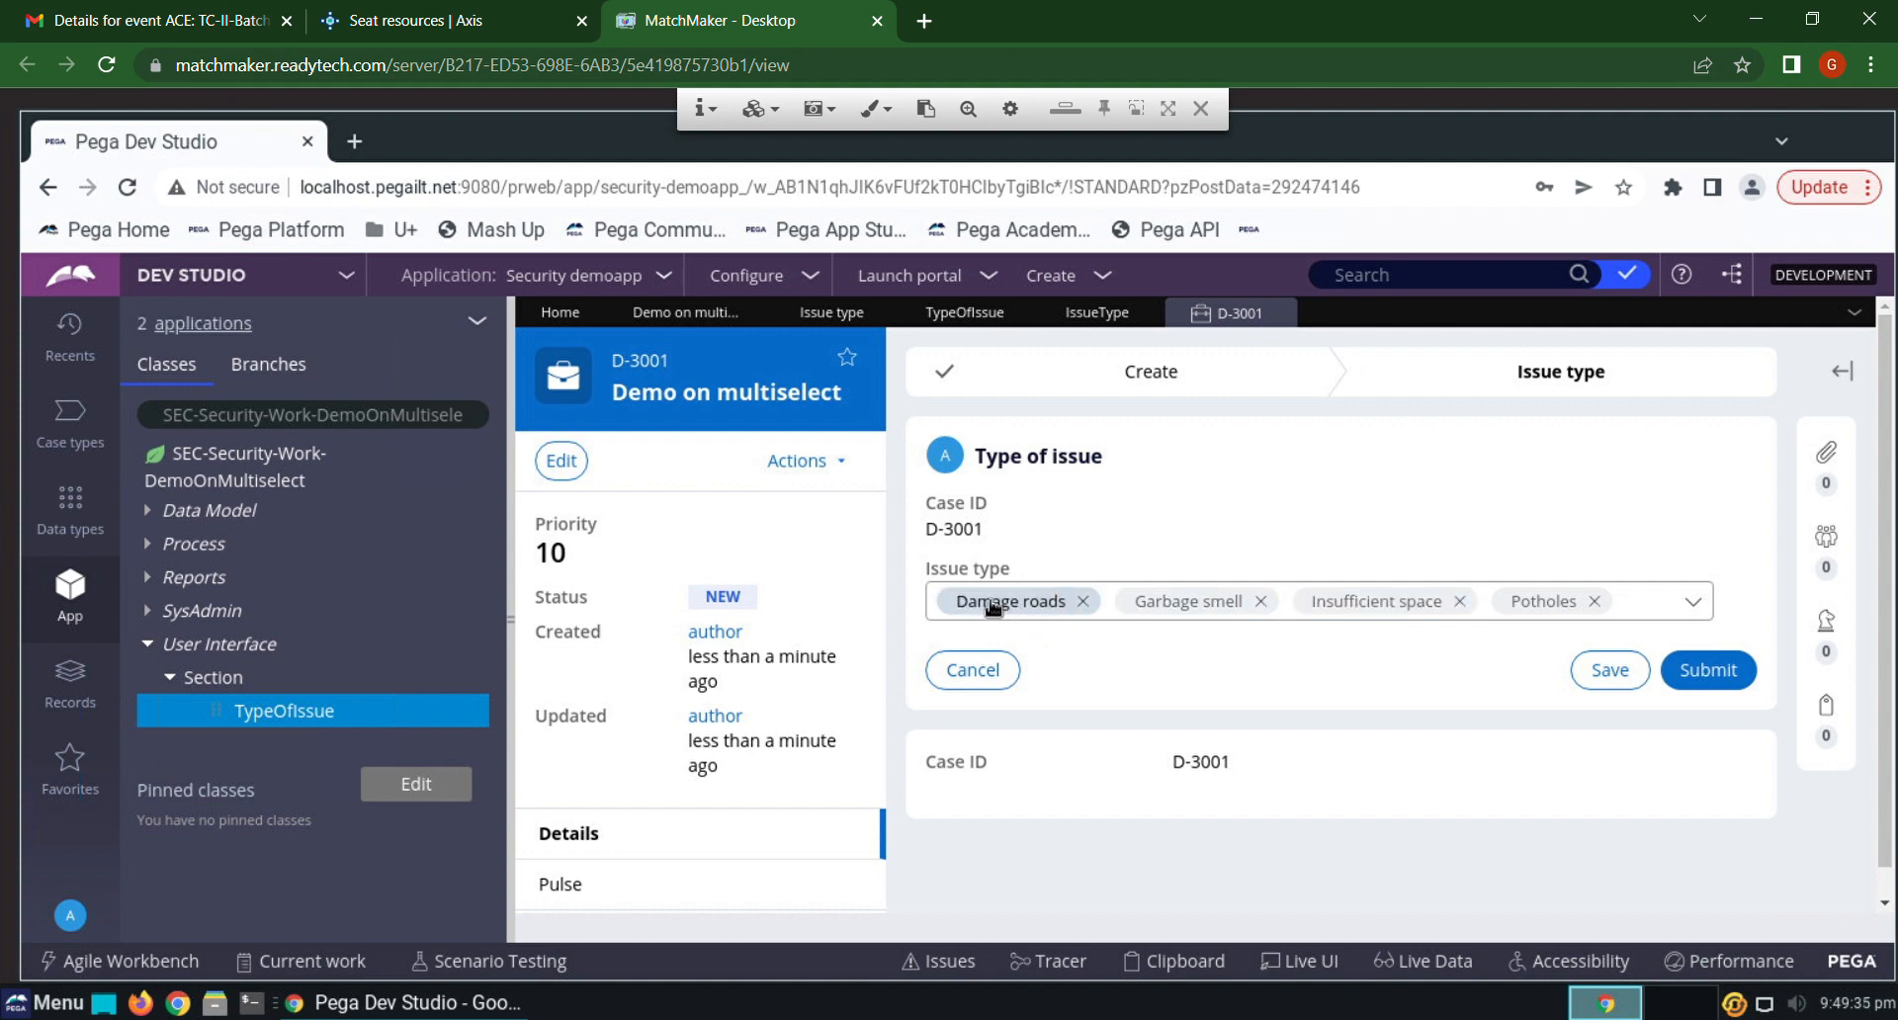
left_click(999, 613)
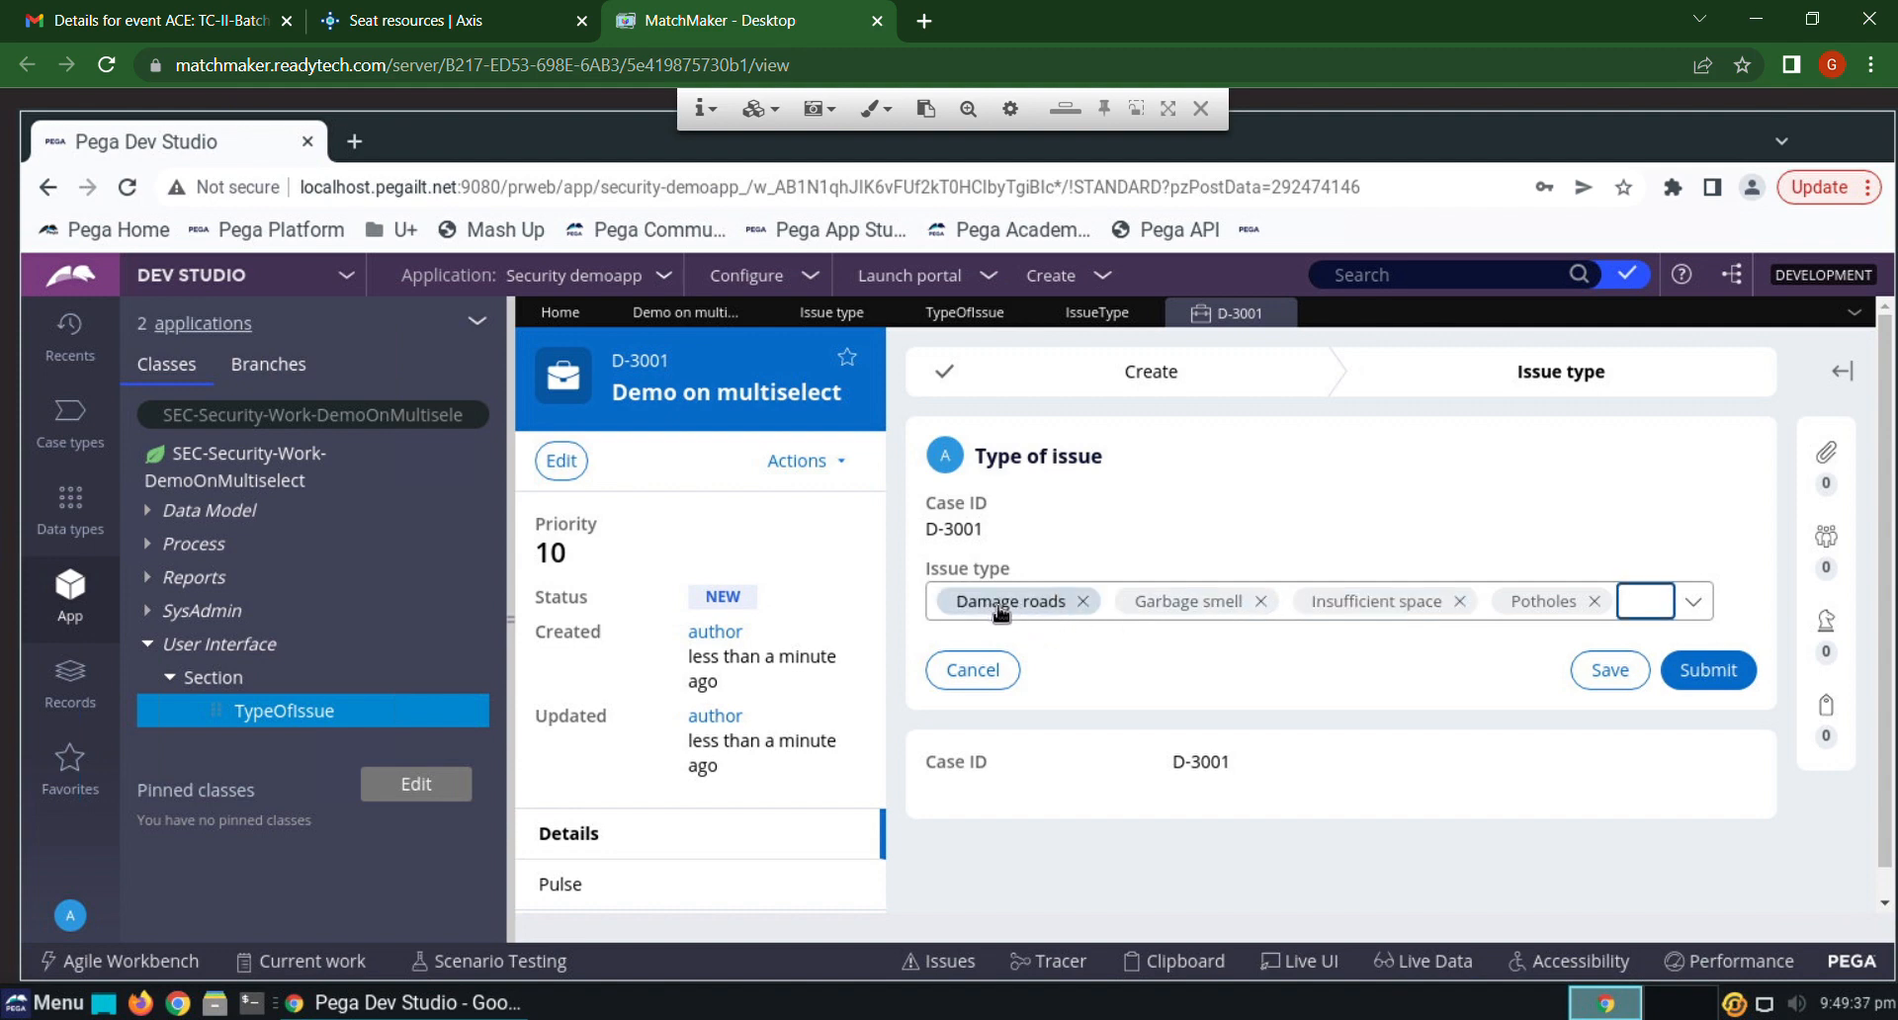